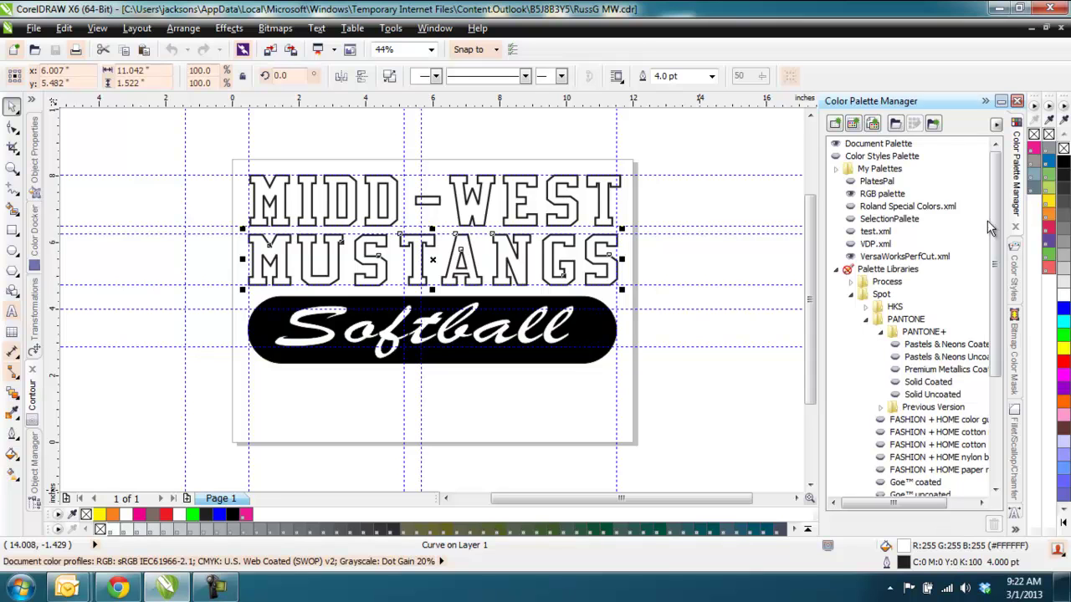
# - Apply CutContour to the MUSTANGS outline, then undo that change
pyautogui.rightClick(1034, 151)
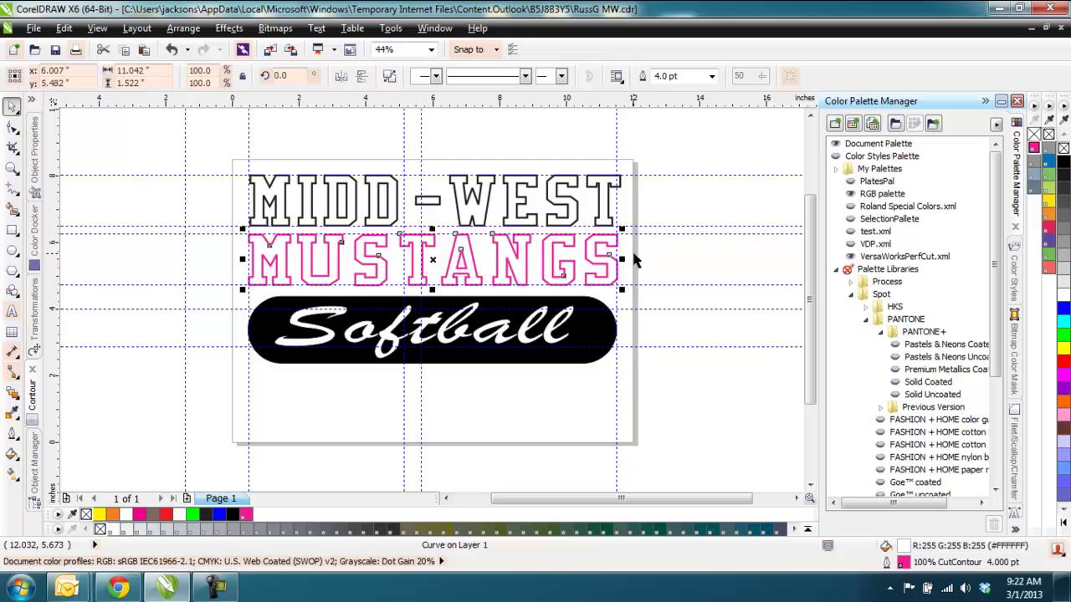
pyautogui.hotkey('ctrl', 'z')
pyautogui.scroll(4, 542, 239)
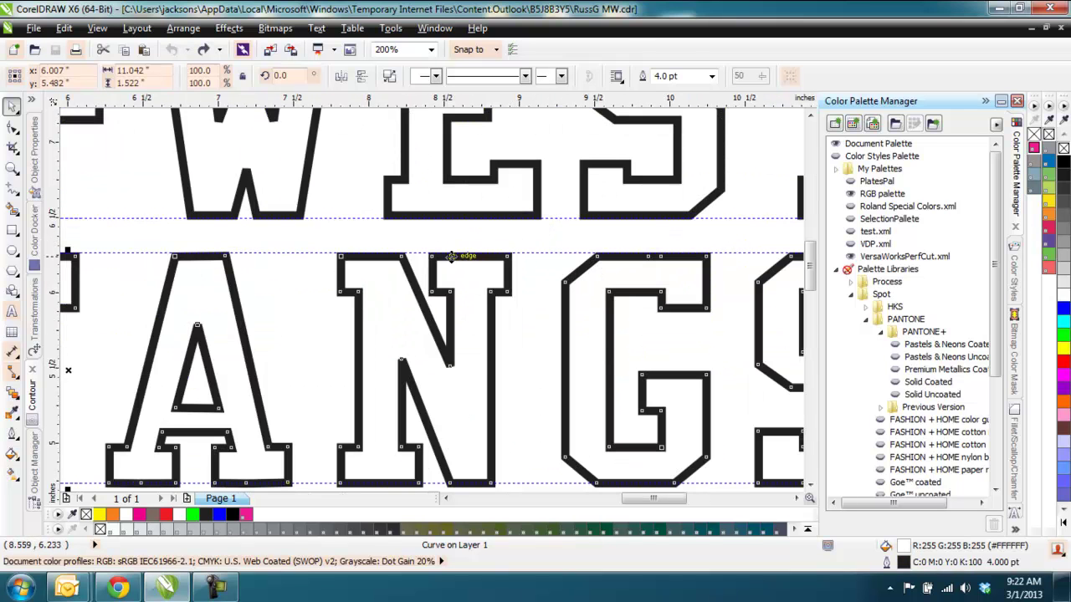
# - Convert the MUSTANGS letter outlines into filled objects with Arrange > Convert Outline To Object
pyautogui.click(175, 31)
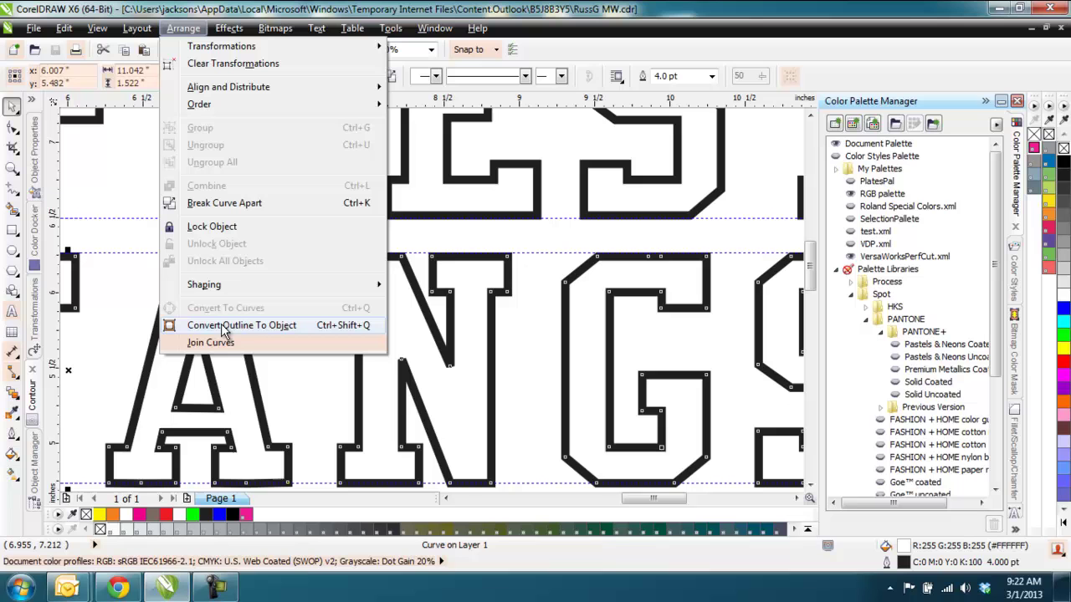
pyautogui.click(359, 331)
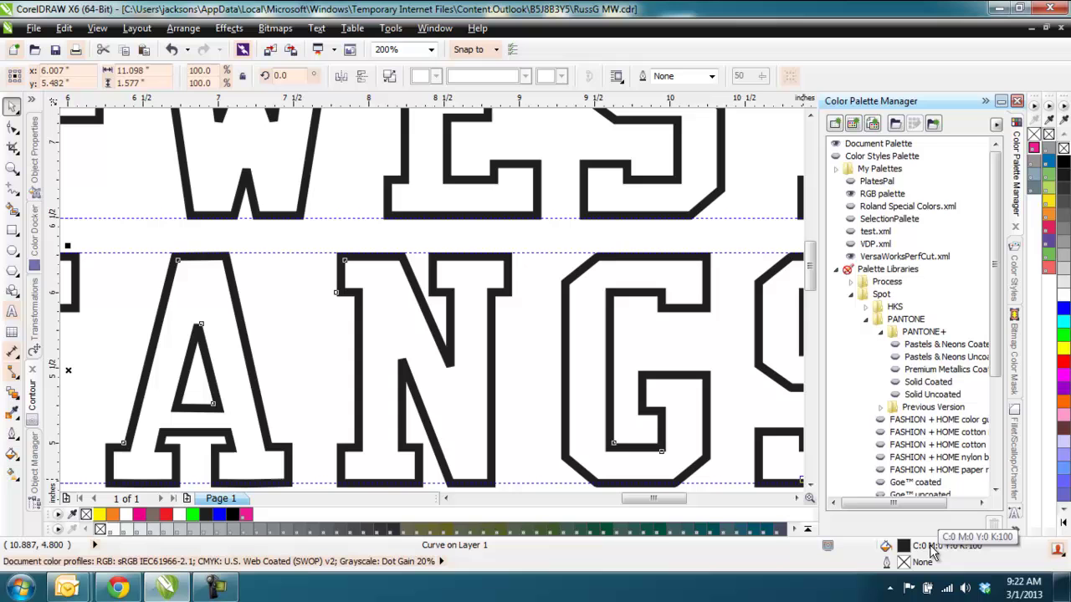
pyautogui.scroll(-2, 576, 344)
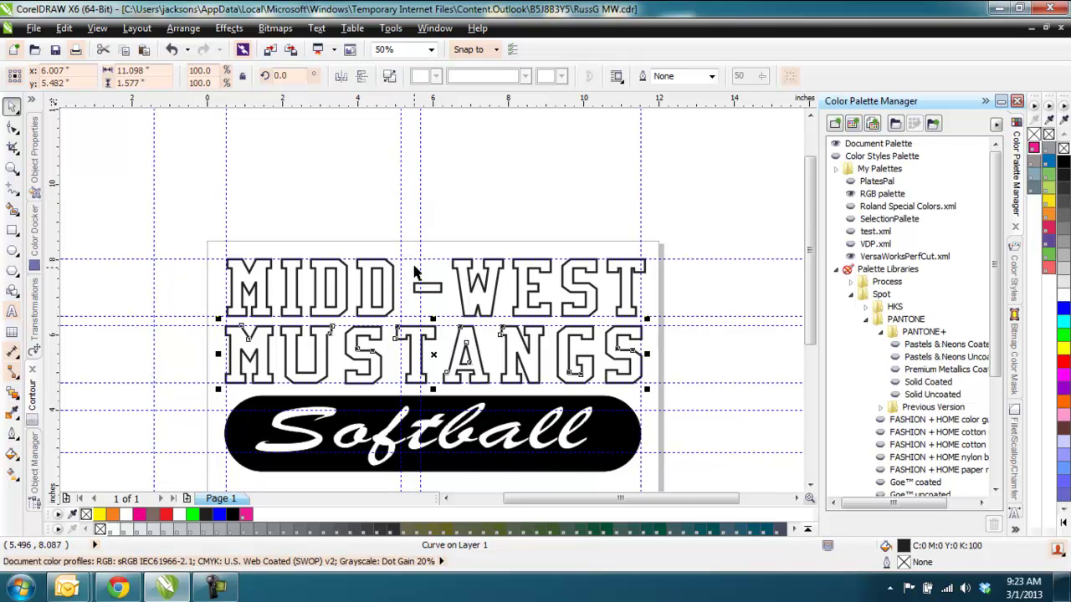
pyautogui.scroll(1, 406, 358)
pyautogui.scroll(1, 406, 358)
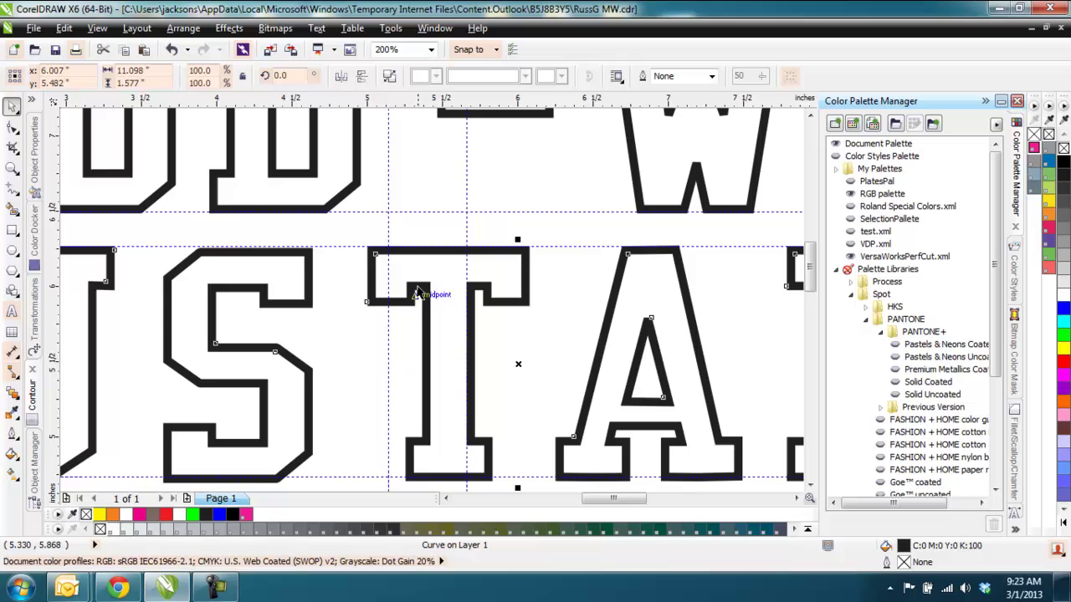
# - Give the converted letters a 100% CutContour magenta outline at Hairline width
pyautogui.rightClick(1034, 149)
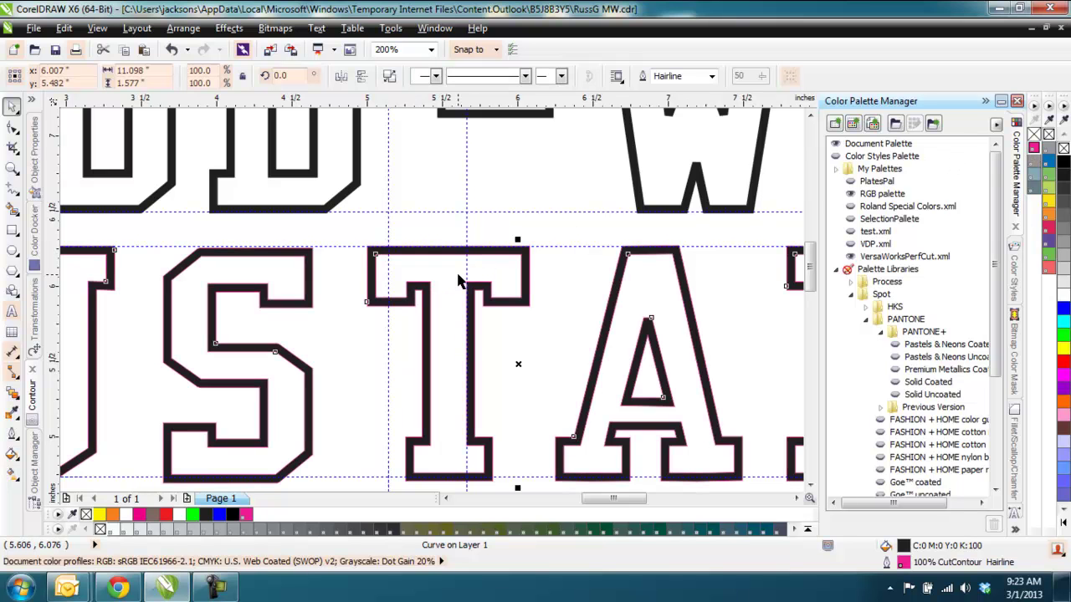
pyautogui.scroll(3, 466, 276)
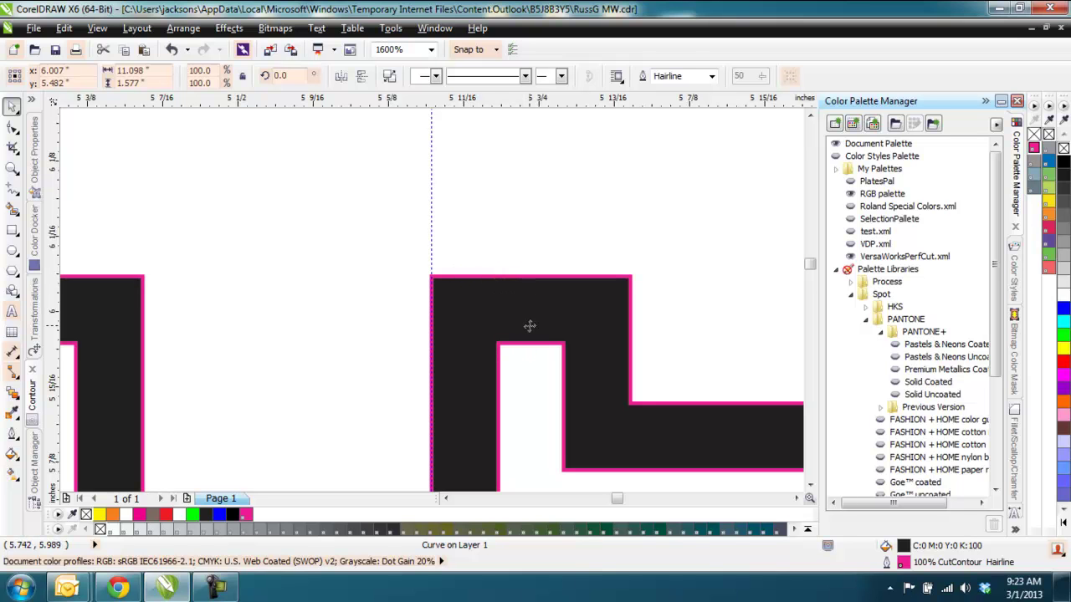
pyautogui.scroll(-3, 530, 326)
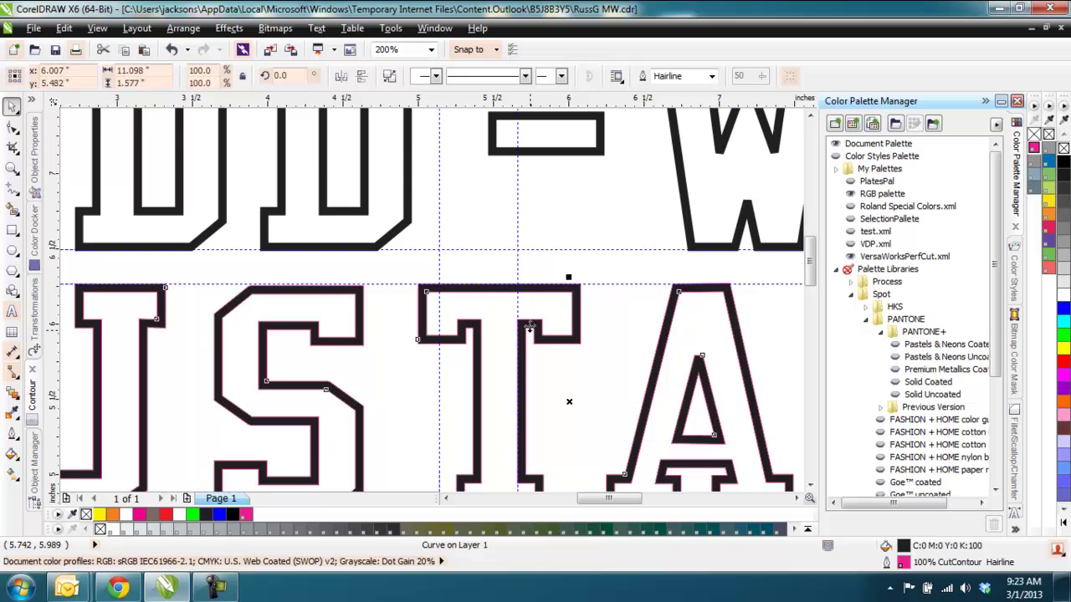
# - Marquee-select the MUSTANGS lettering and create a boundary curve around it
pyautogui.click(529, 326)
pyautogui.scroll(-2, 529, 326)
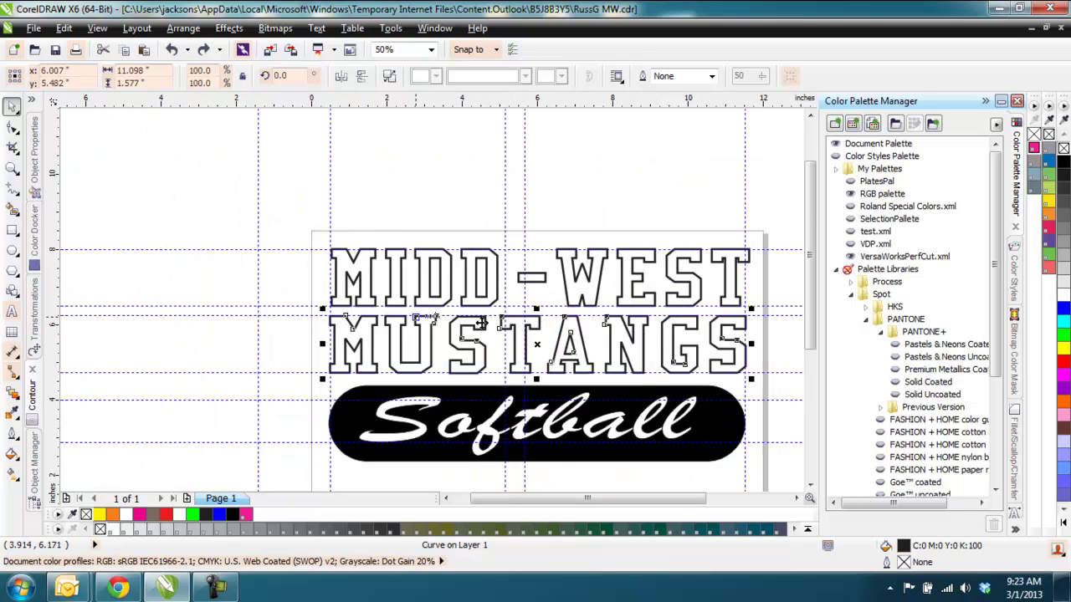
pyautogui.click(307, 326)
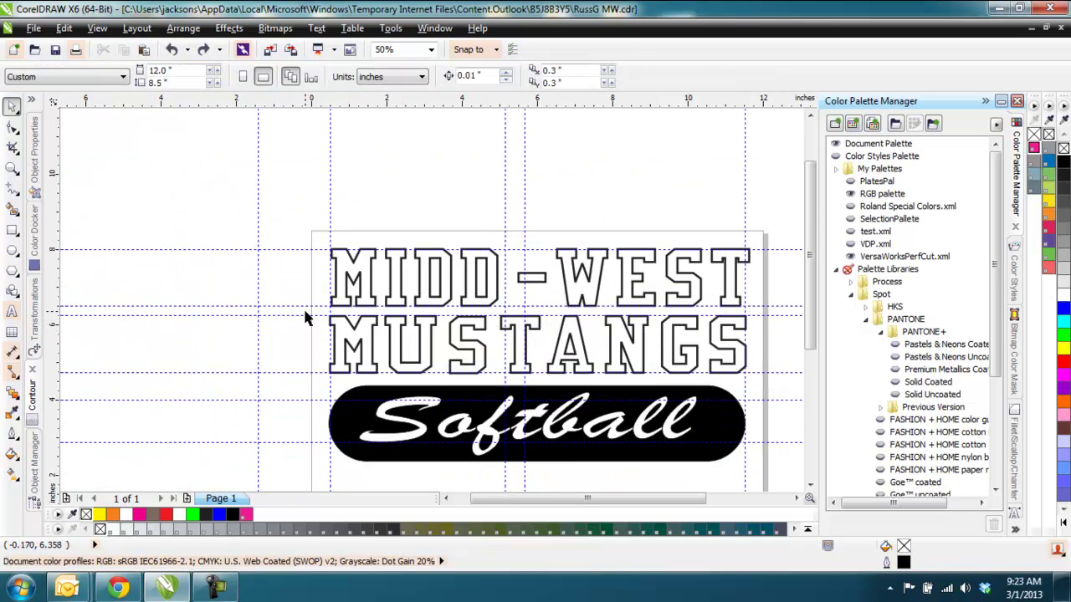
pyautogui.moveTo(305, 313); pyautogui.dragTo(766, 386)
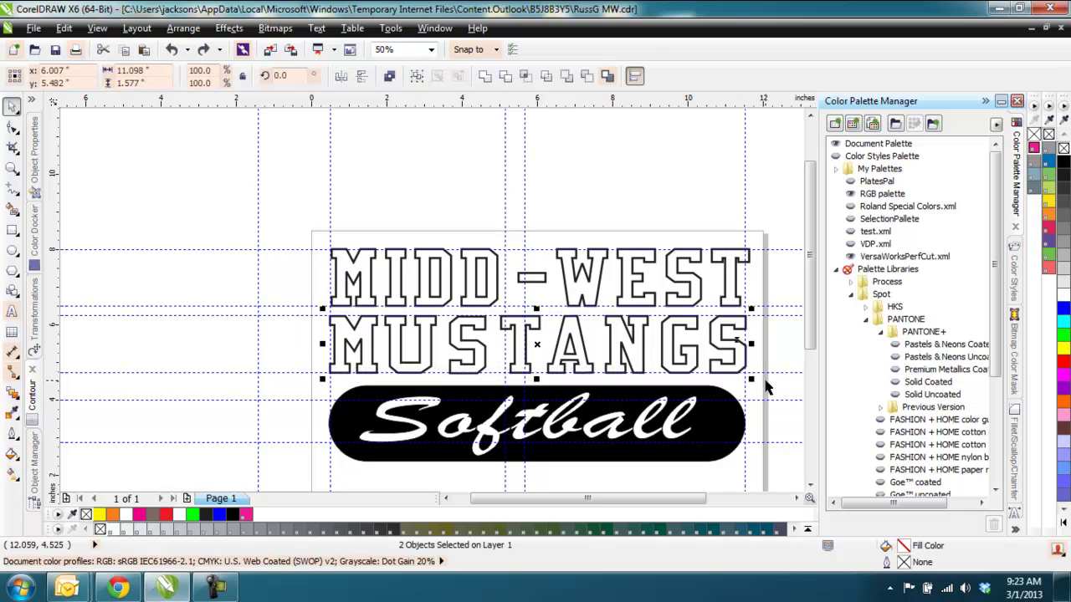
pyautogui.click(605, 76)
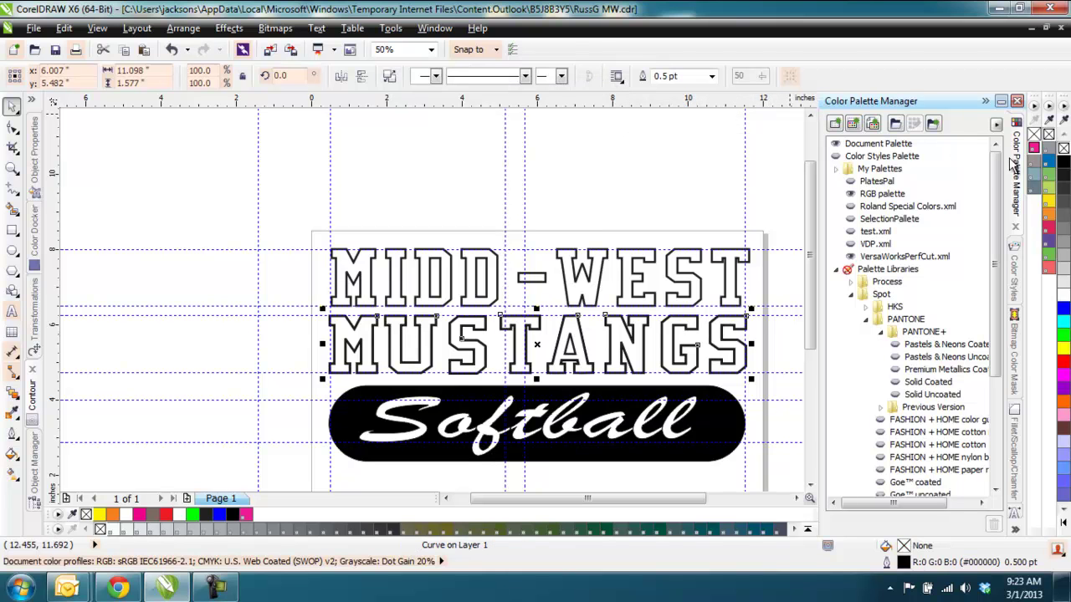
# - Give the boundary a CutContour outline and switch to Smart Fill for the A's inner triangle
pyautogui.rightClick(1034, 149)
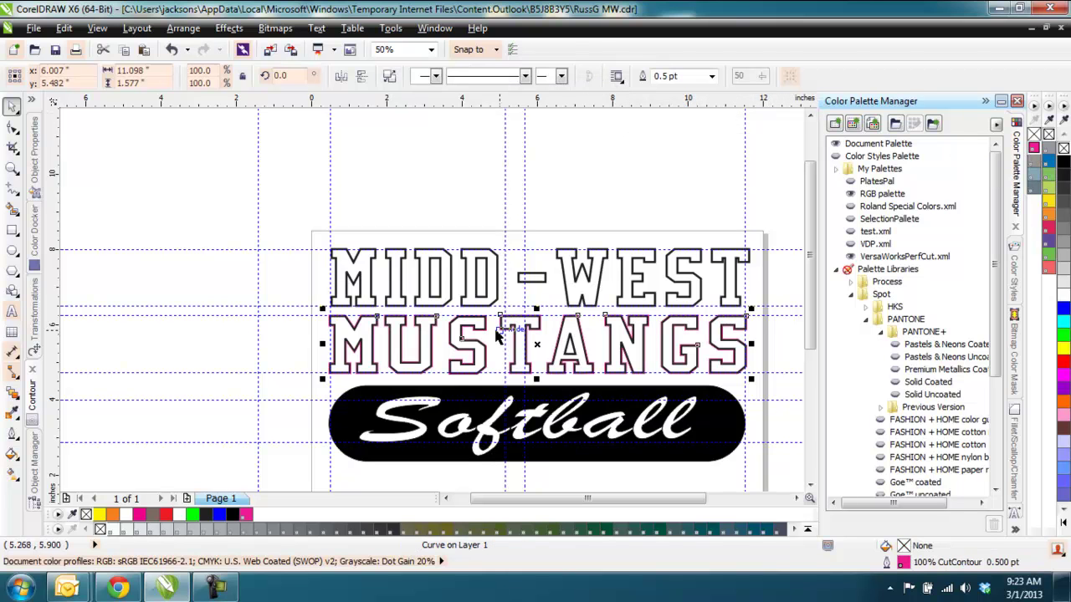
pyautogui.scroll(3, 585, 336)
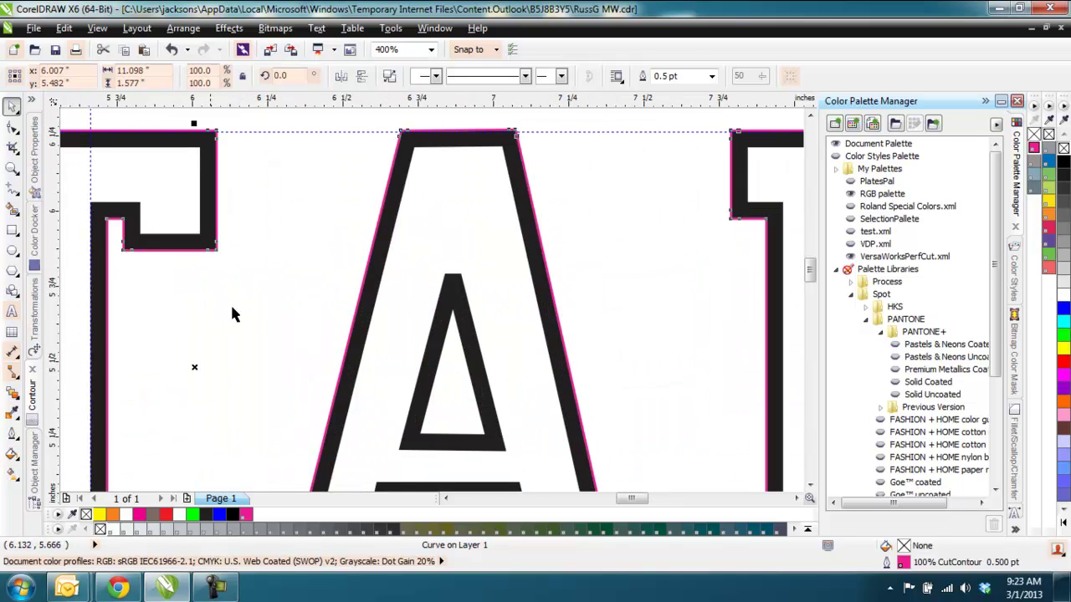
pyautogui.click(13, 210)
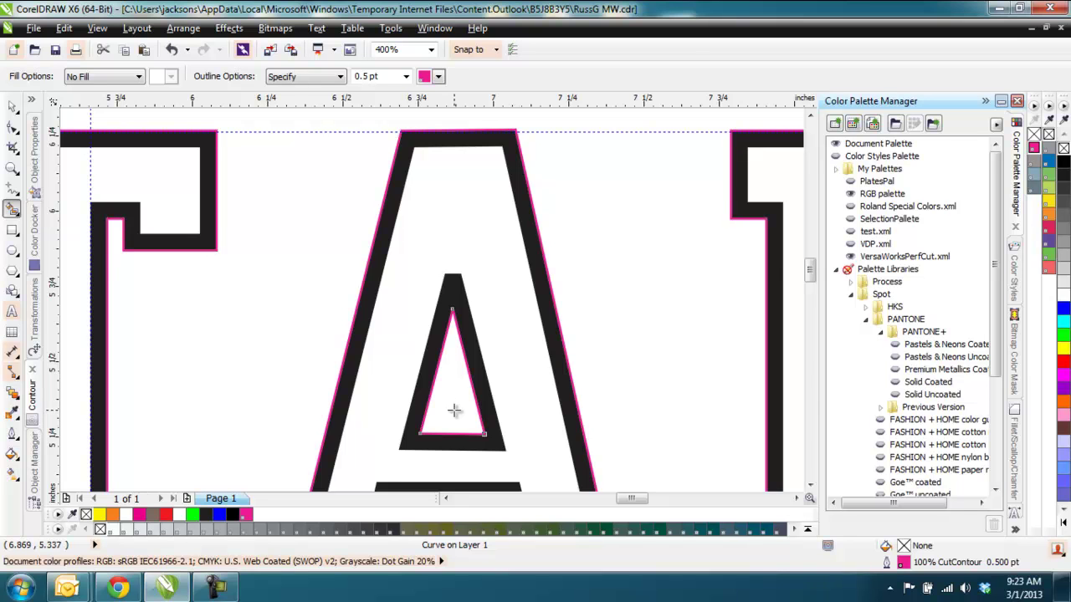
pyautogui.scroll(-4, 439, 403)
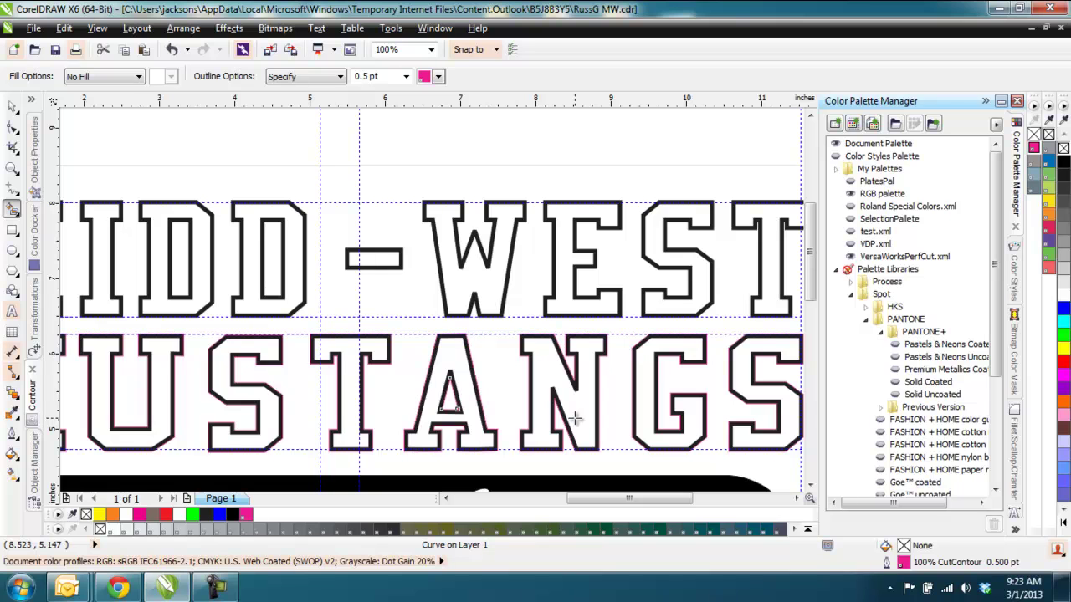
# - Undo the CutContour outline and the boundary curve
pyautogui.click(575, 419)
pyautogui.hotkey('ctrl', 'z')
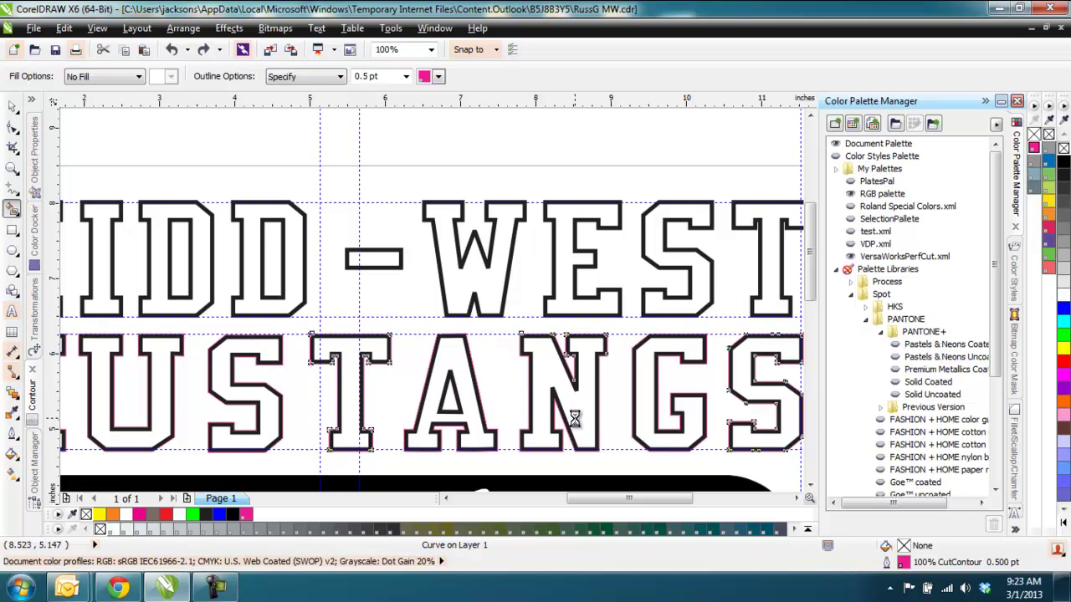
pyautogui.press('space')
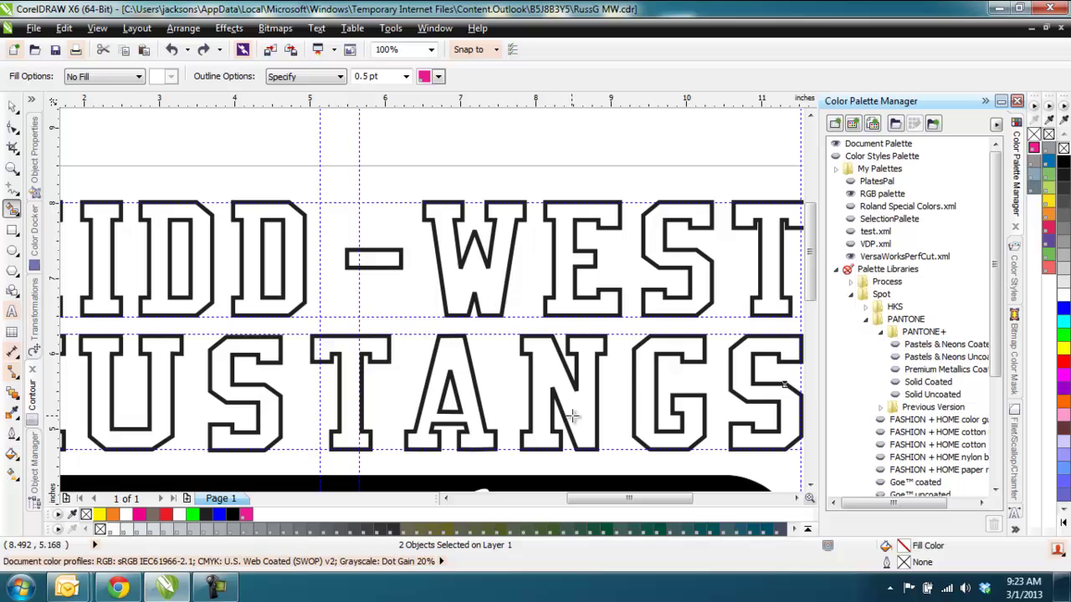
# - Check the MUSTANGS curve, MIDD-WEST lettering and dash with the Pick tool, ending on the T
pyautogui.click(13, 107)
pyautogui.click(407, 389)
pyautogui.click(386, 359)
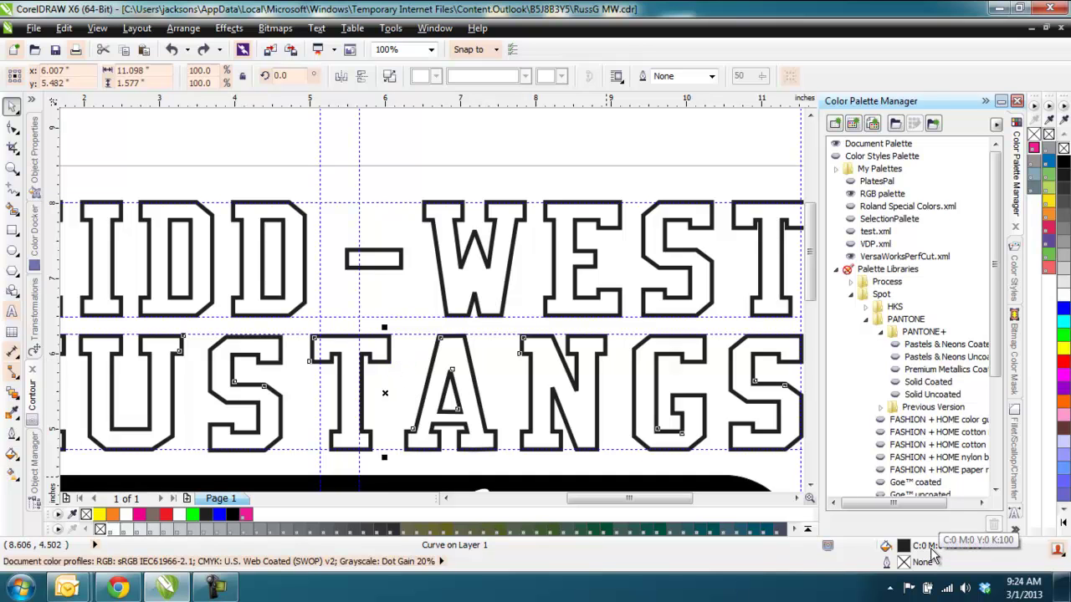
pyautogui.click(395, 373)
pyautogui.click(349, 355)
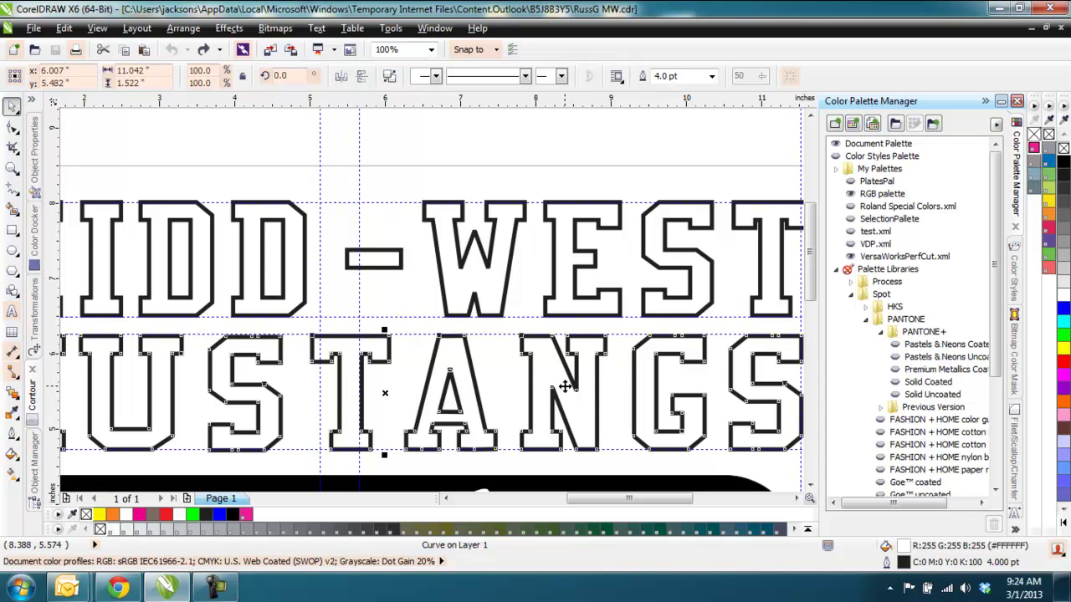
pyautogui.click(471, 244)
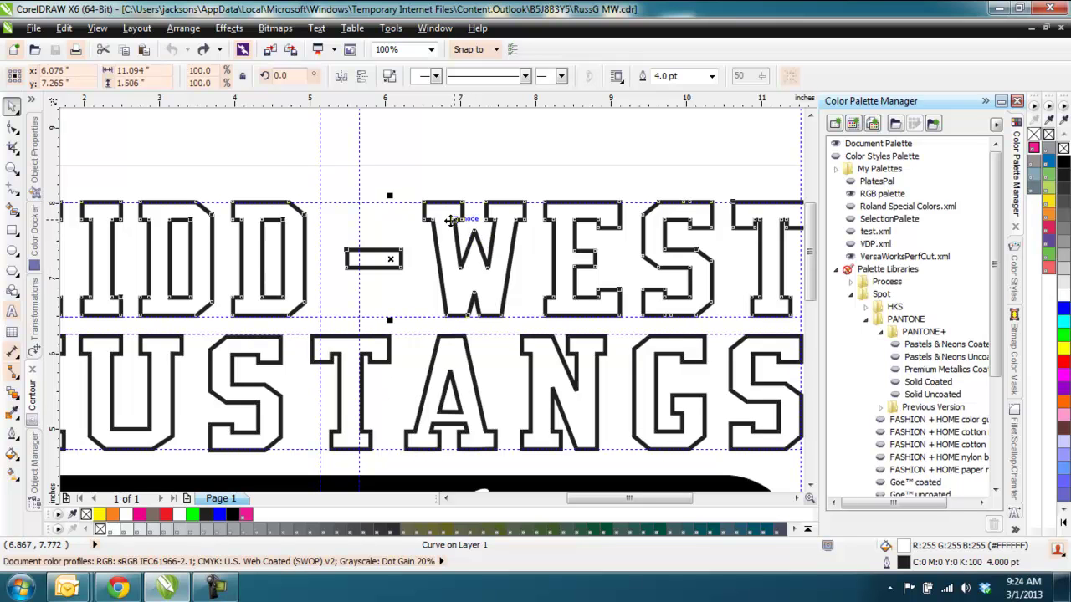
pyautogui.click(450, 220)
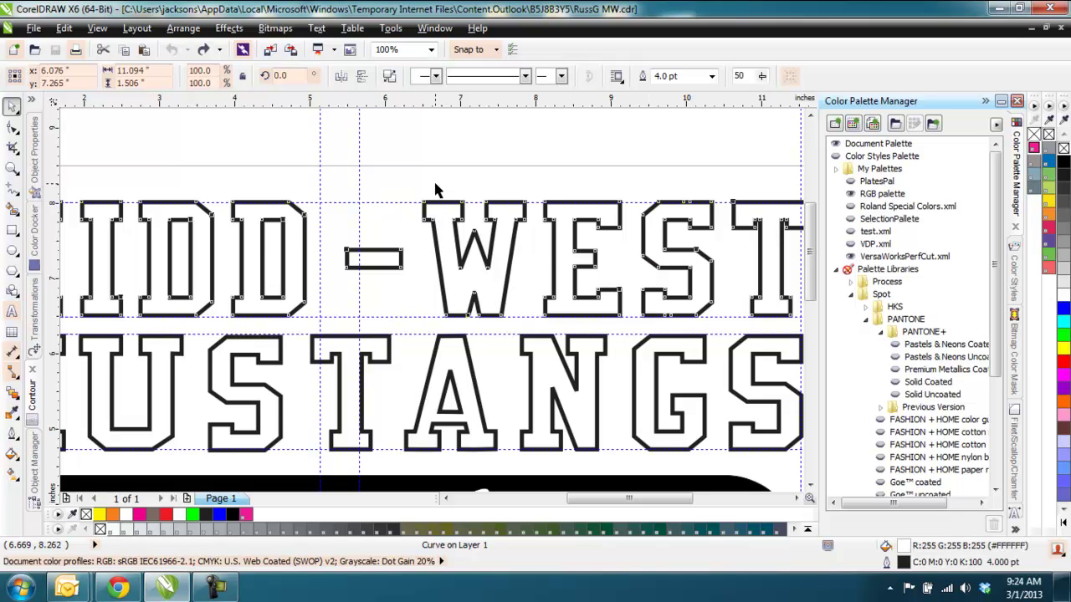
pyautogui.click(429, 192)
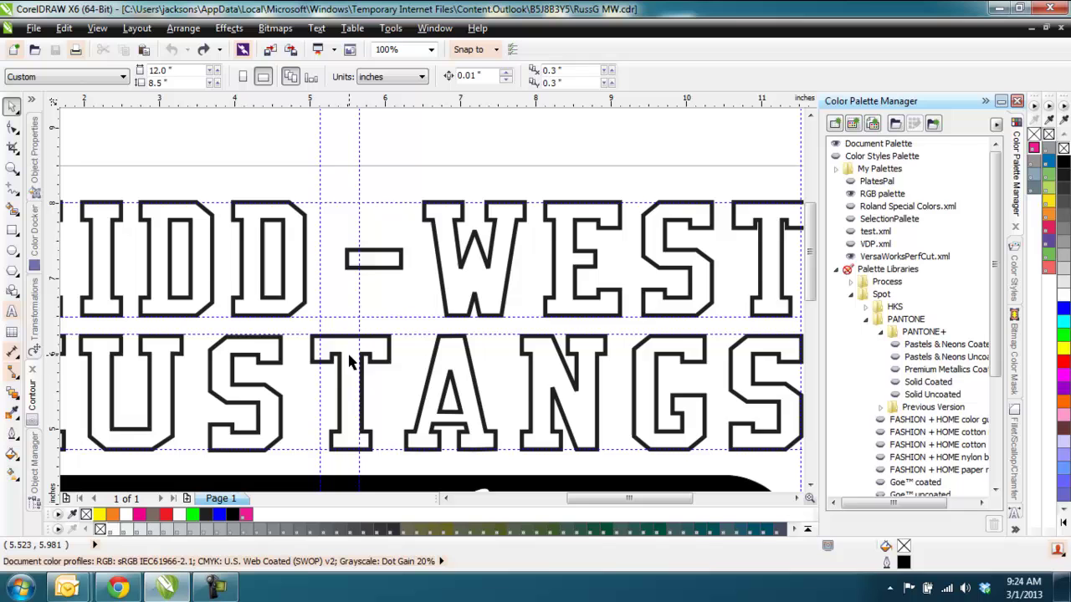
pyautogui.scroll(2, 342, 378)
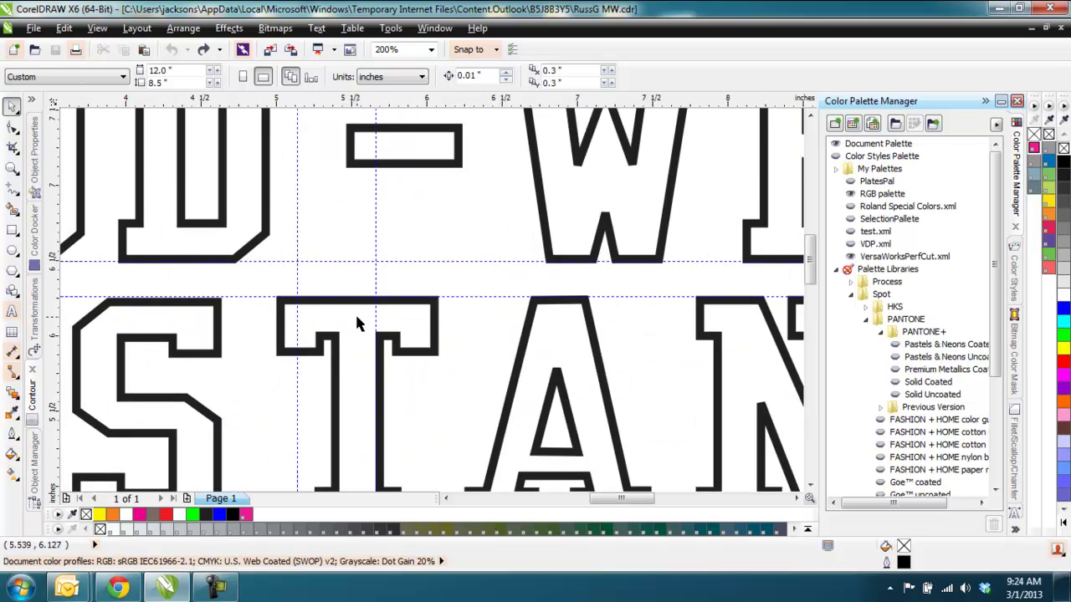
pyautogui.scroll(2, 357, 319)
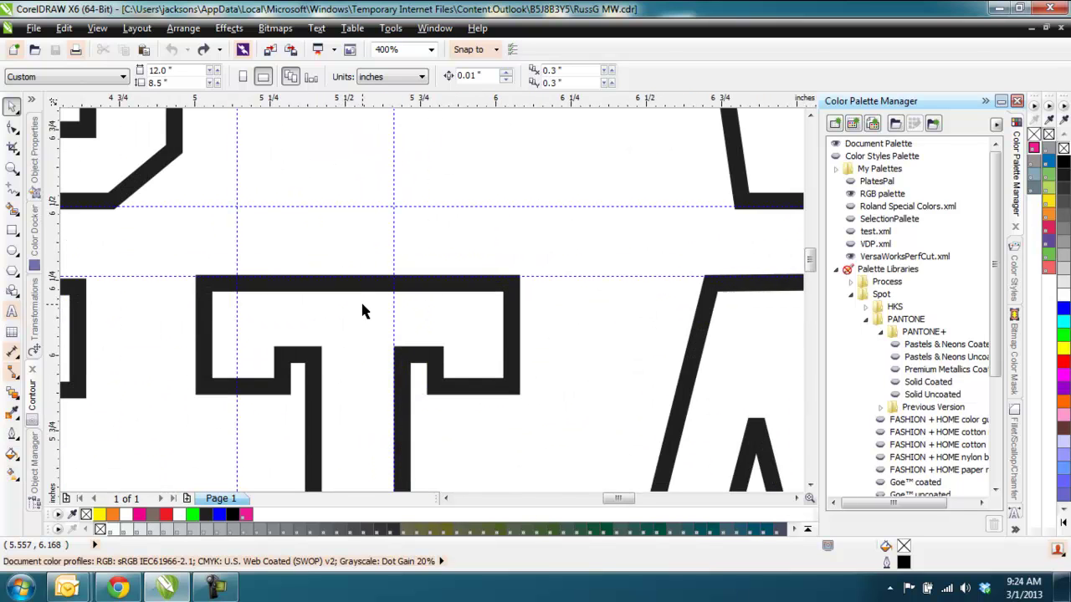
pyautogui.click(361, 311)
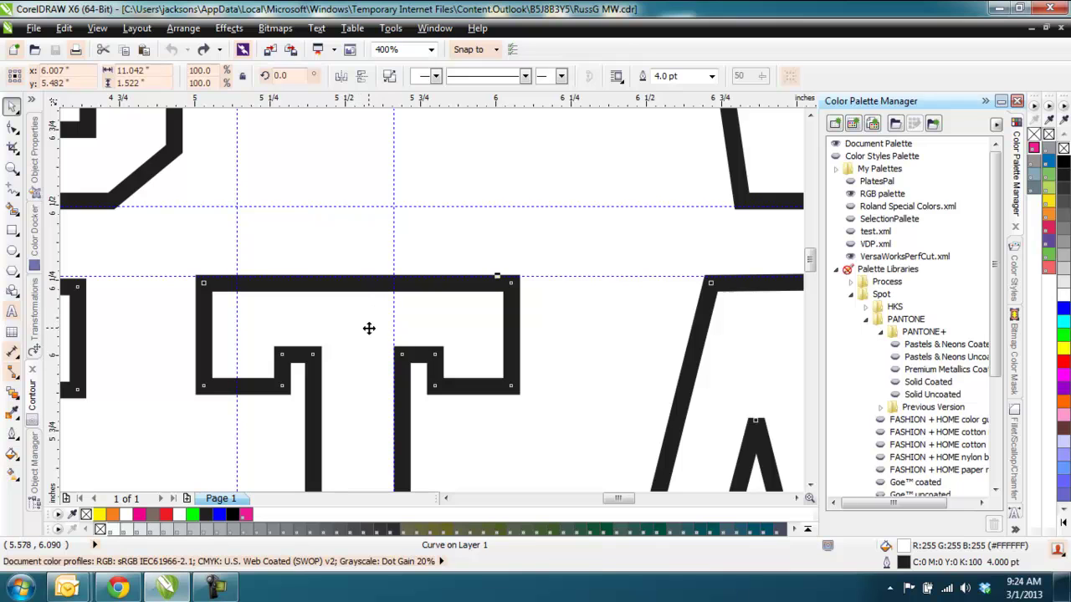
# - Apply an outside contour to the MUSTANGS letters from the Contour docker
pyautogui.click(34, 395)
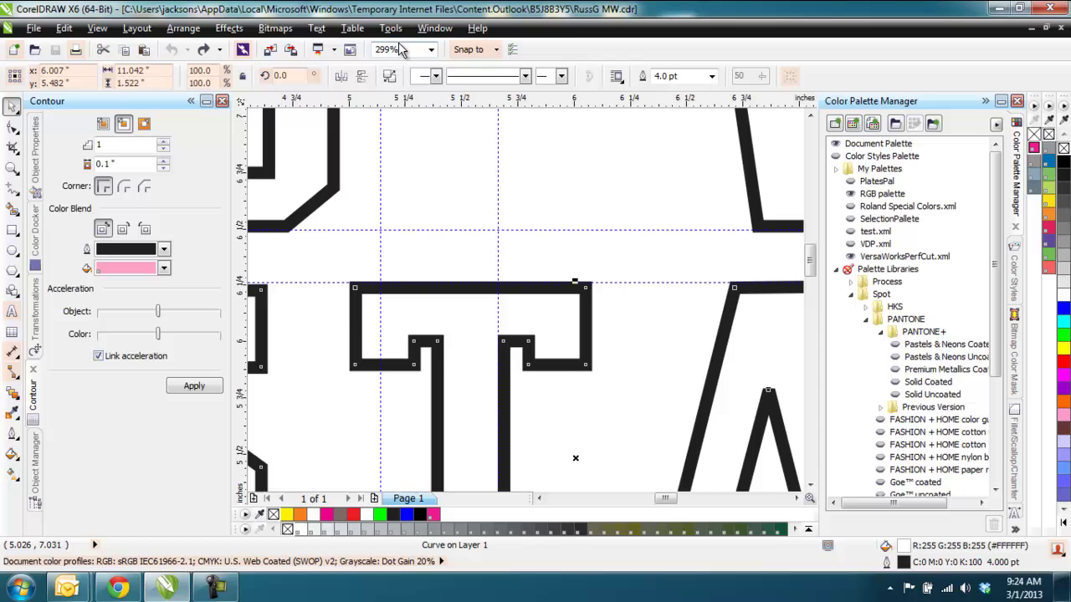
pyautogui.click(435, 28)
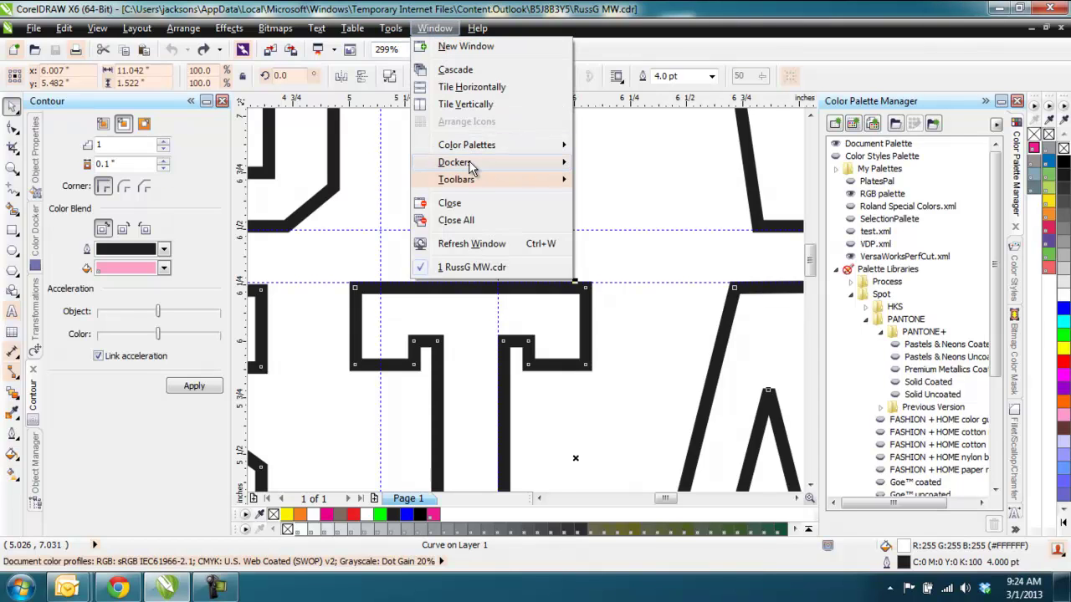
pyautogui.moveTo(472, 167)
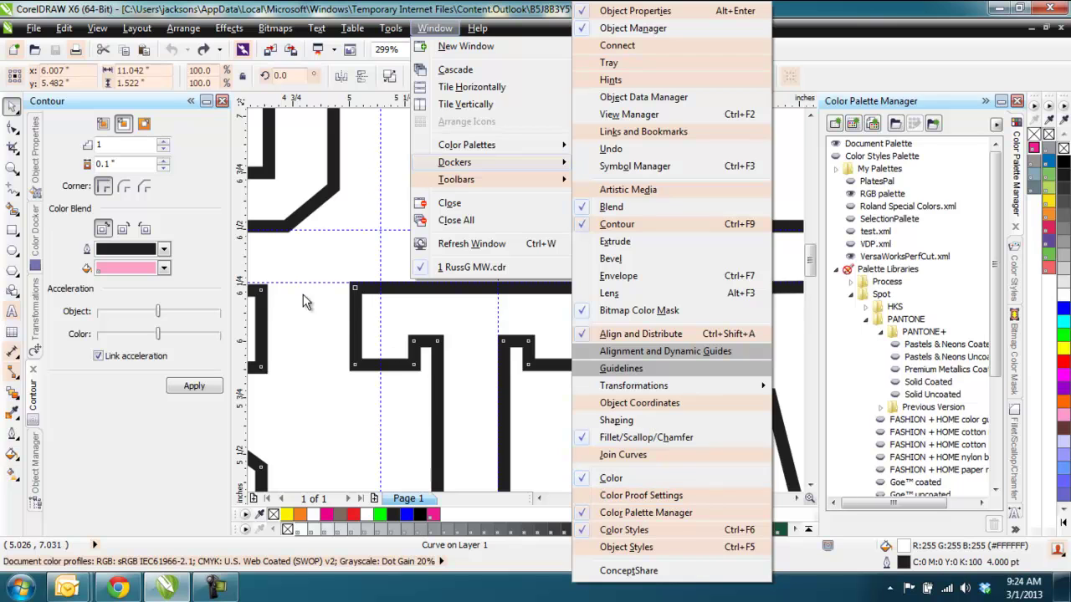
pyautogui.click(208, 238)
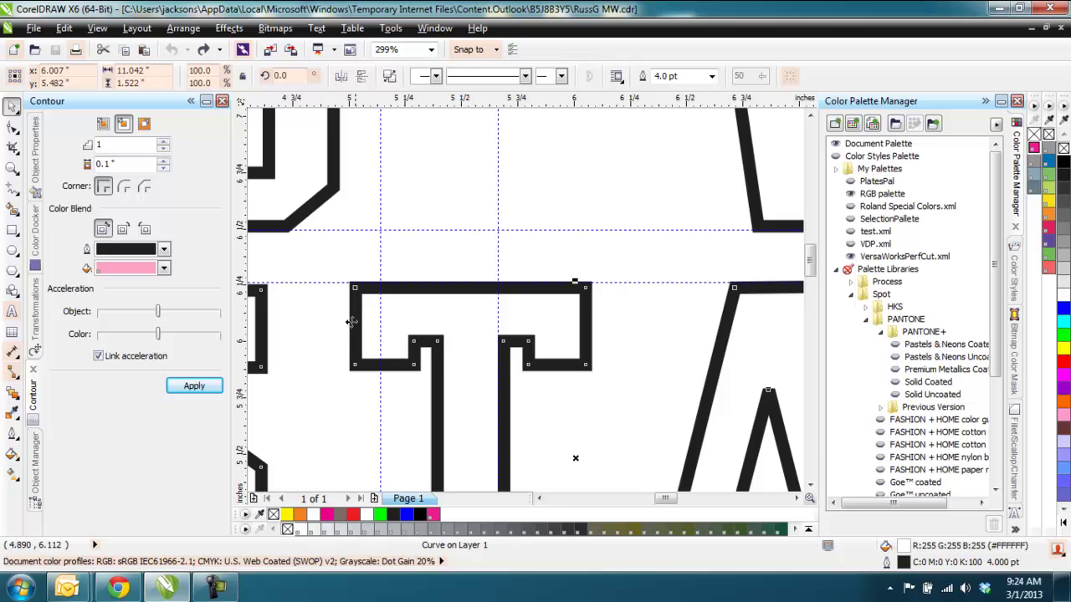
pyautogui.click(123, 125)
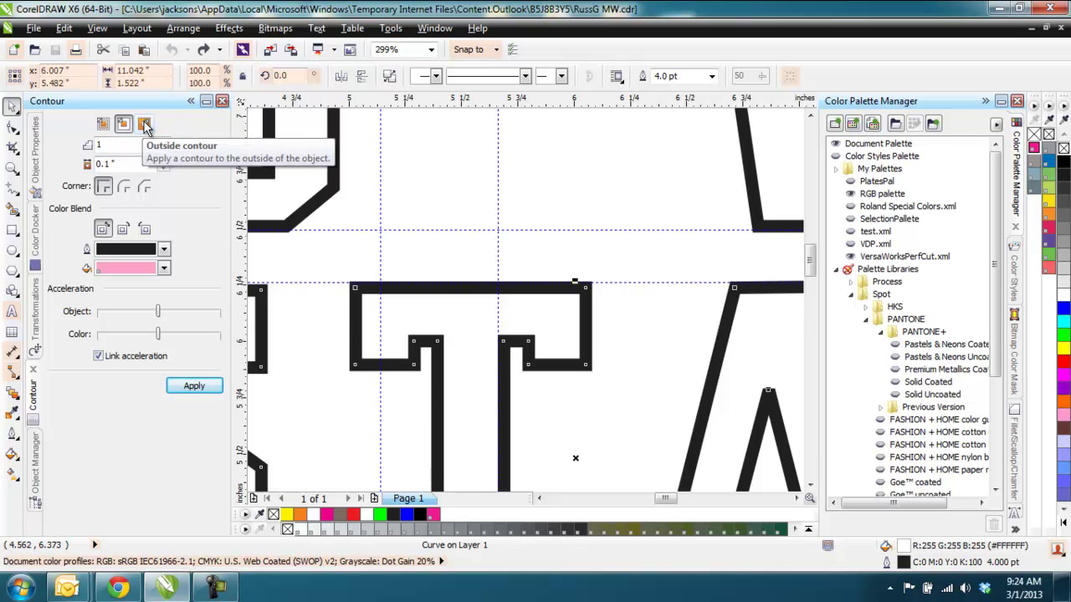
pyautogui.click(145, 125)
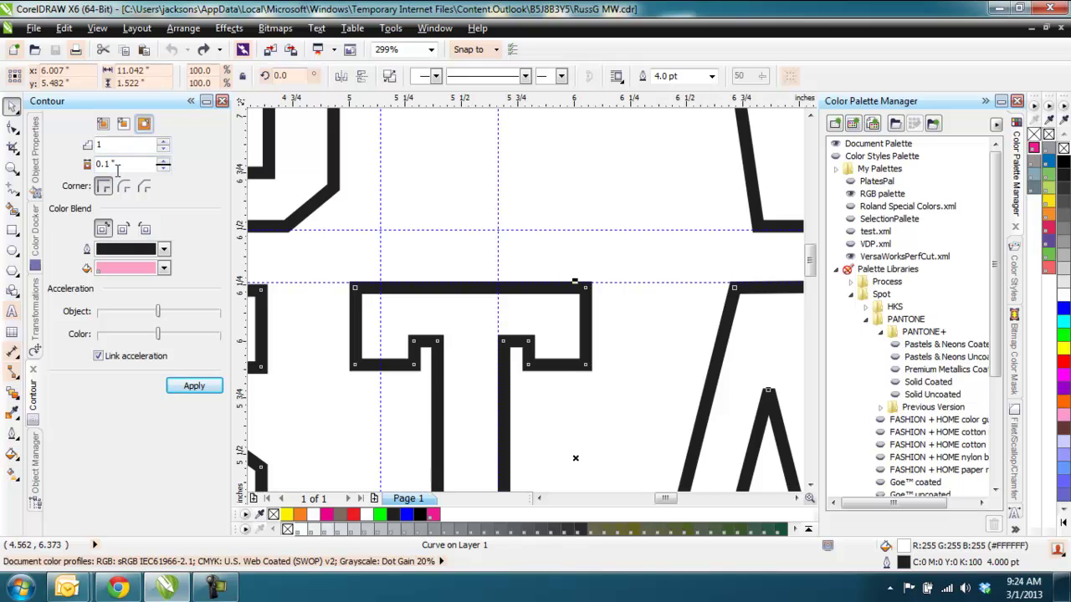
pyautogui.click(200, 385)
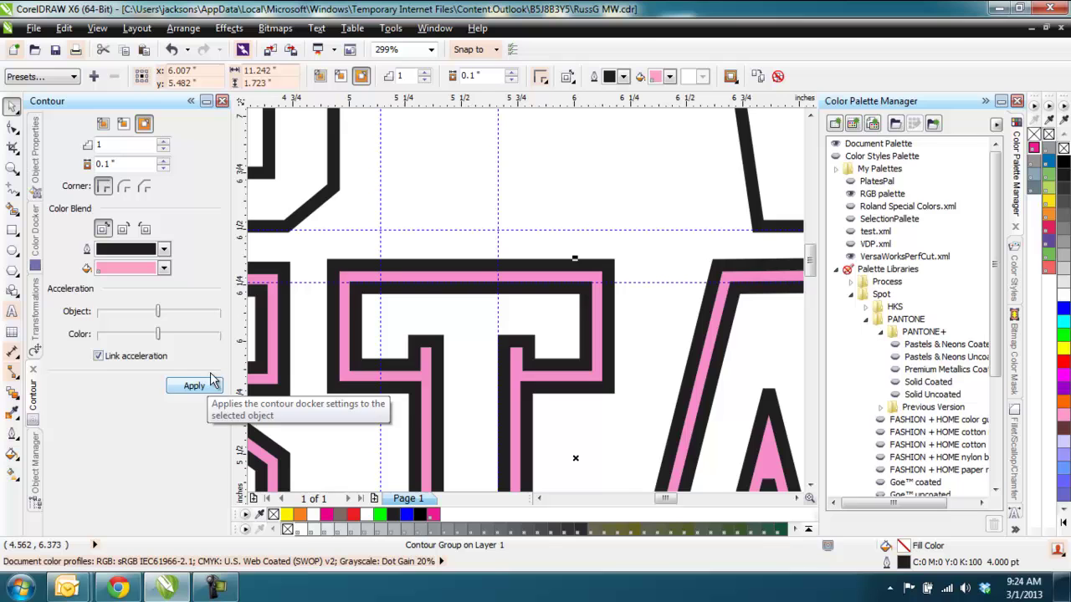
# - Reduce the contour offset to 0.05 inches and set its outline colour to yellow
pyautogui.click(163, 168)
pyautogui.click(162, 168)
pyautogui.click(164, 169)
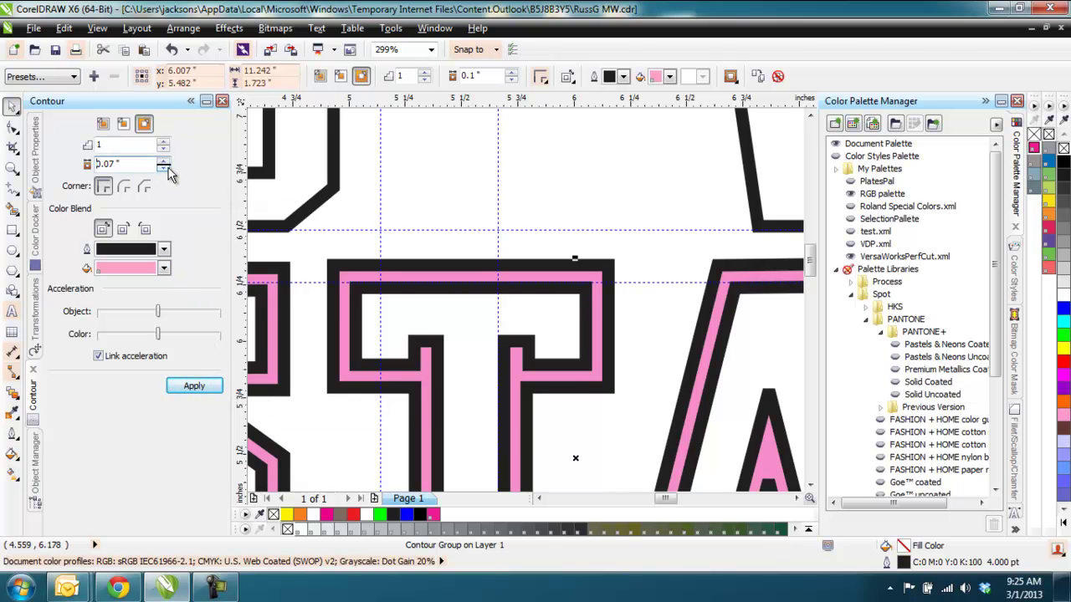
pyautogui.click(163, 169)
pyautogui.click(194, 386)
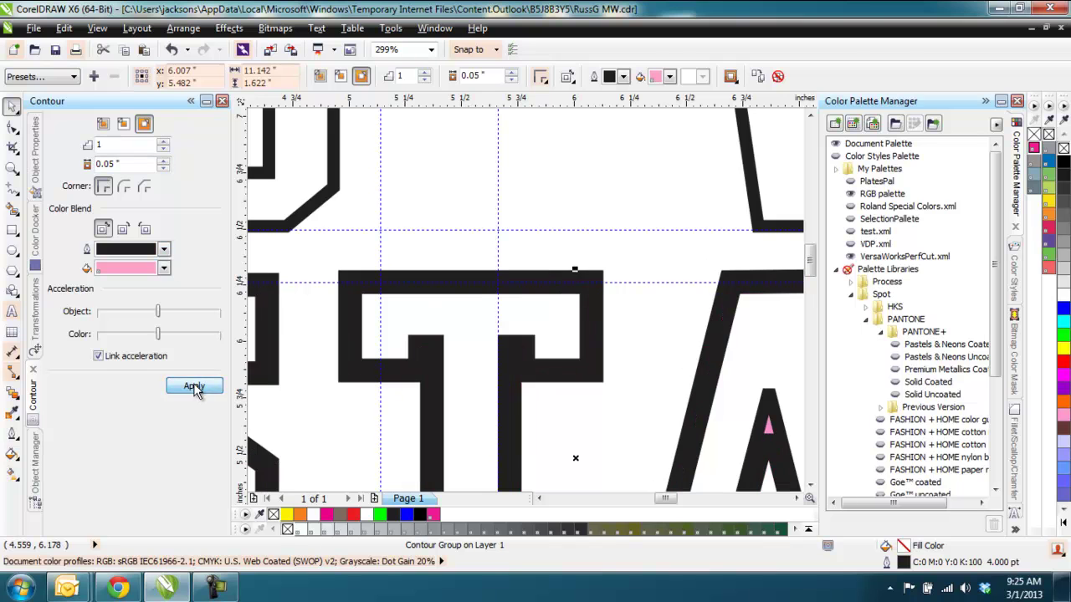
pyautogui.click(165, 249)
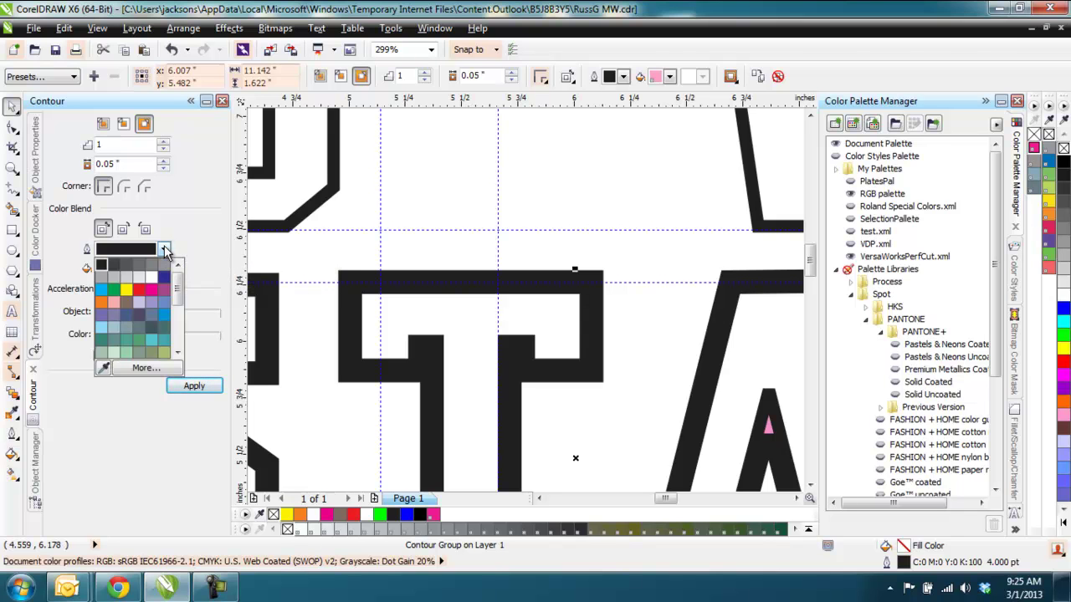
pyautogui.click(127, 288)
pyautogui.click(196, 387)
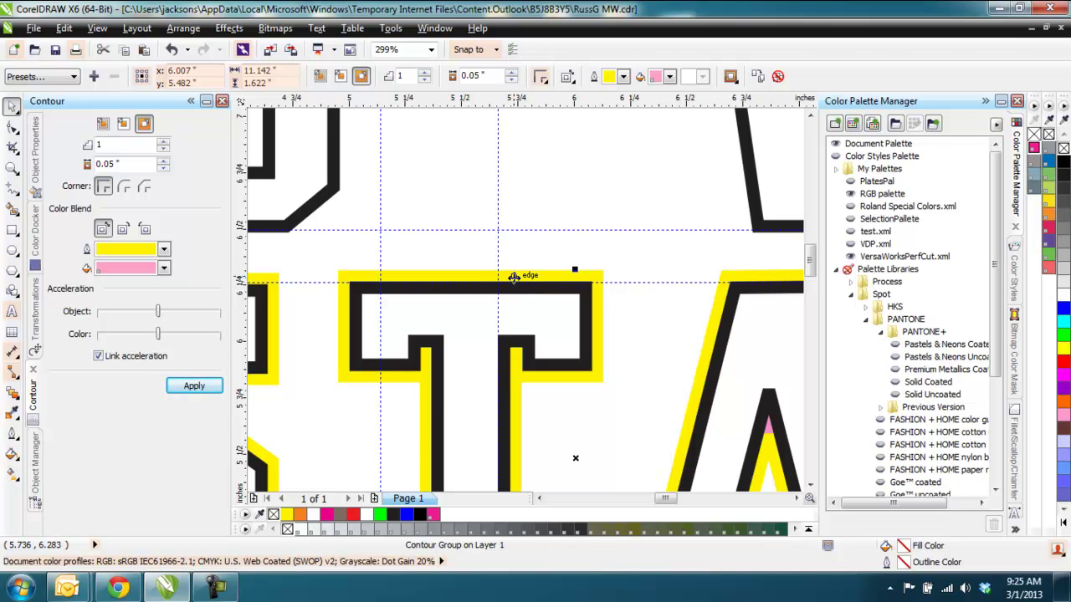
# - Undo the yellow contour on the MUSTANGS letters
pyautogui.hotkey('ctrl', 'z')
pyautogui.hotkey('ctrl', 'z')
pyautogui.hotkey('ctrl', 'z')
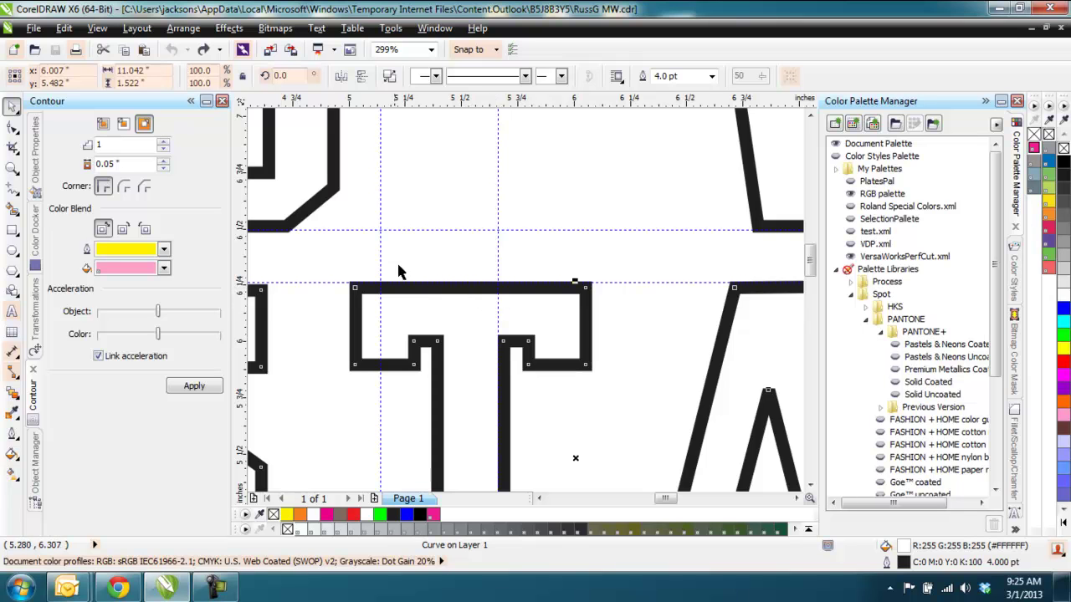
# - Convert the 4.0 pt MUSTANGS outline into a separate black-filled object, then check the T
pyautogui.click(188, 32)
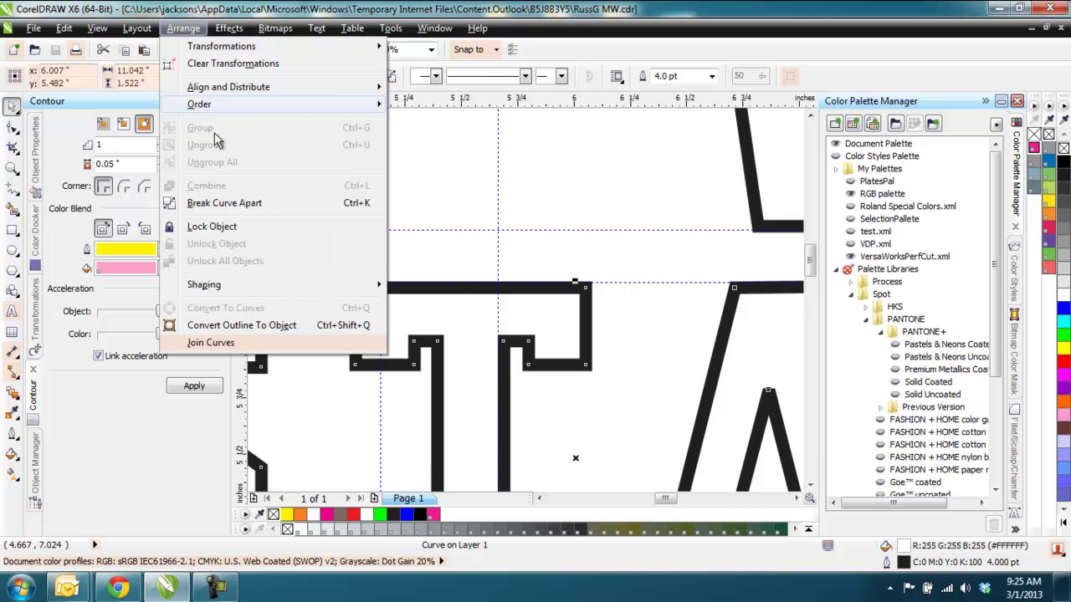
pyautogui.click(234, 325)
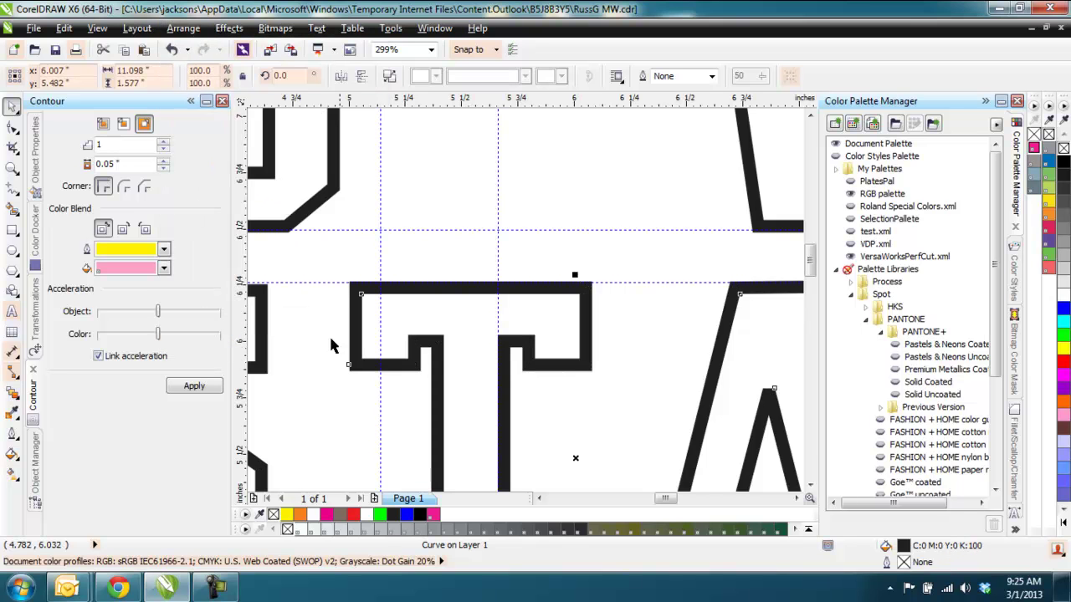
pyautogui.click(443, 251)
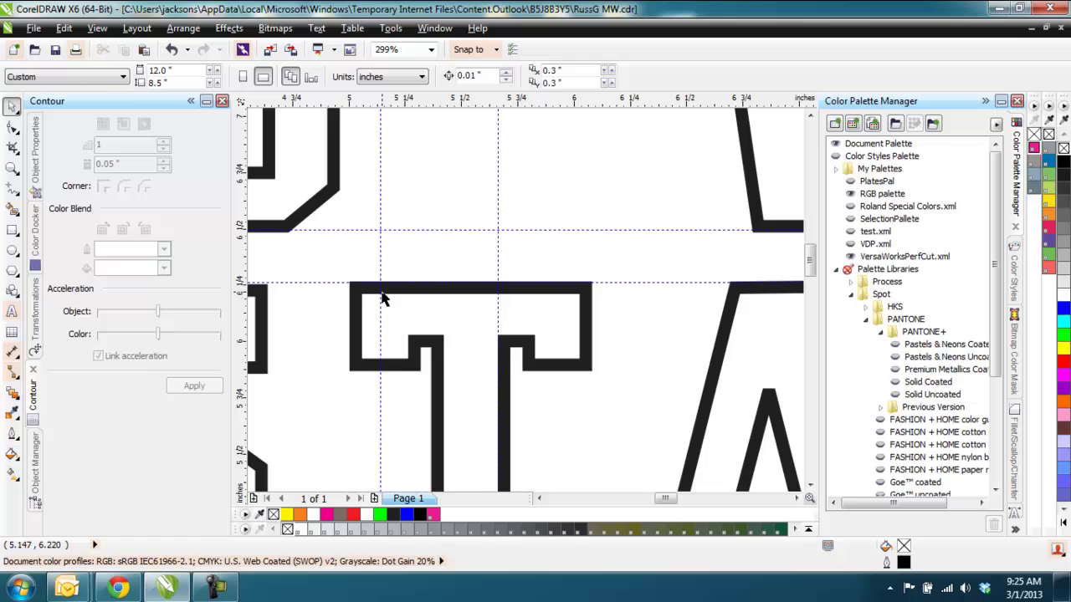
pyautogui.click(389, 311)
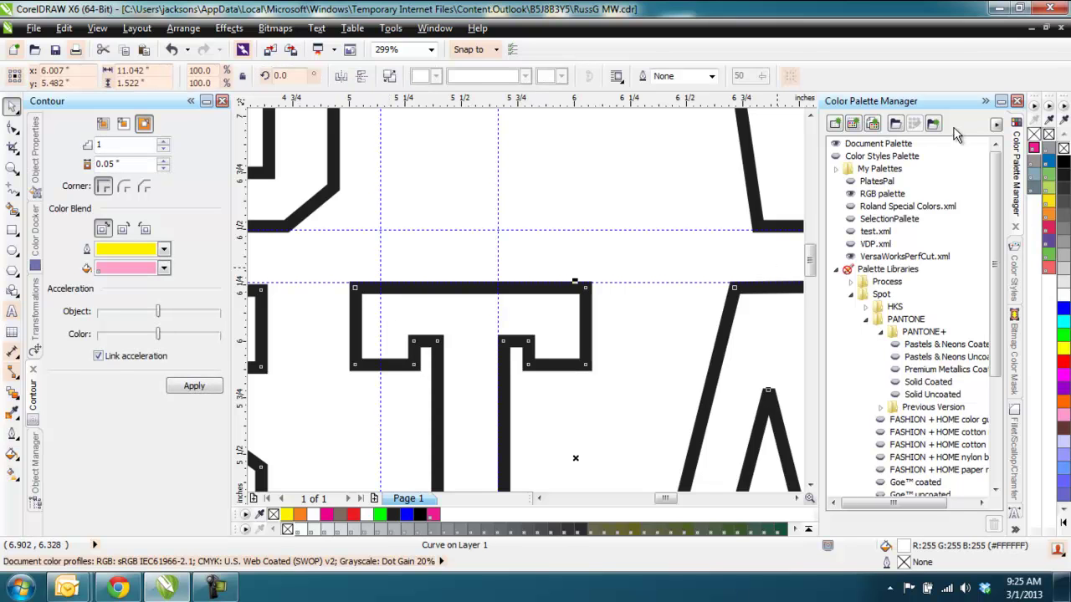
pyautogui.click(468, 251)
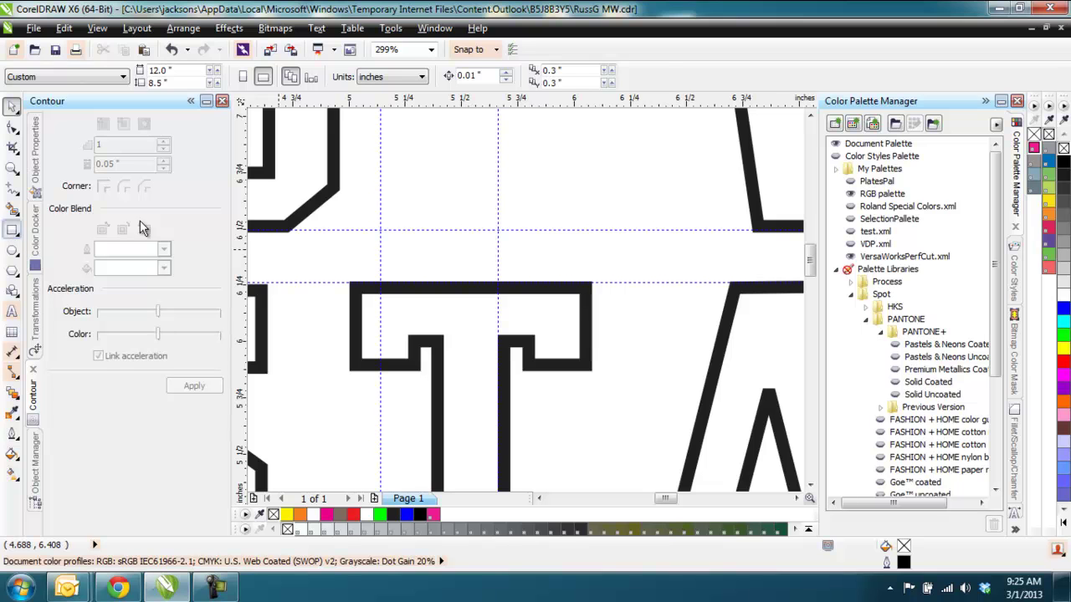
pyautogui.click(12, 230)
pyautogui.moveTo(543, 166); pyautogui.dragTo(642, 229)
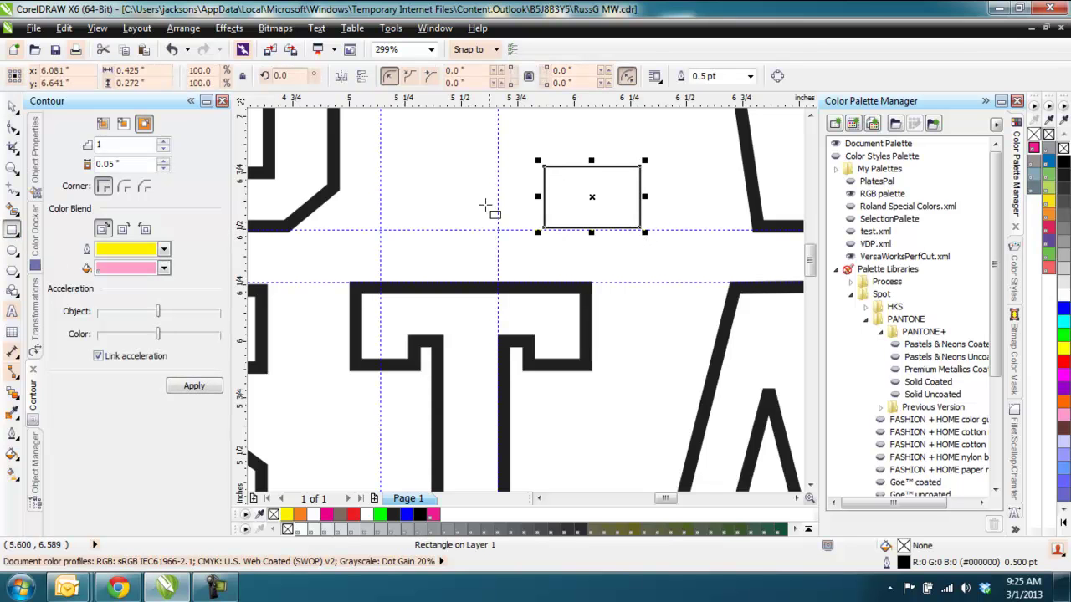
pyautogui.click(189, 393)
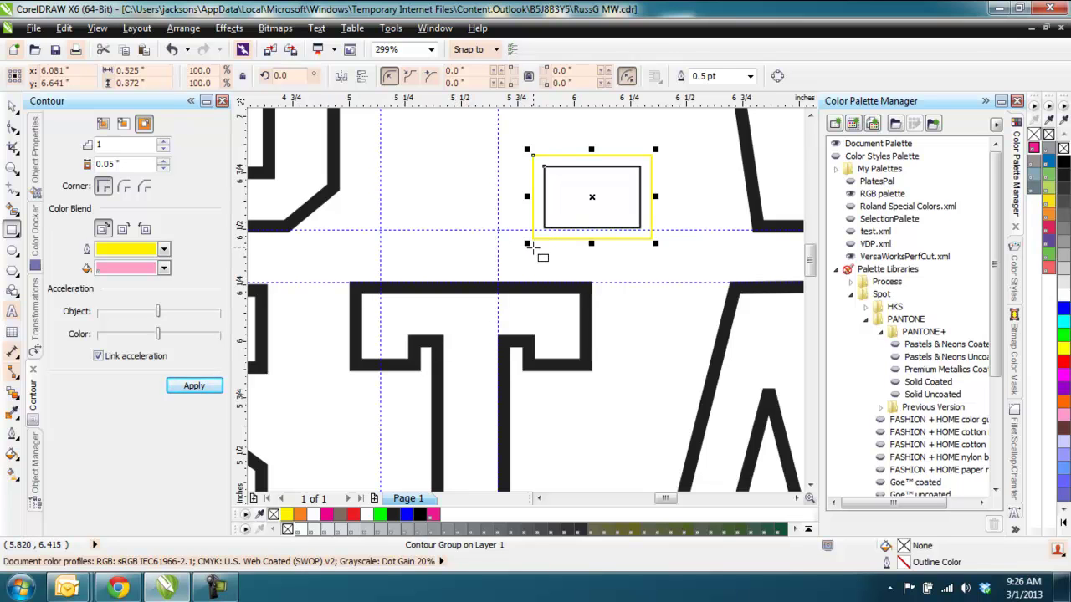
pyautogui.press('Delete')
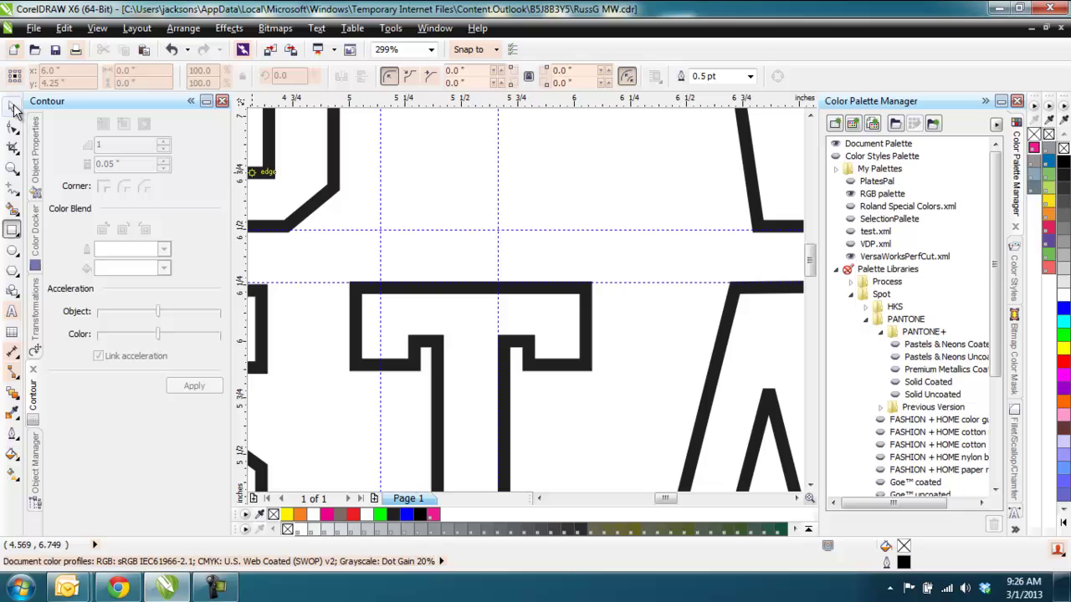
# - Fill the inner white MUSTANGS letter curve with cyan, undoing an accidental move
pyautogui.click(12, 109)
pyautogui.click(443, 289)
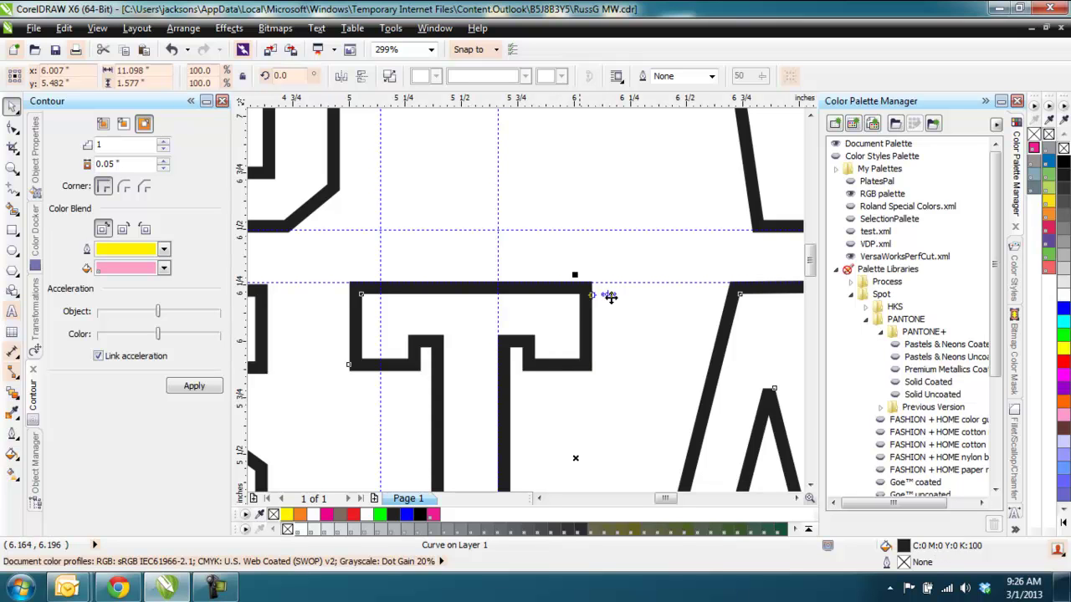
pyautogui.click(637, 341)
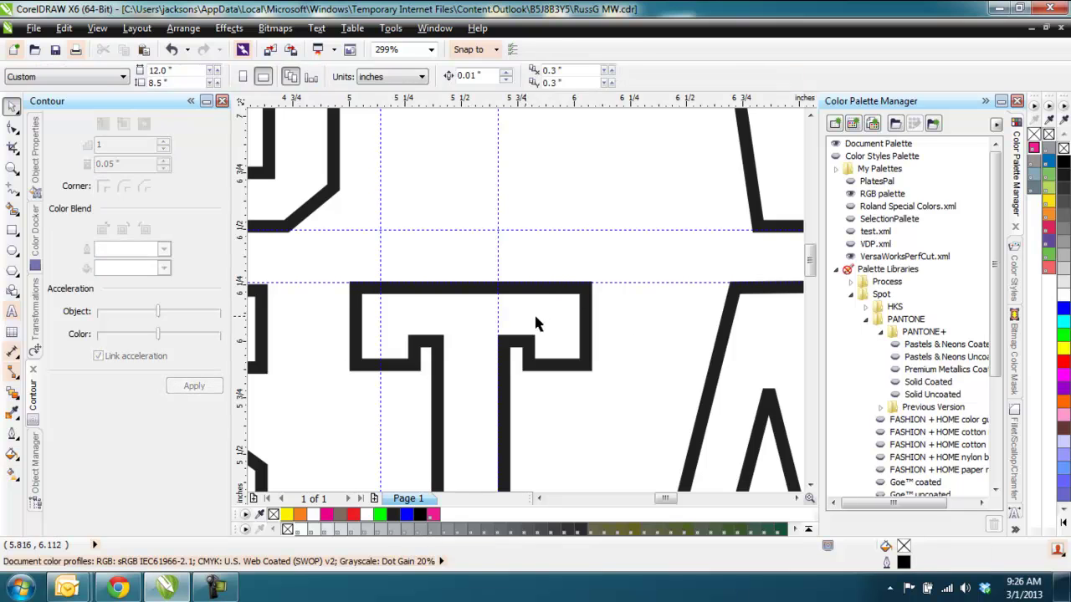
pyautogui.click(518, 315)
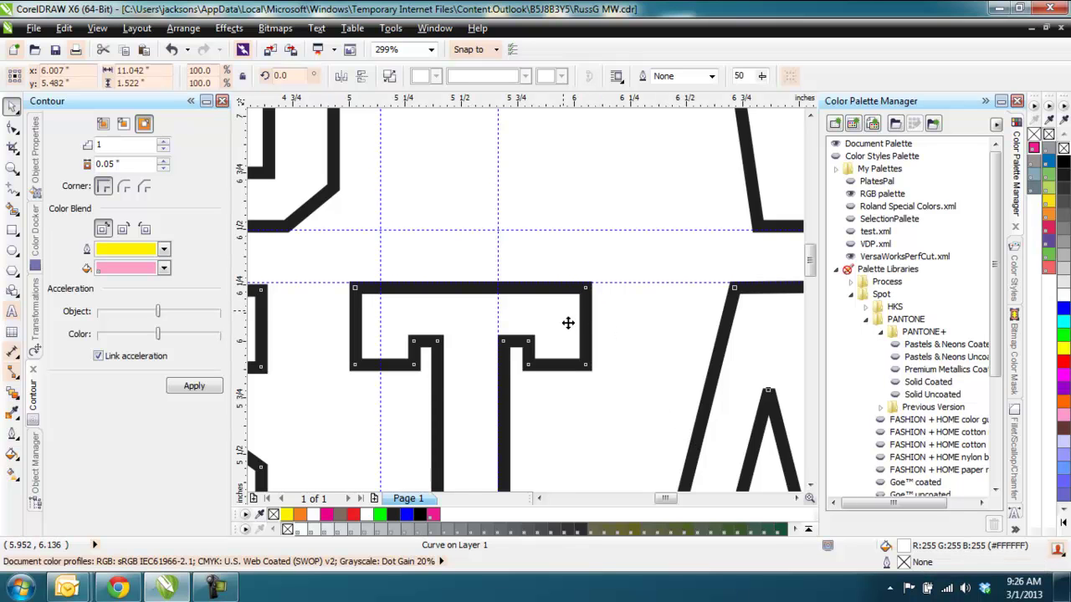
pyautogui.moveTo(566, 317); pyautogui.dragTo(596, 342)
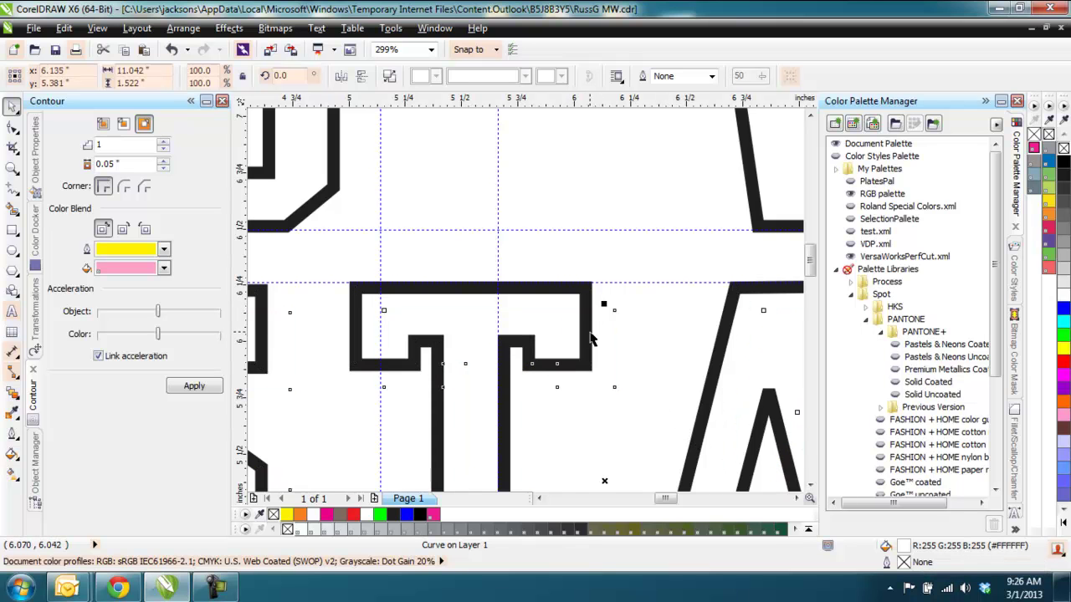
pyautogui.click(1062, 178)
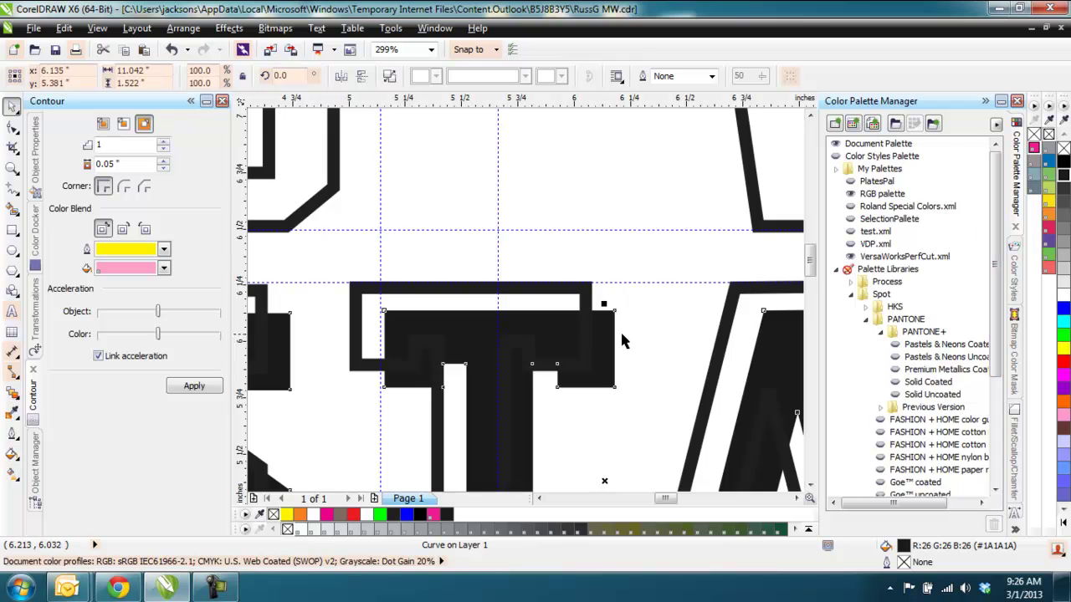
pyautogui.click(1063, 324)
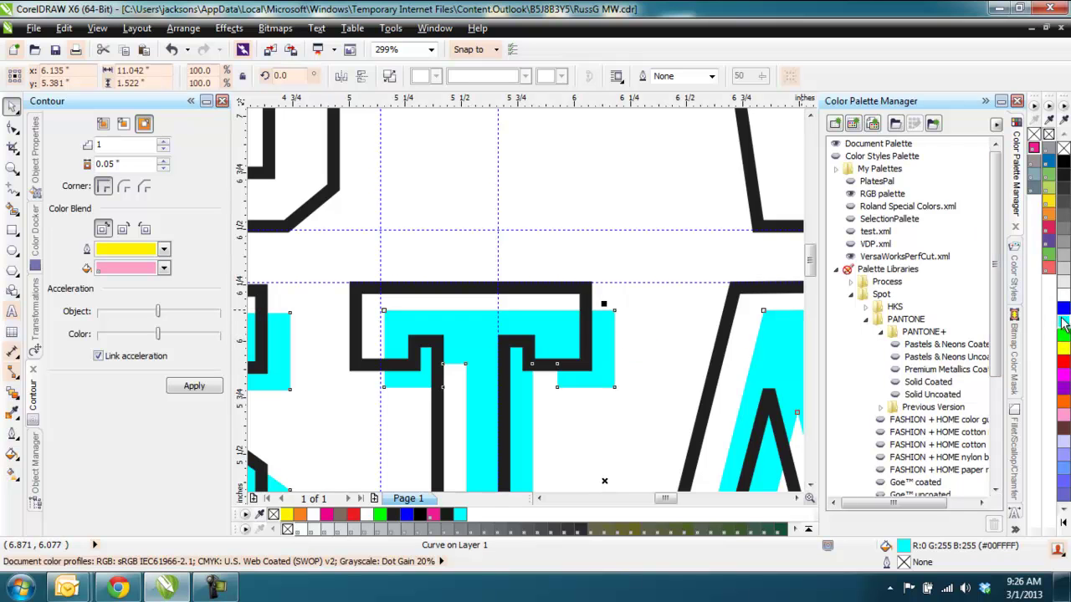
pyautogui.hotkey('ctrl', 'z')
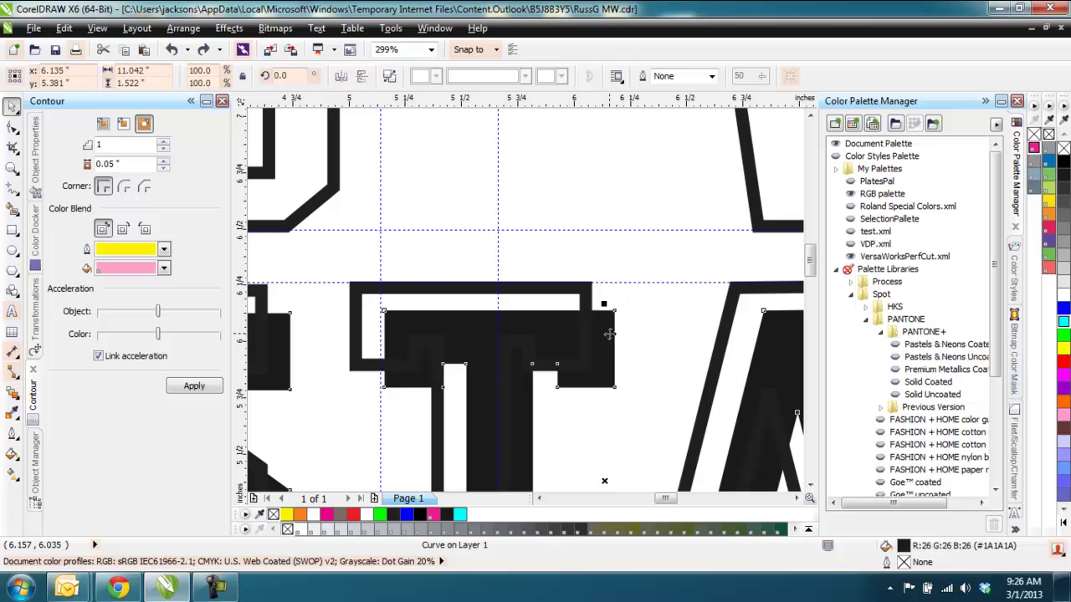
pyautogui.hotkey('ctrl', 'z')
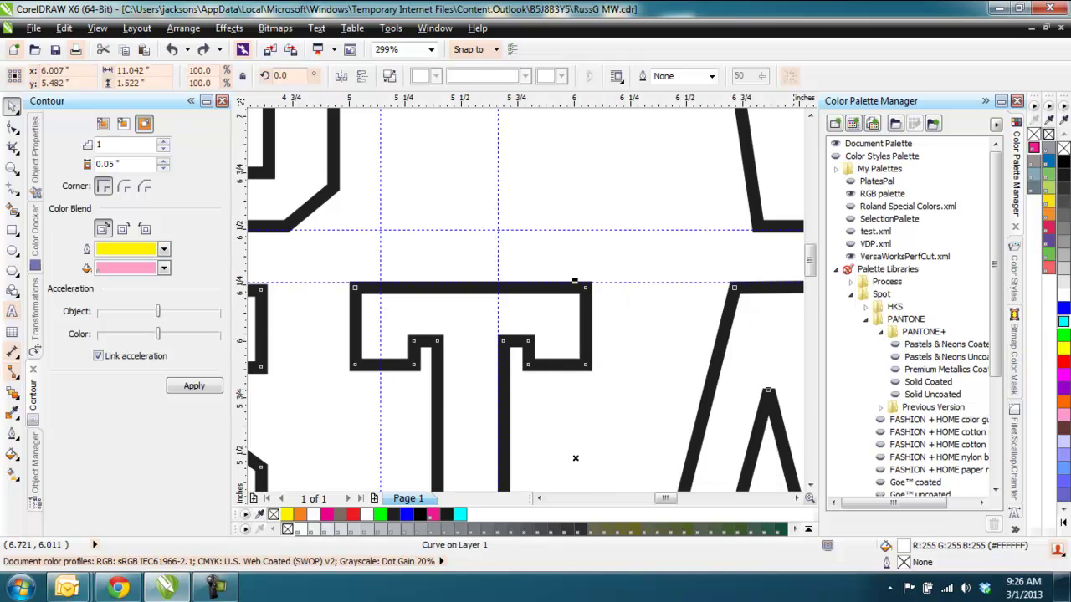
pyautogui.click(1063, 324)
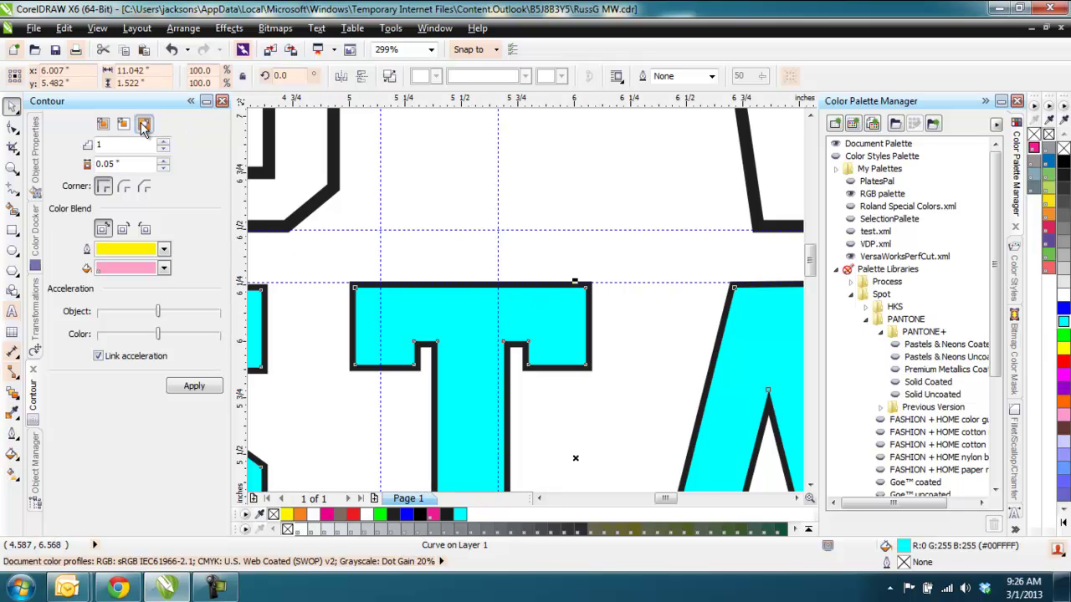
# - Apply the pink outside contour and send it To Back Of Page
pyautogui.click(193, 387)
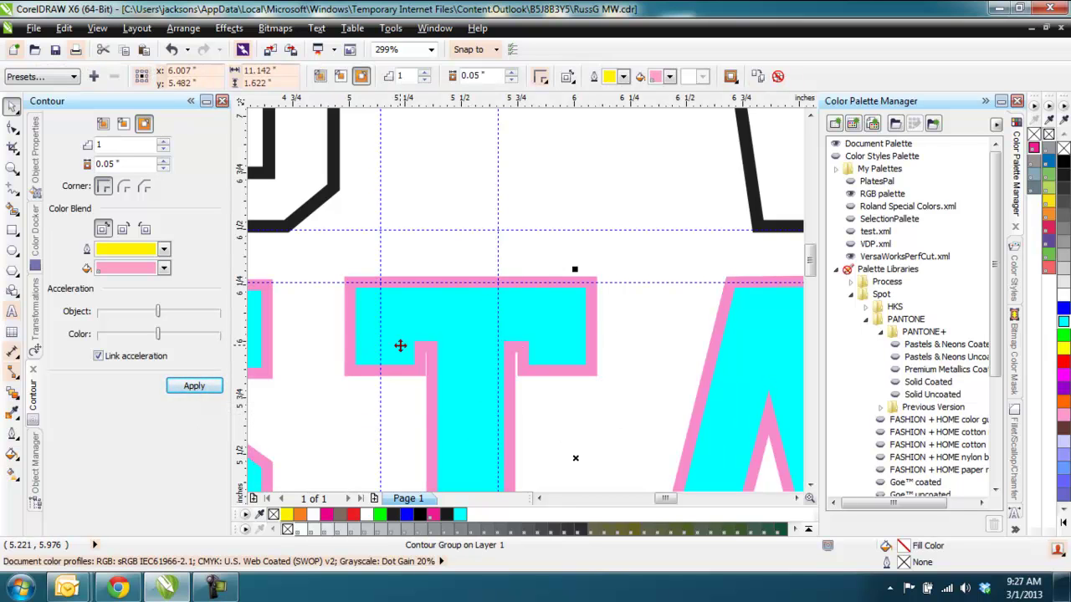
pyautogui.click(183, 28)
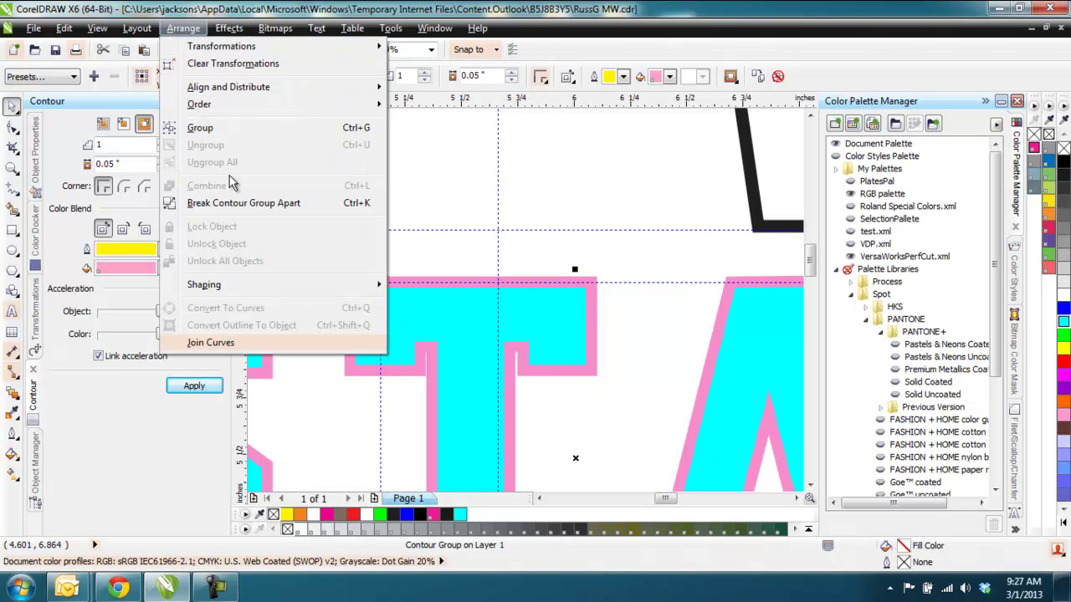
pyautogui.moveTo(234, 105)
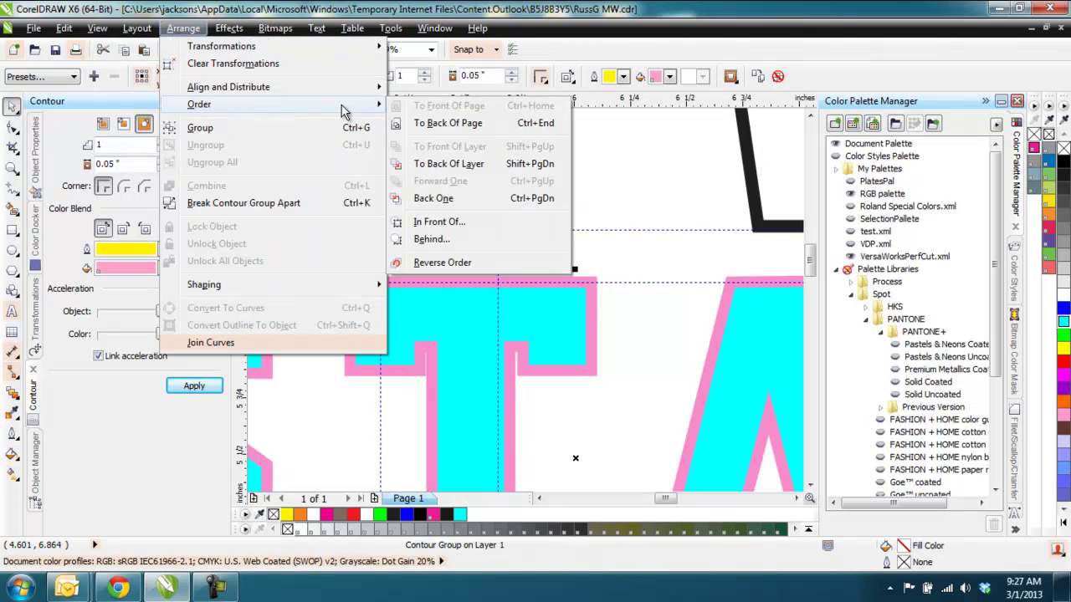
pyautogui.click(452, 120)
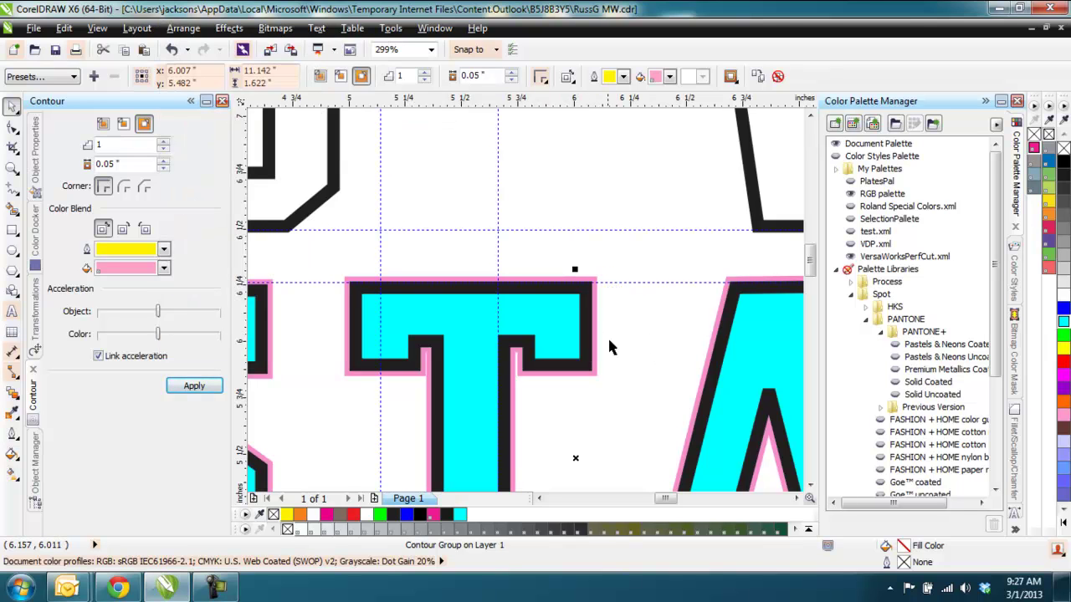
# - Reduce the contour offset to 0.03 inches and reapply it
pyautogui.click(164, 168)
pyautogui.click(194, 386)
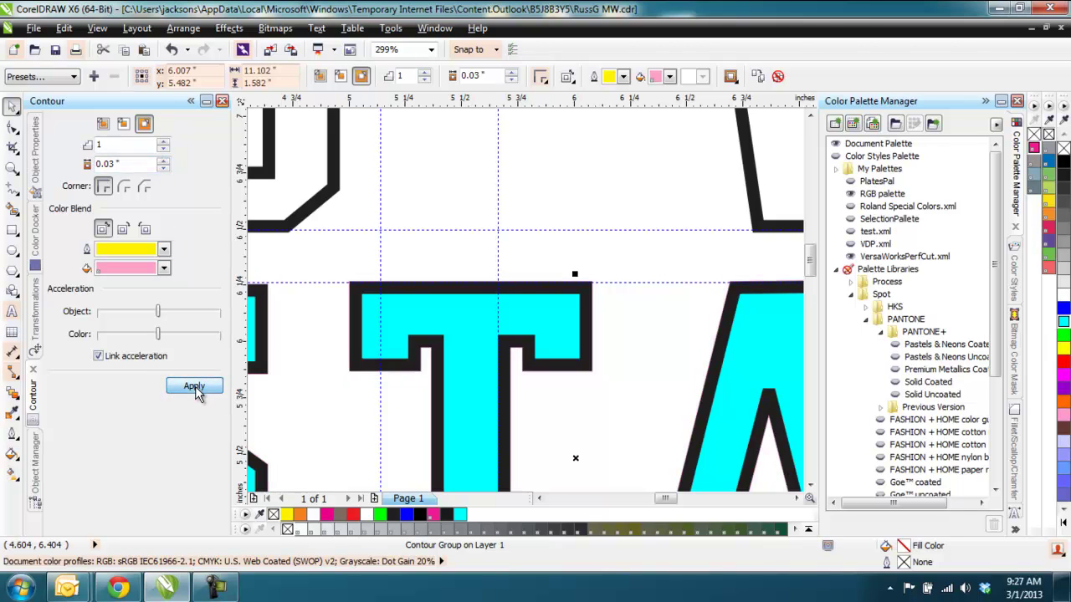
pyautogui.scroll(4, 450, 293)
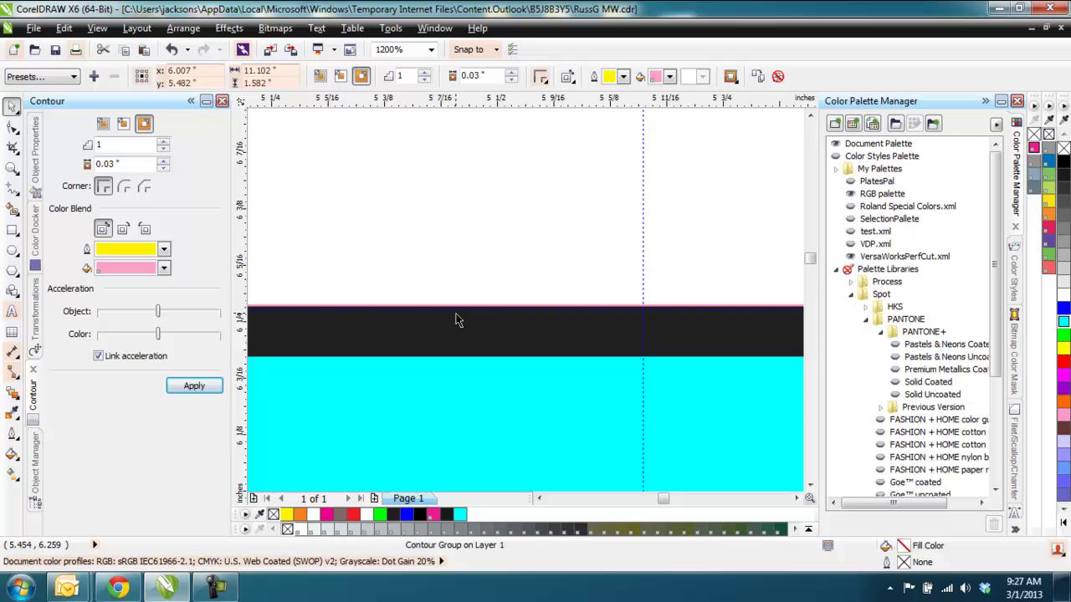
pyautogui.scroll(-4, 494, 282)
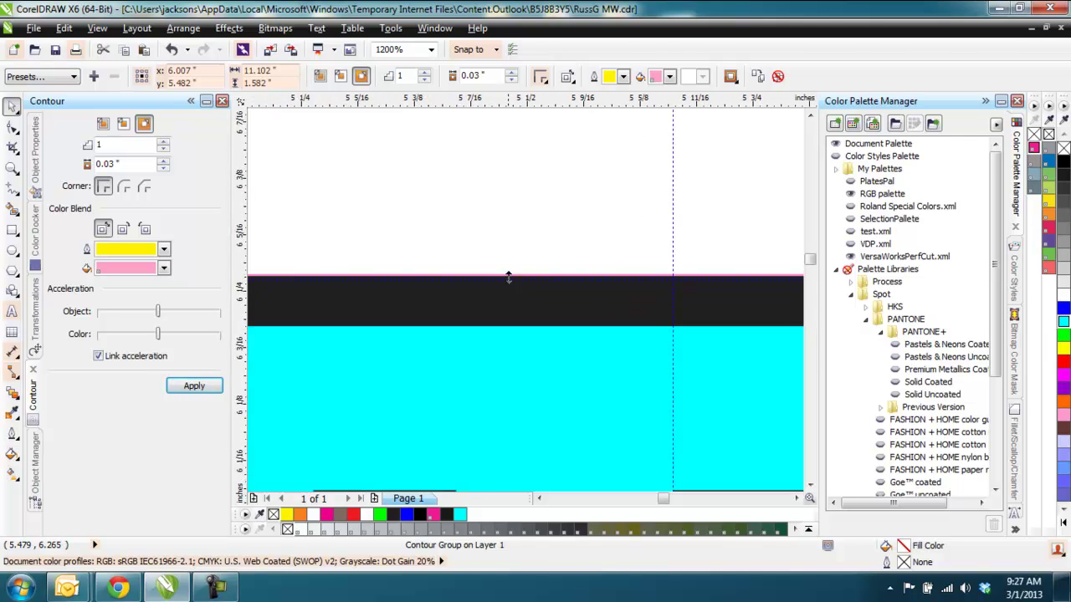
# - Delete the black outline curve around MUSTANGS
pyautogui.click(483, 260)
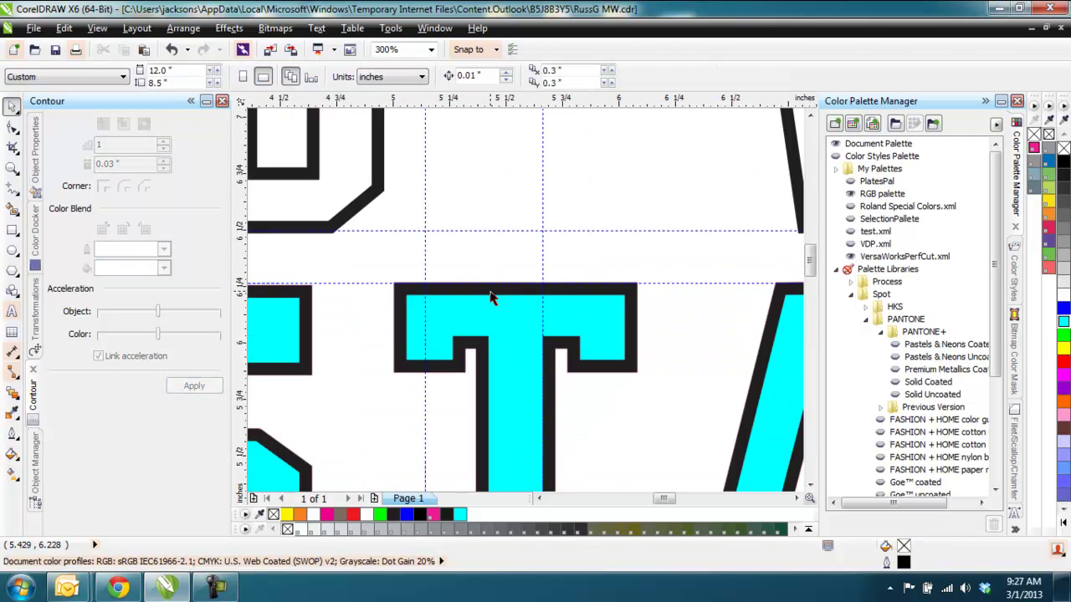
pyautogui.click(491, 292)
pyautogui.press('Delete')
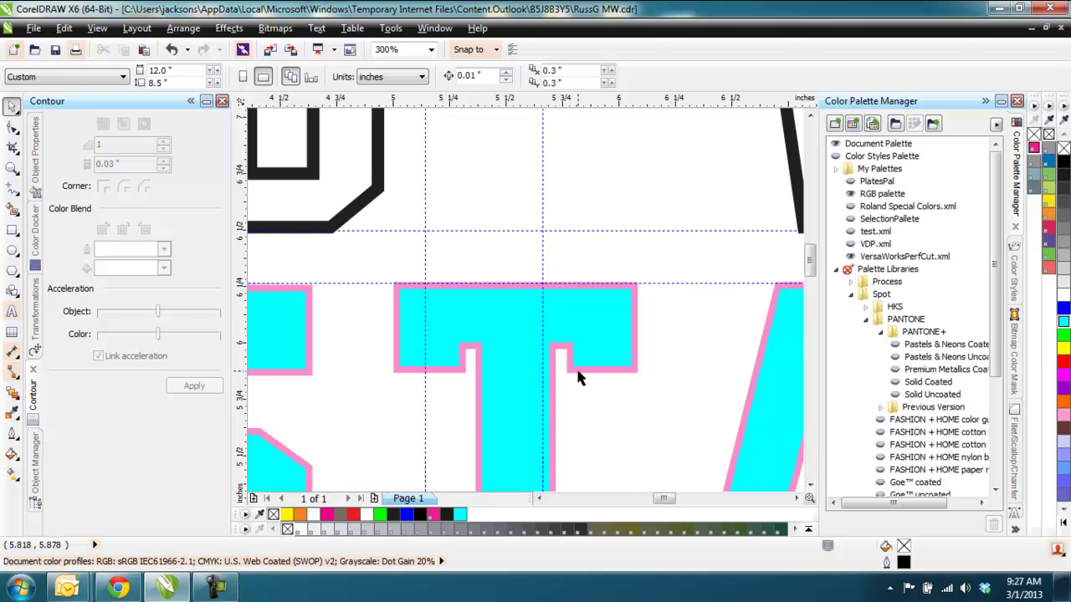
# - Raise the cyan letters' contour offset to 0.05 inch and reapply, undoing an accidental move
pyautogui.click(422, 308)
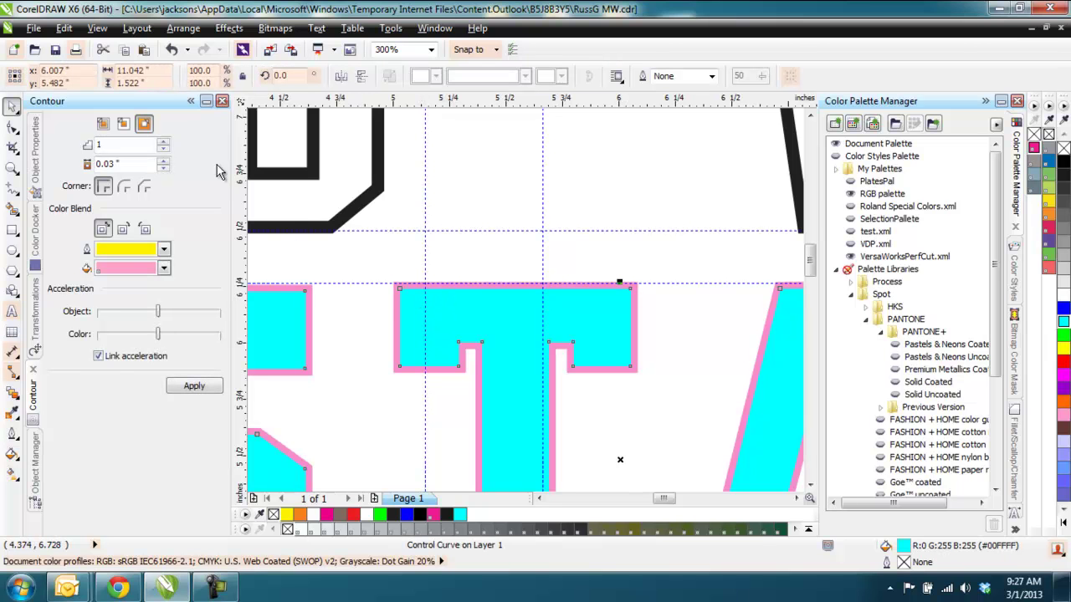
pyautogui.click(163, 161)
pyautogui.click(163, 160)
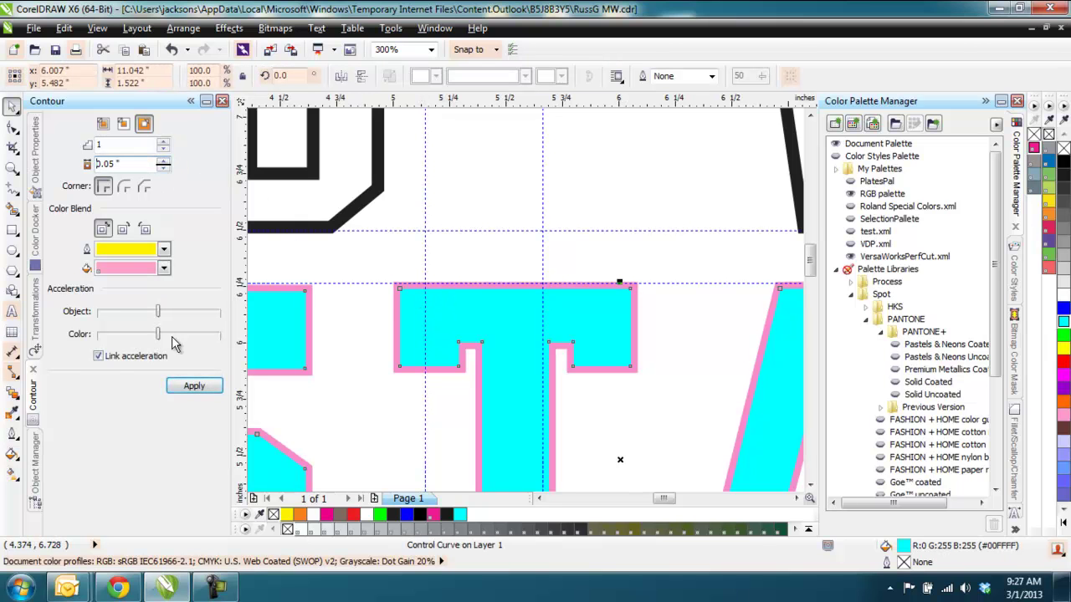
pyautogui.click(194, 386)
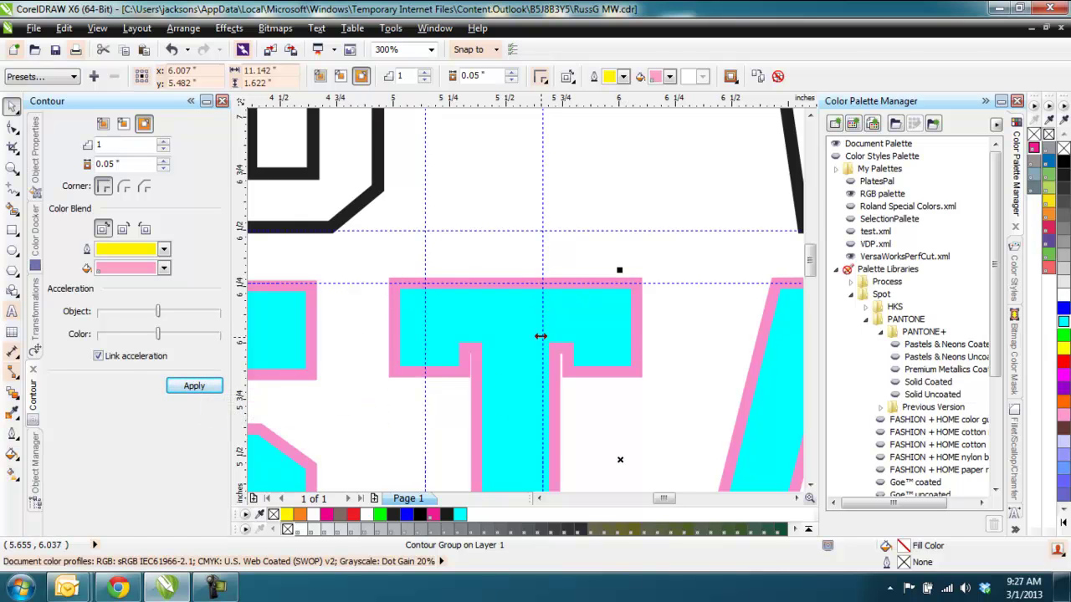
pyautogui.scroll(-3, 538, 341)
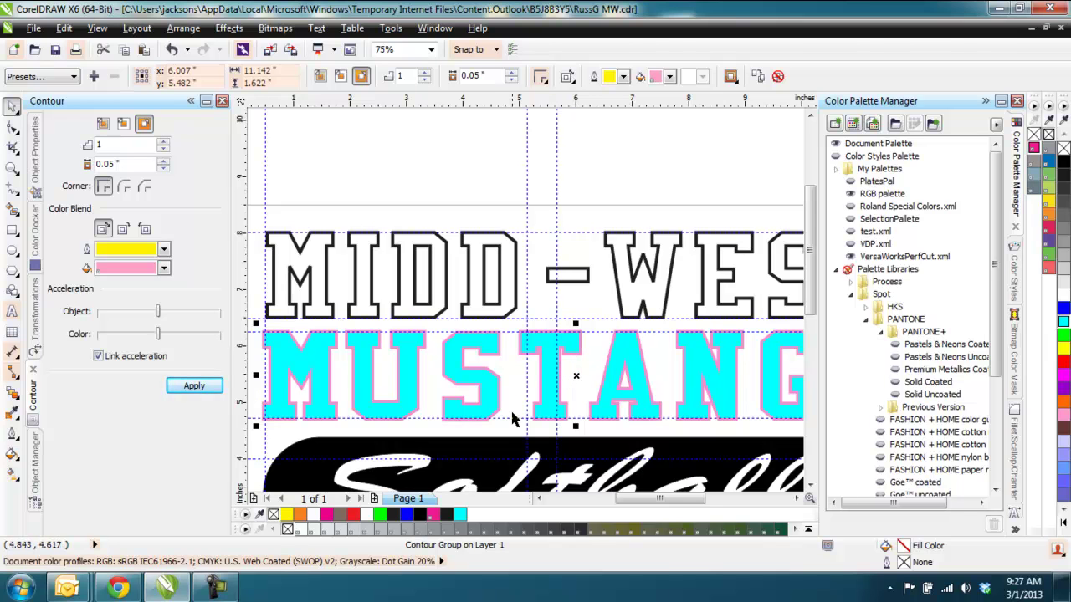
pyautogui.scroll(2, 562, 359)
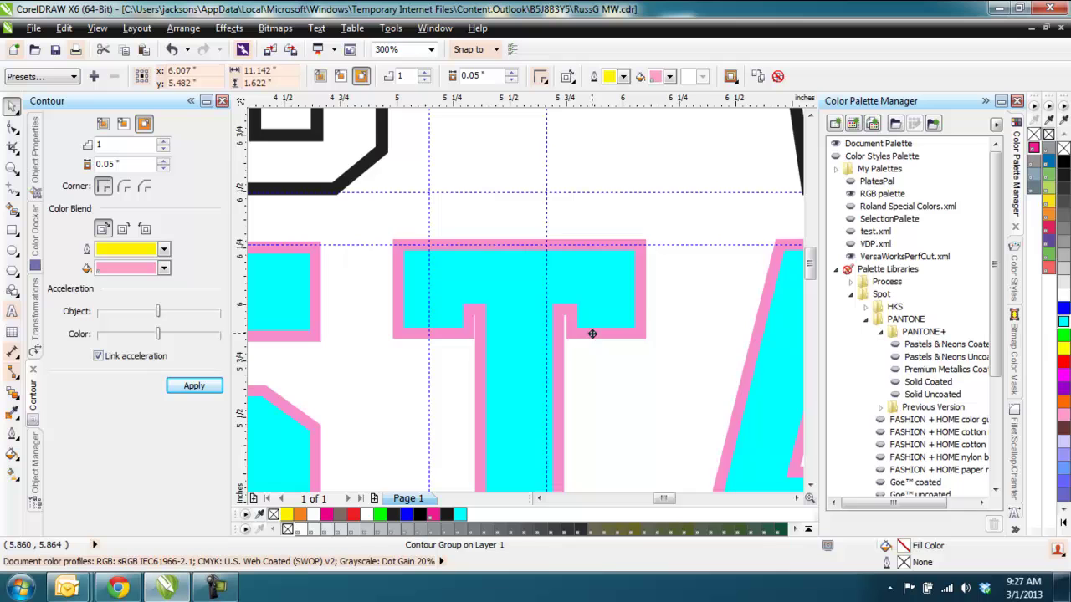
pyautogui.moveTo(593, 332); pyautogui.dragTo(707, 319)
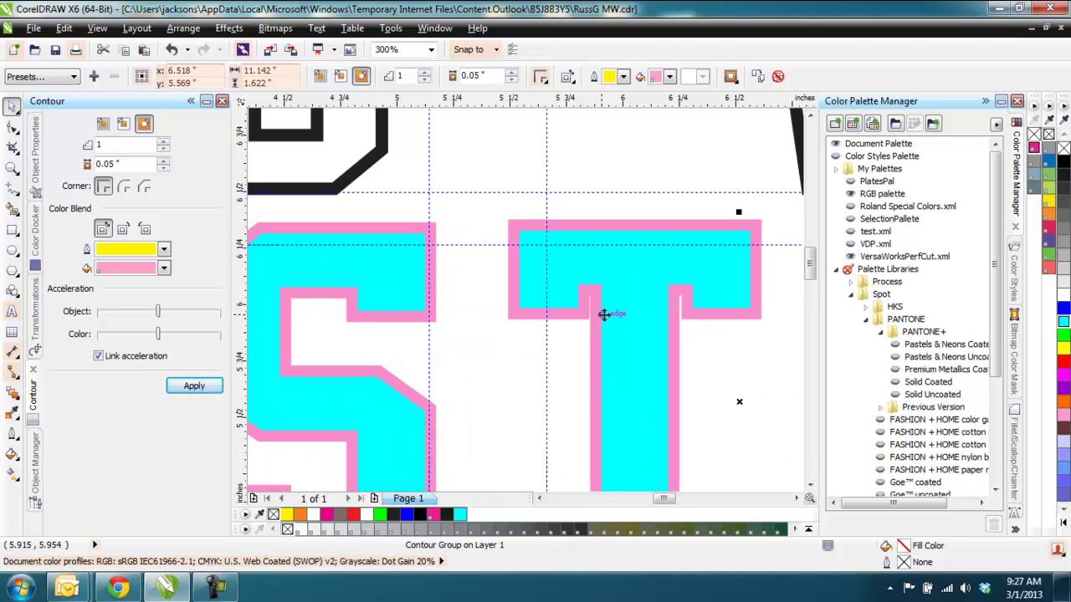
pyautogui.hotkey('ctrl', 'z')
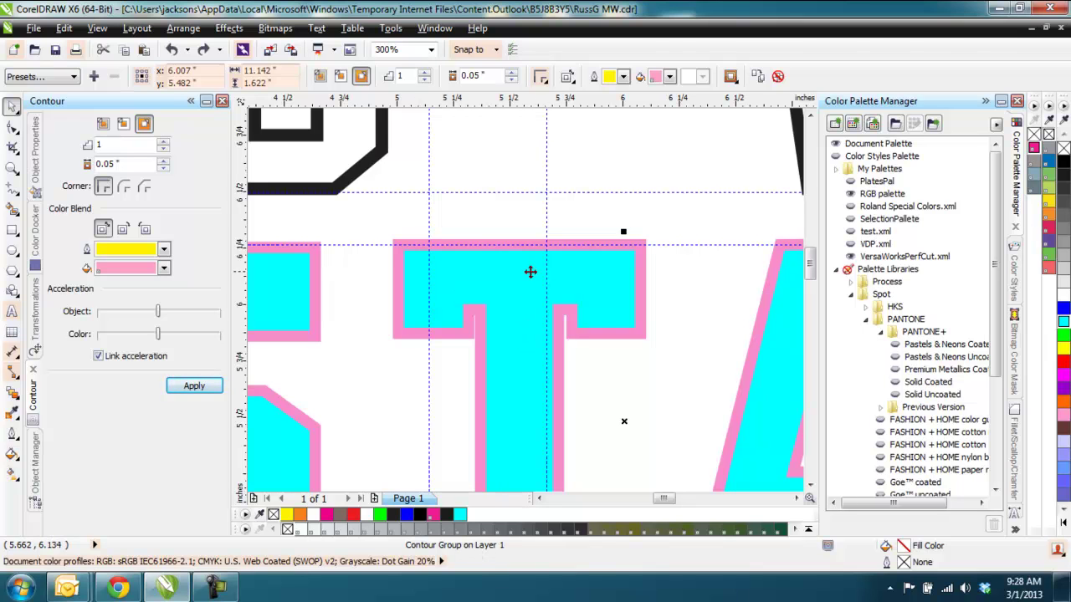
# - Break the contour group apart and select the cyan letters
pyautogui.click(183, 27)
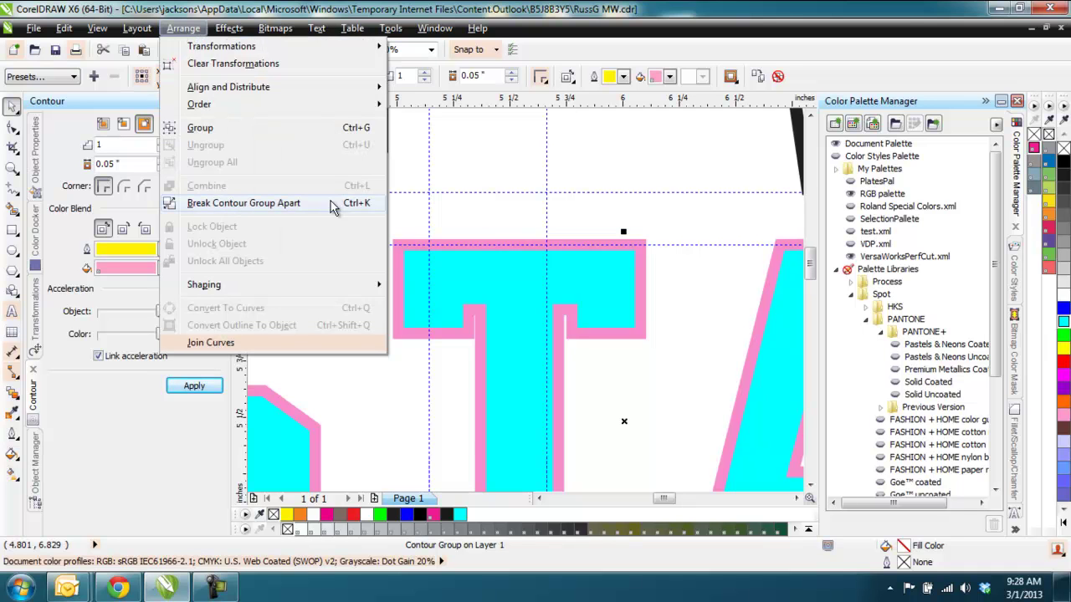
pyautogui.click(356, 210)
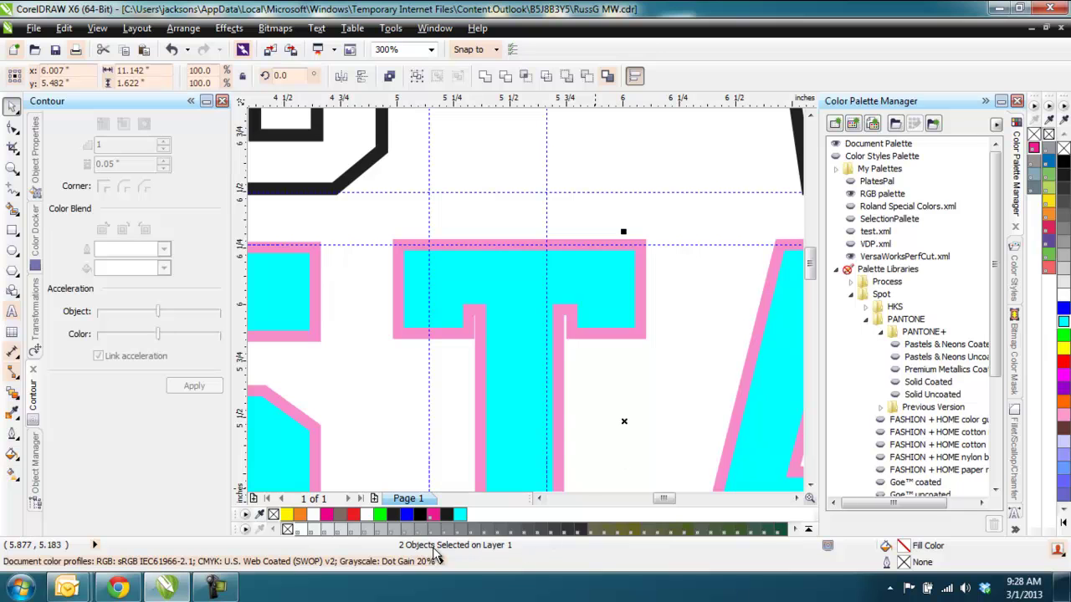
pyautogui.click(710, 291)
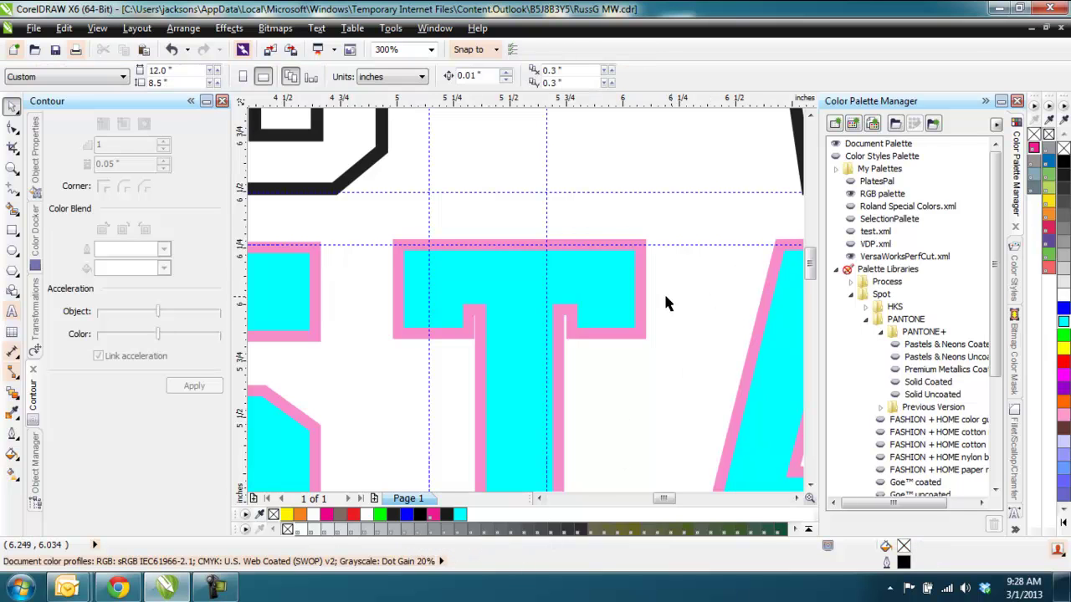
pyautogui.click(584, 295)
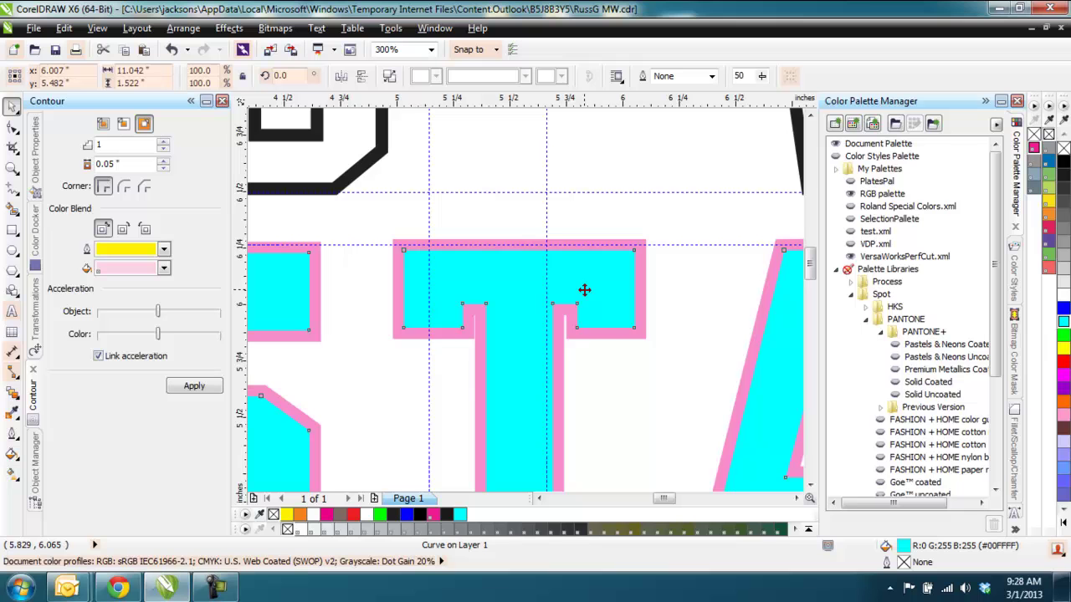
# - Drag the cyan letters and the pink contour separately to confirm they are independent
pyautogui.moveTo(584, 291); pyautogui.dragTo(616, 354)
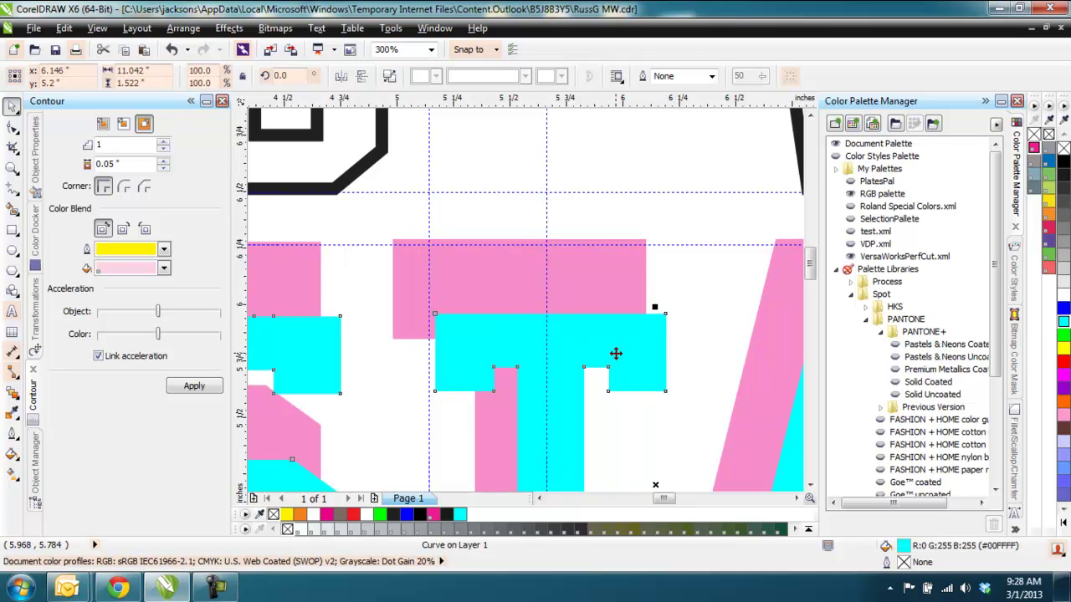
pyautogui.scroll(-1, 645, 299)
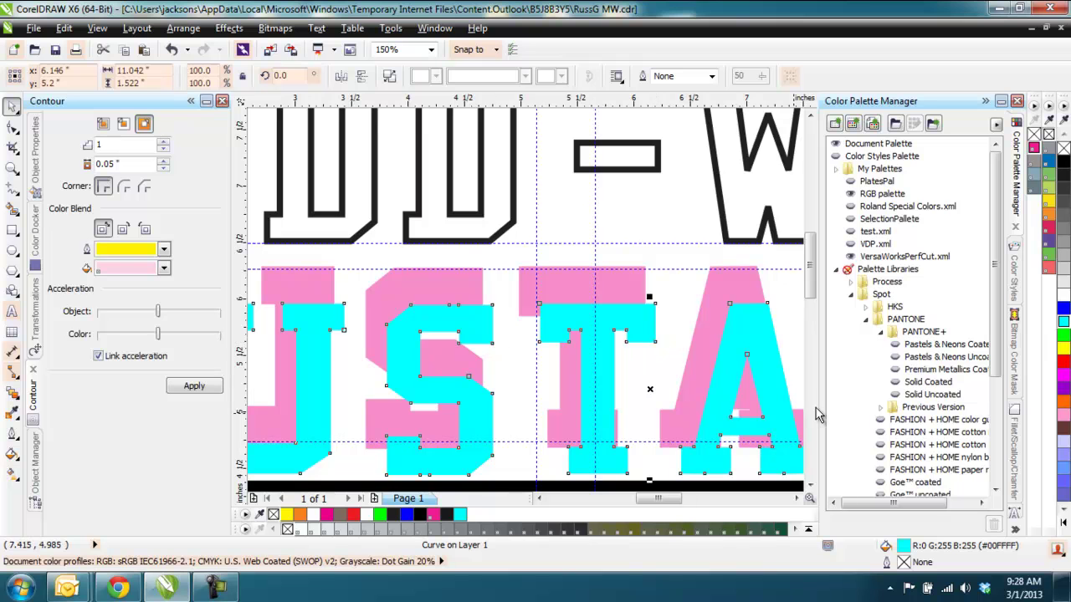
pyautogui.hotkey('ctrl', 'z')
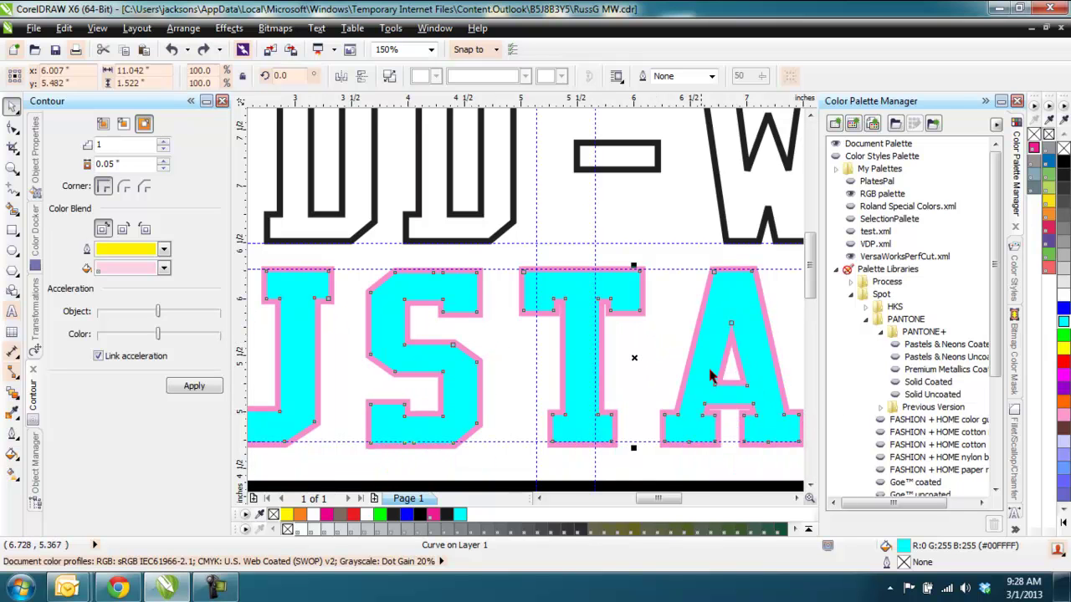
pyautogui.click(655, 337)
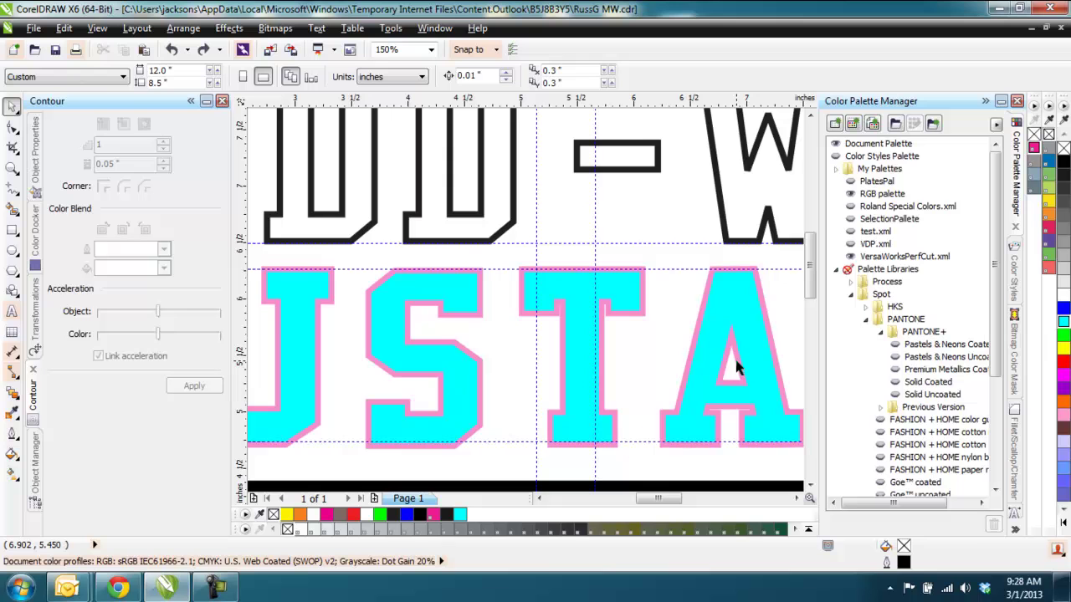
pyautogui.moveTo(737, 365); pyautogui.dragTo(645, 363)
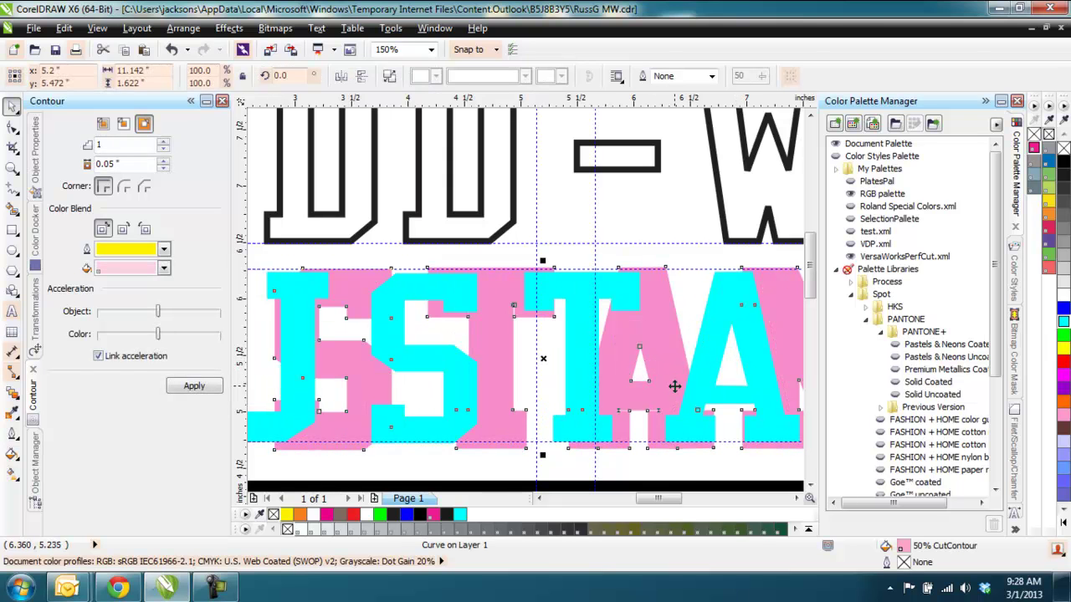
# - Restore the MUSTANGS contour, fill it solid black and give it a 100% CutContour hairline outline
pyautogui.hotkey('ctrl', 'z')
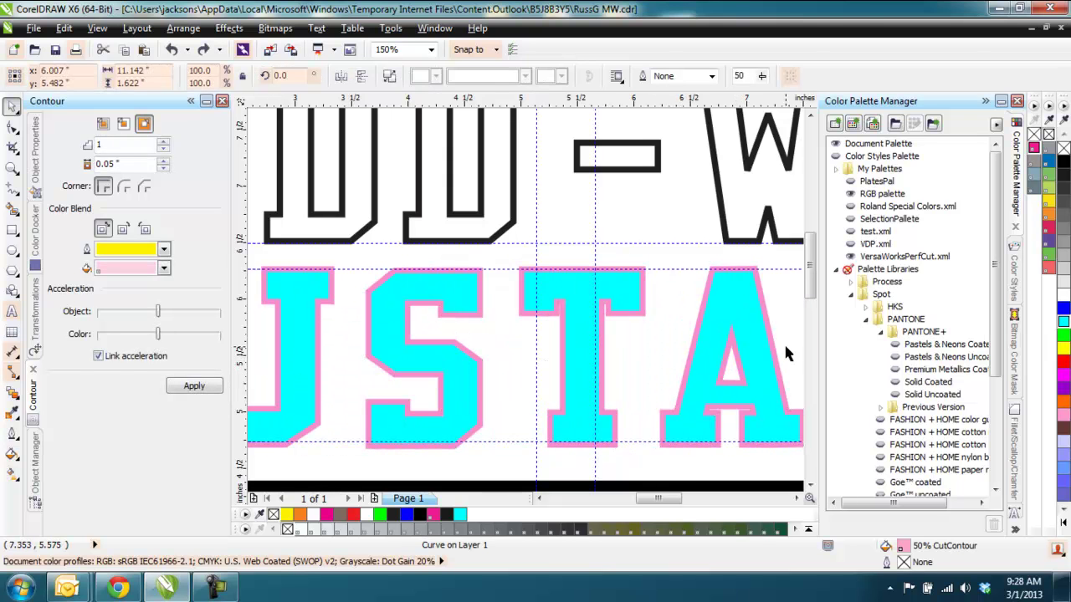
pyautogui.click(783, 342)
pyautogui.click(735, 360)
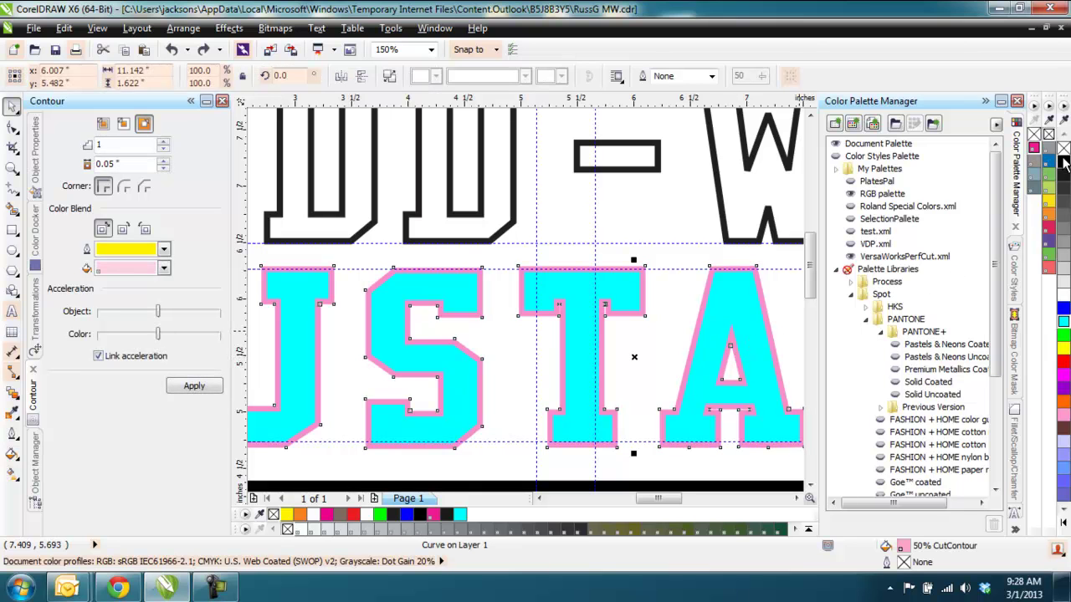
pyautogui.rightClick(1033, 186)
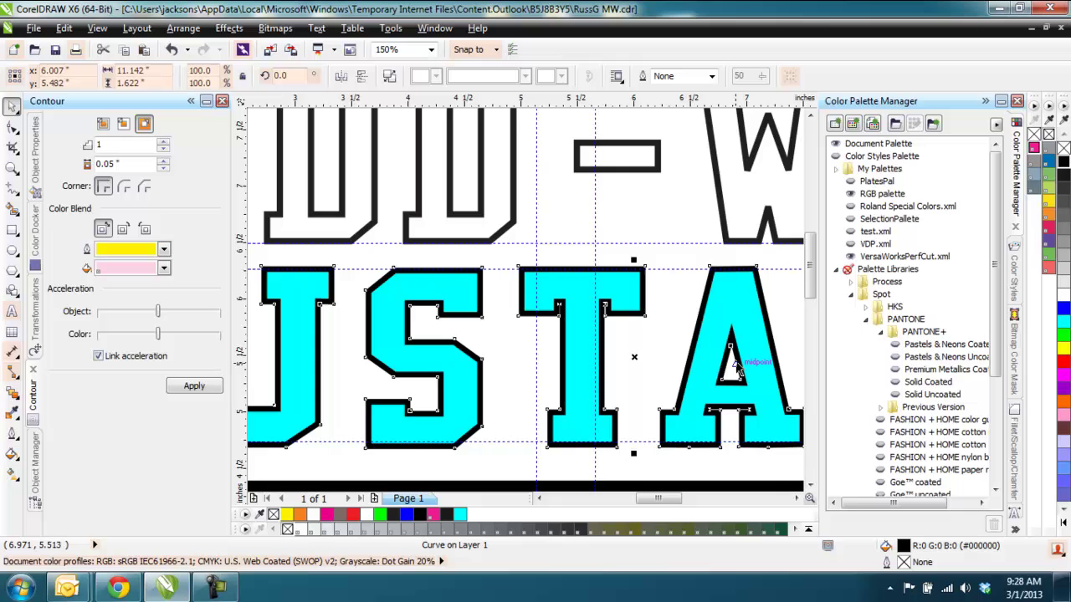
pyautogui.scroll(1, 722, 376)
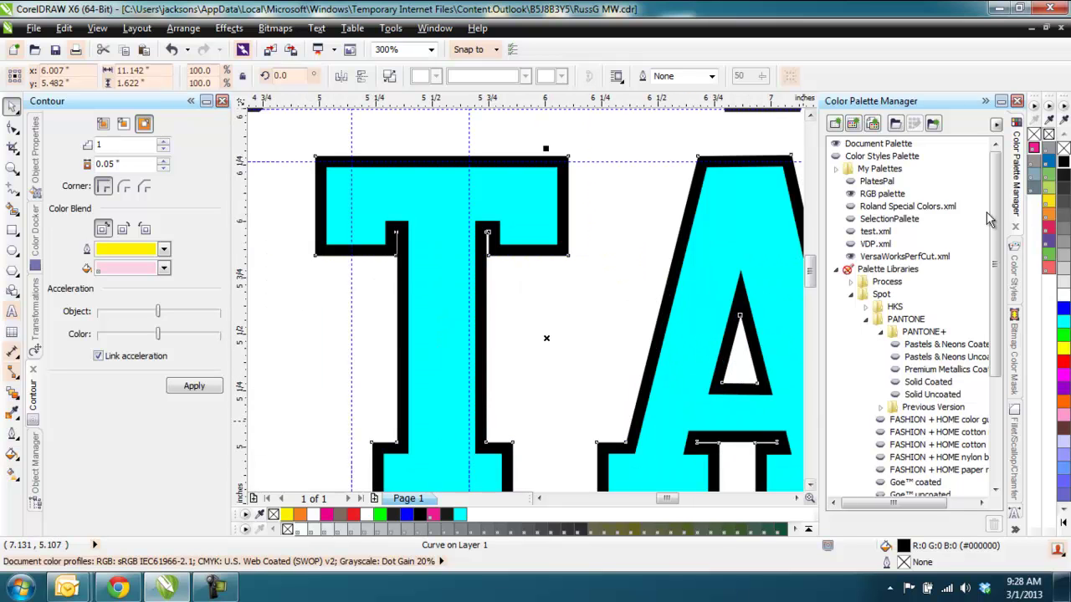
pyautogui.rightClick(1034, 148)
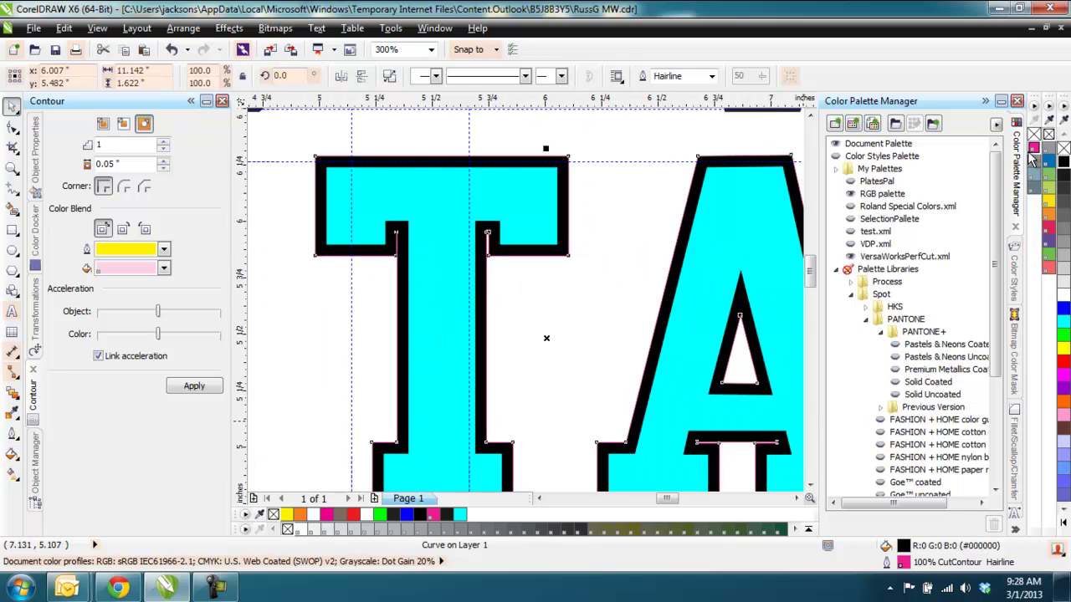
pyautogui.scroll(2, 575, 167)
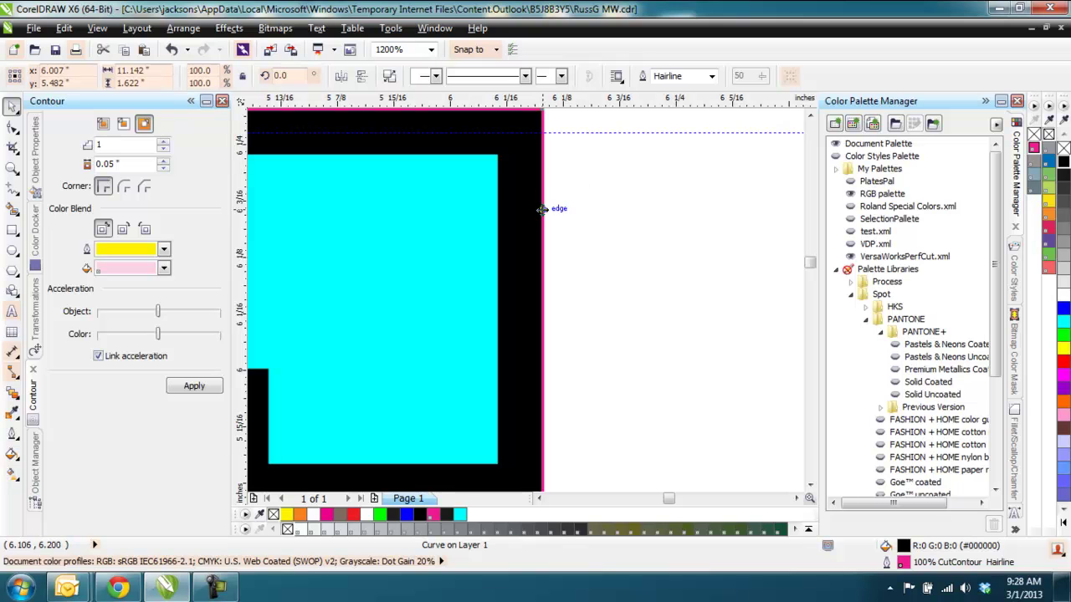
pyautogui.scroll(-3, 548, 217)
pyautogui.scroll(3, 661, 337)
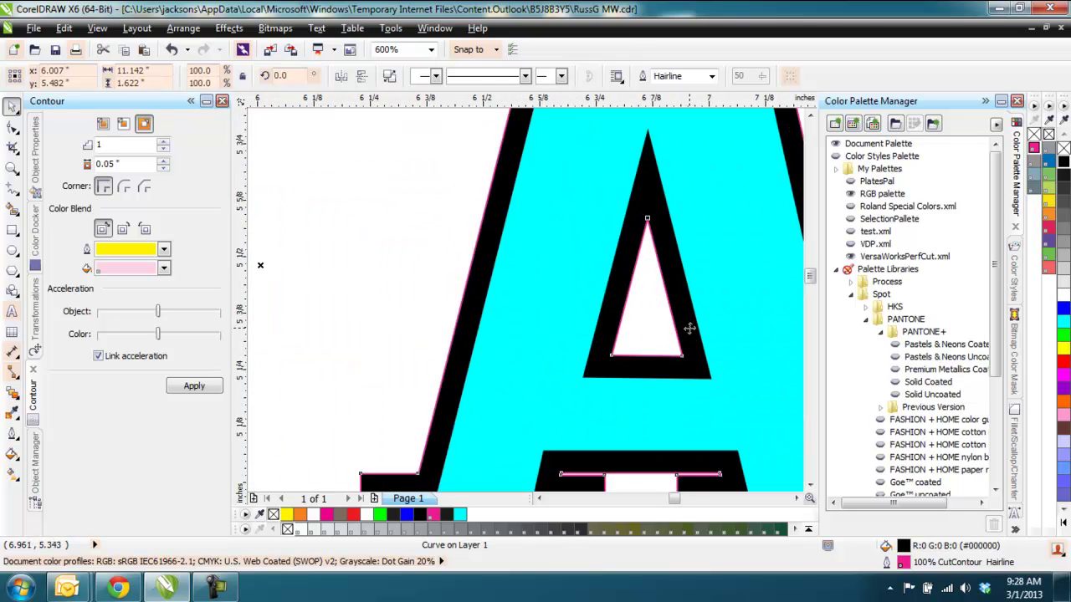
pyautogui.scroll(-3, 633, 249)
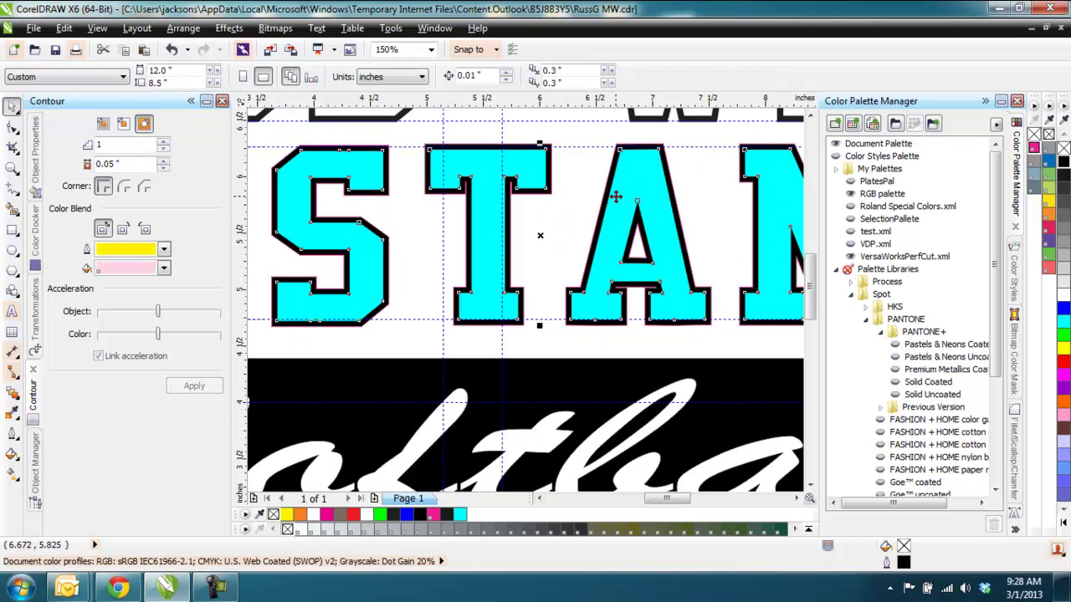
# - Recolor the MUSTANGS letter curves from cyan to white, then zoom to fit all objects
pyautogui.click(643, 200)
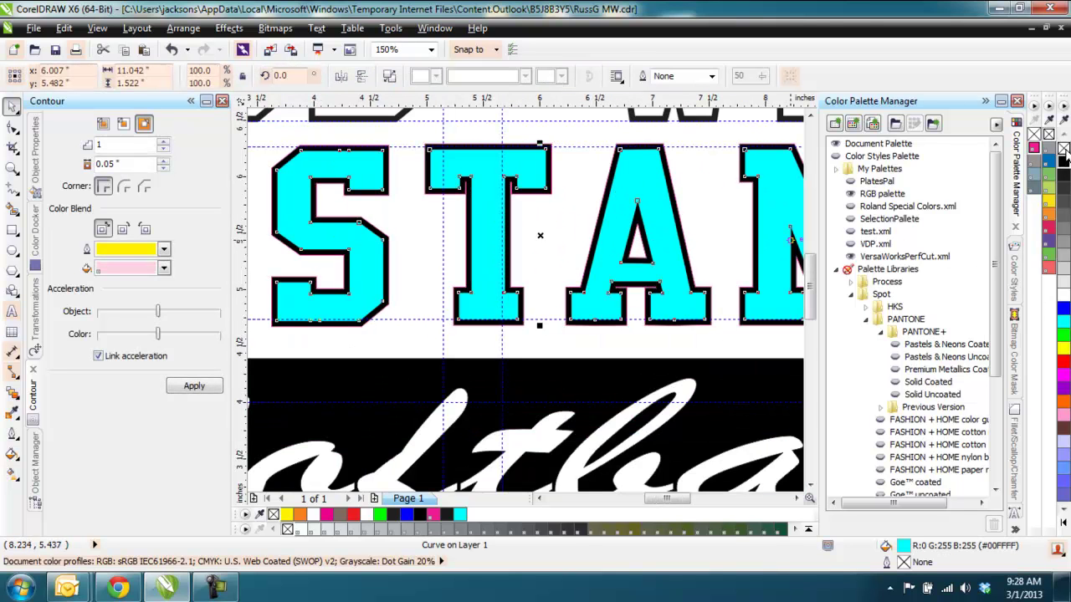
pyautogui.click(1063, 297)
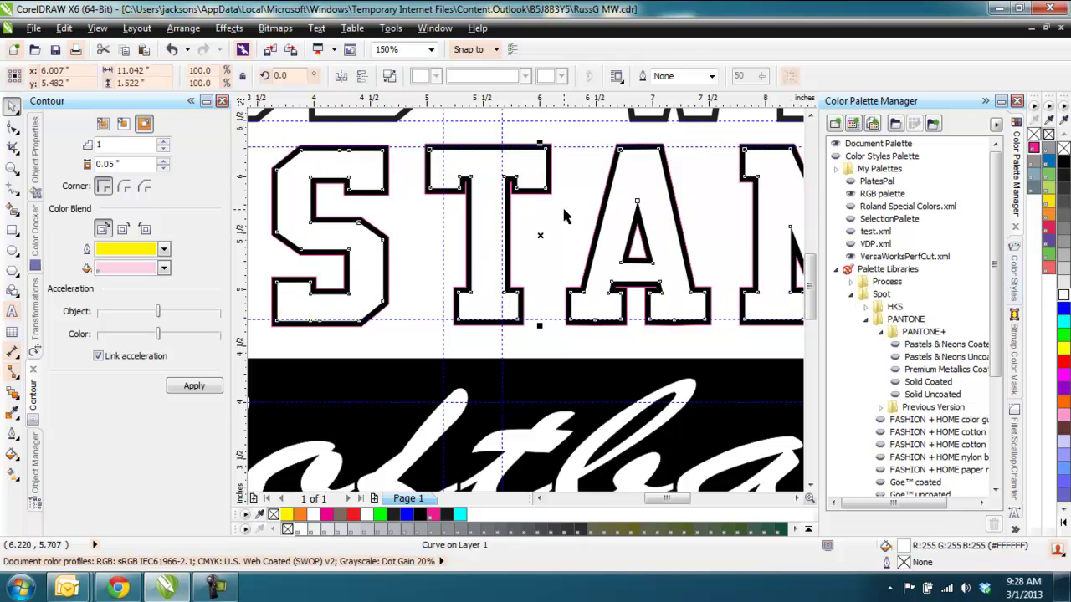
pyautogui.click(562, 204)
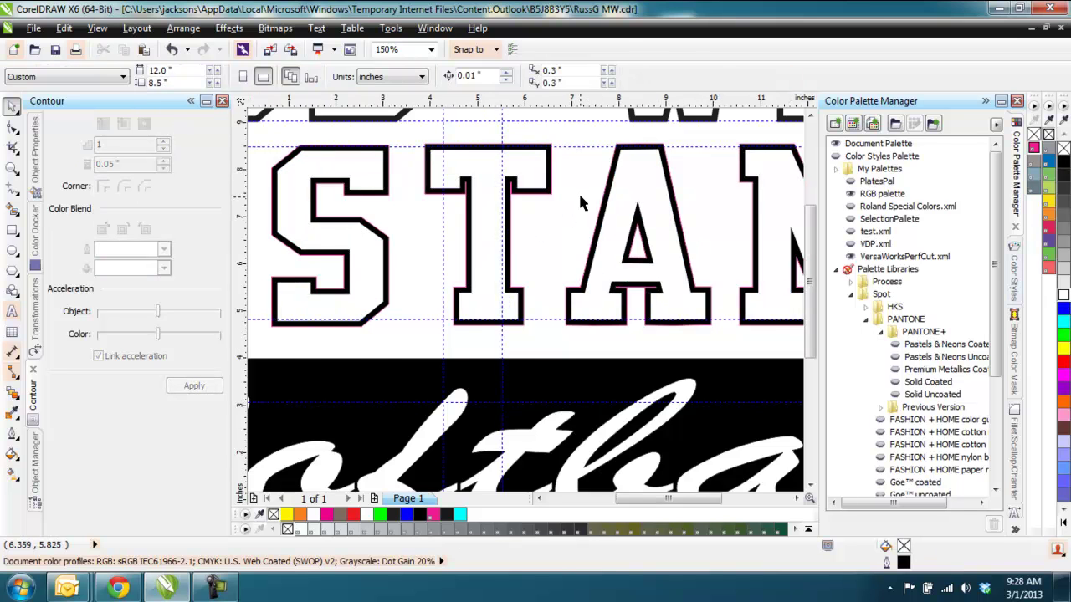
pyautogui.press('F4')
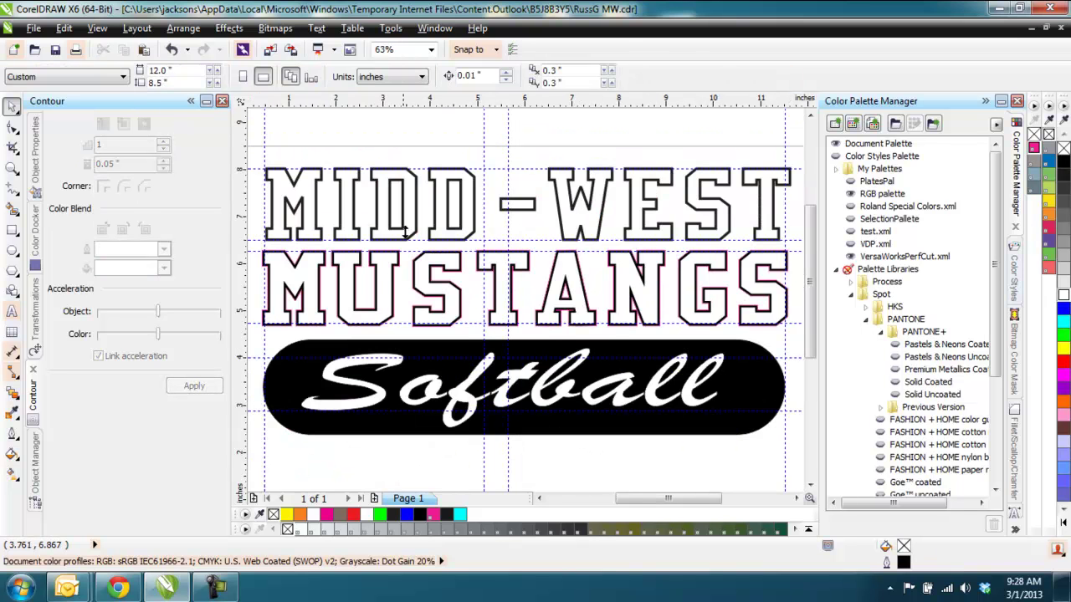
# - Refill the MIDD-WEST letter curves with RGB black #000000 instead of CMYK black
pyautogui.click(475, 228)
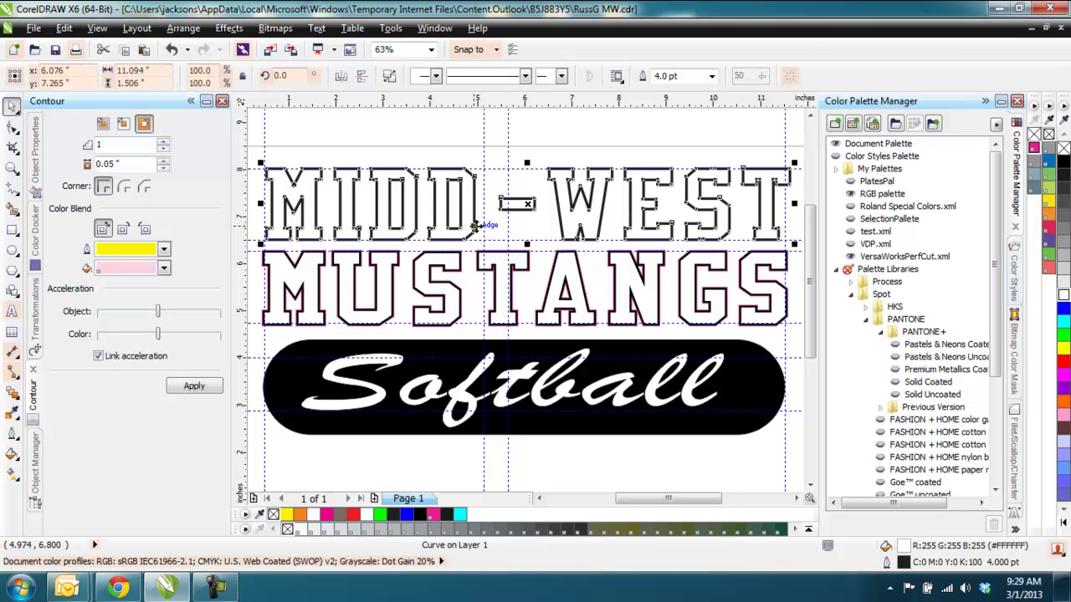
pyautogui.click(446, 191)
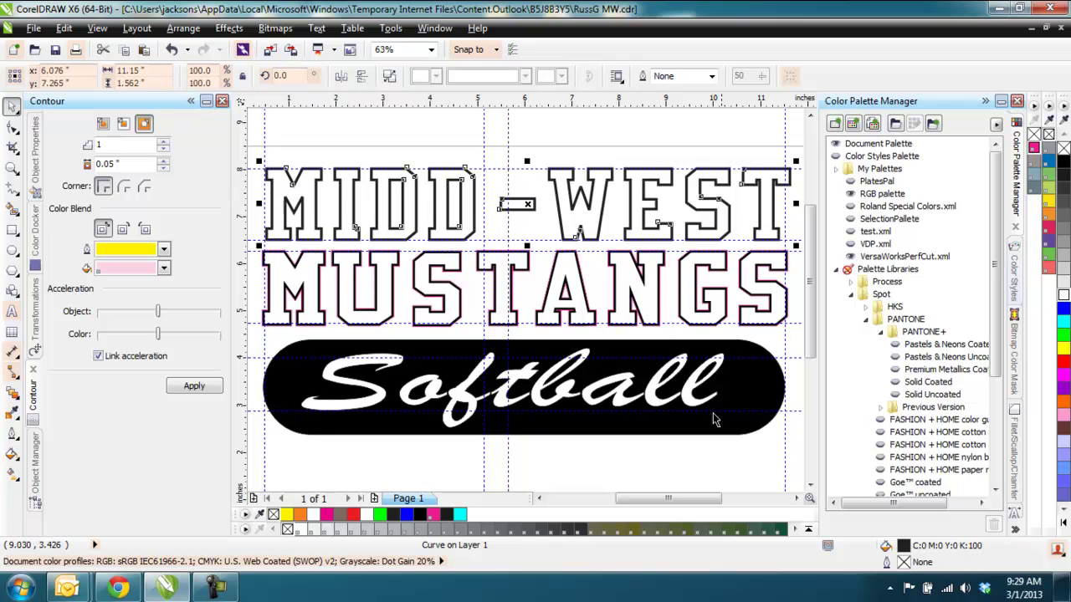
pyautogui.click(1063, 162)
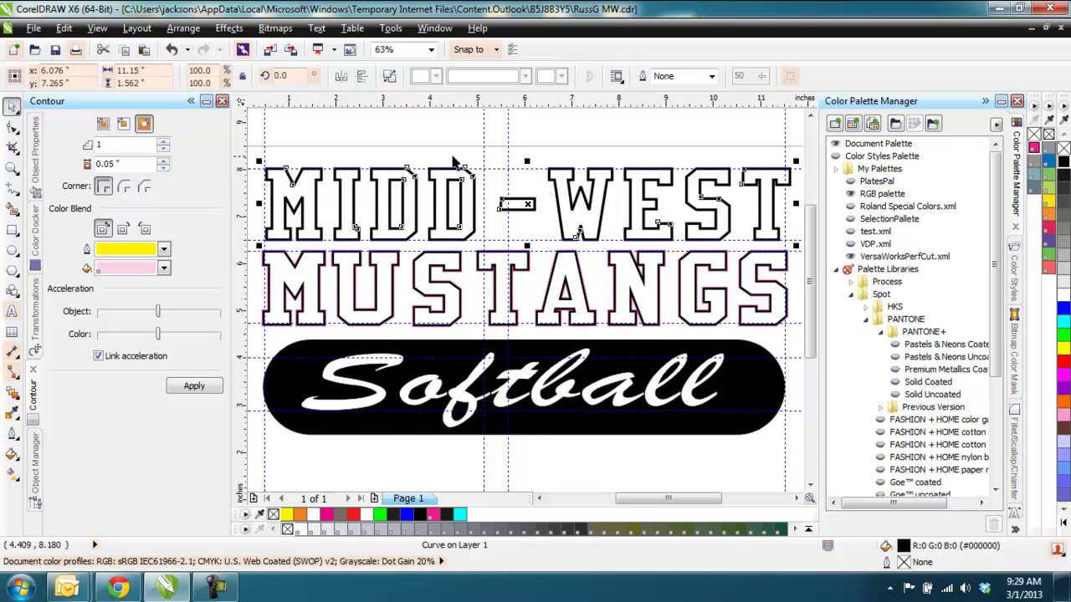
pyautogui.scroll(3, 456, 167)
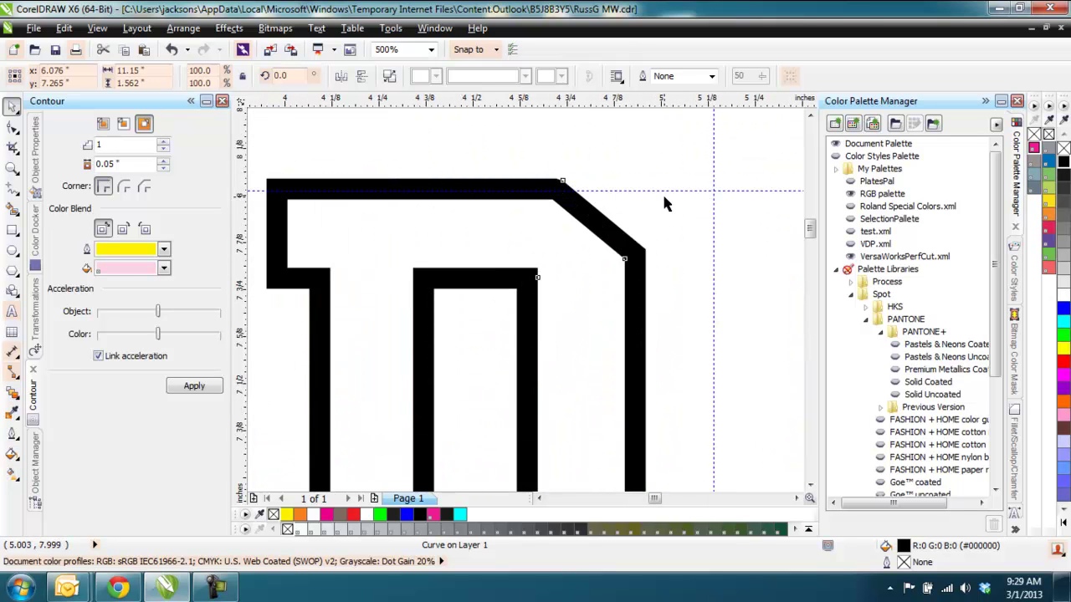
pyautogui.scroll(-3, 667, 197)
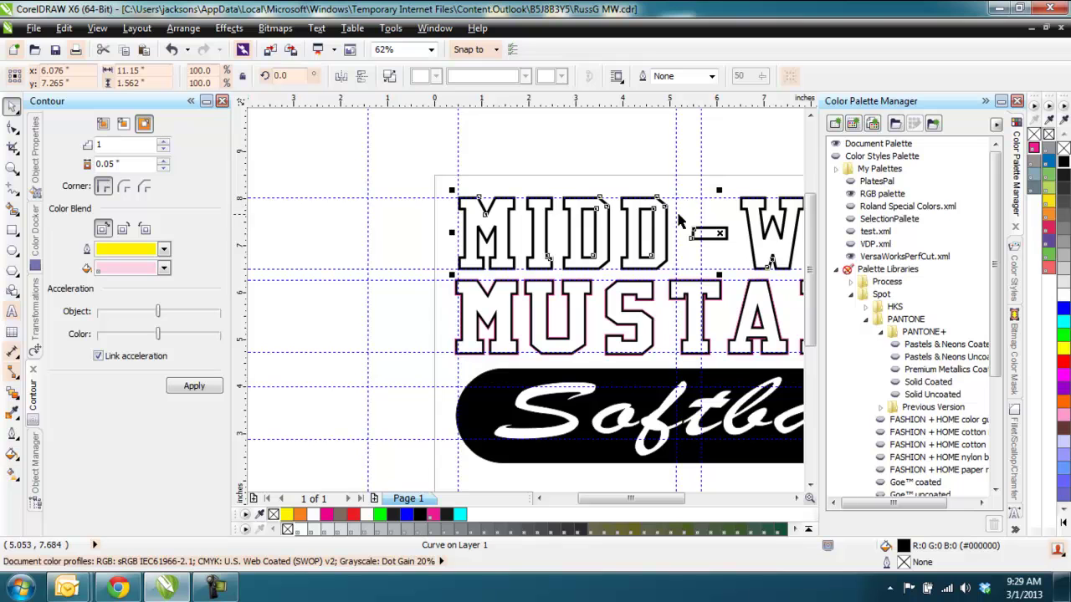
pyautogui.click(644, 126)
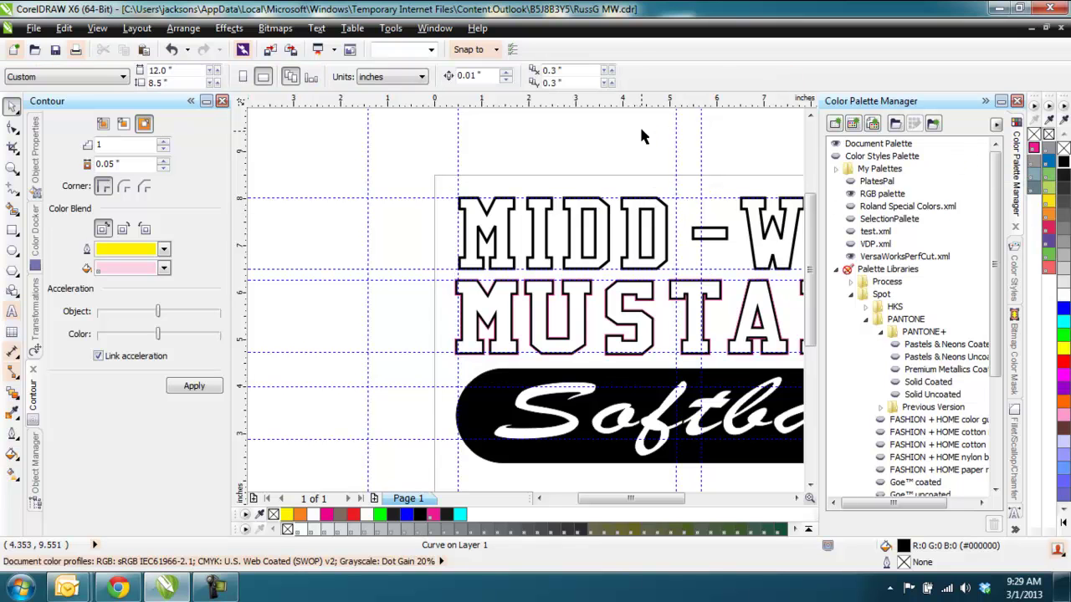
# - Assign the CutContour hairline outline to the black MIDD-WEST lettering curve and check the D letter
pyautogui.scroll(3, 667, 205)
pyautogui.click(644, 219)
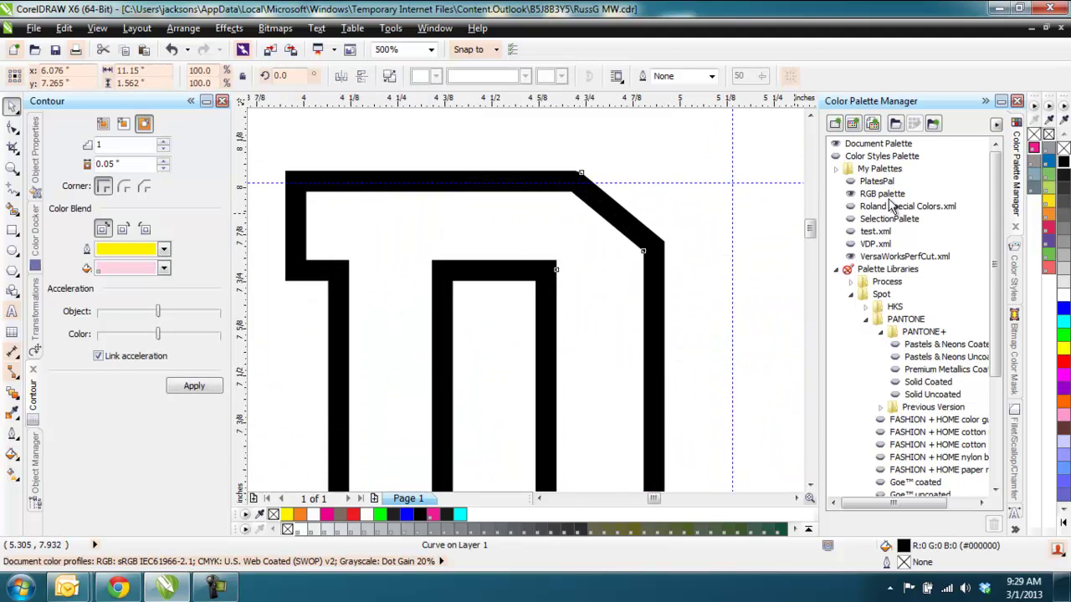
pyautogui.rightClick(1034, 147)
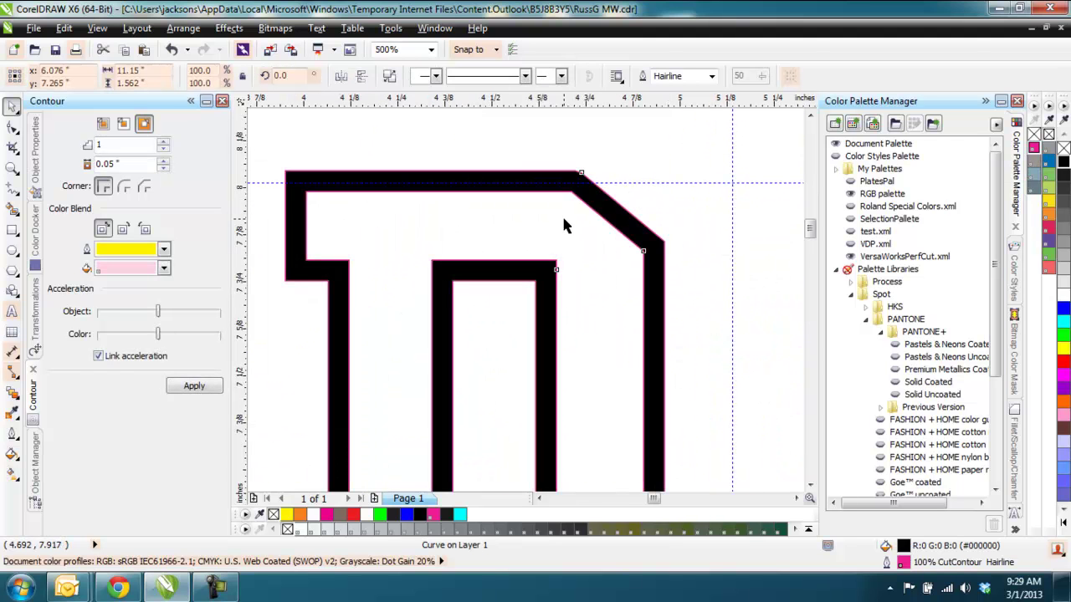
pyautogui.scroll(3, 604, 201)
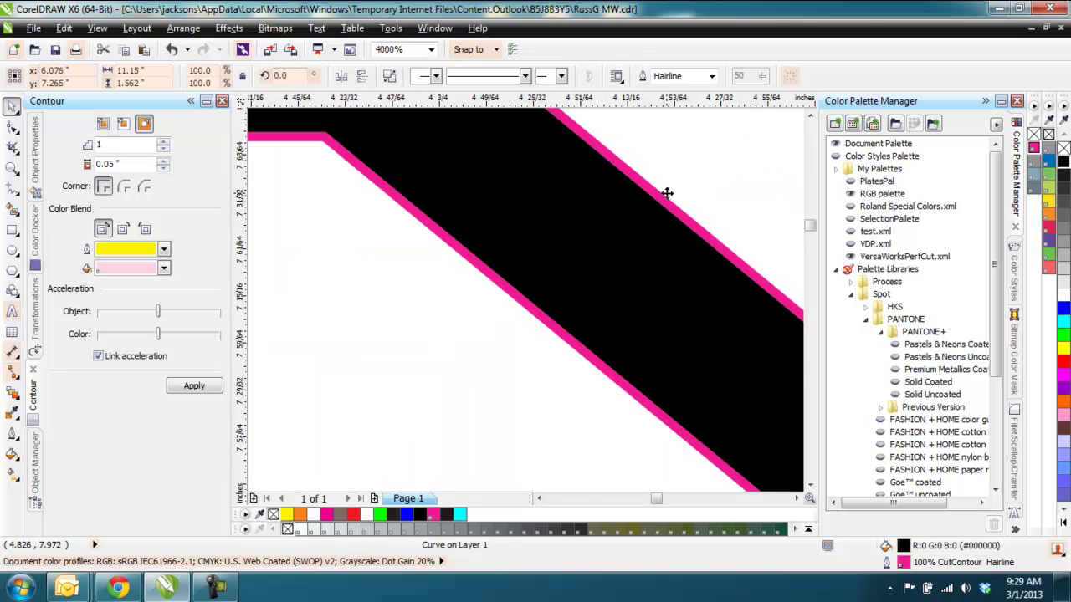
pyautogui.scroll(-4, 666, 193)
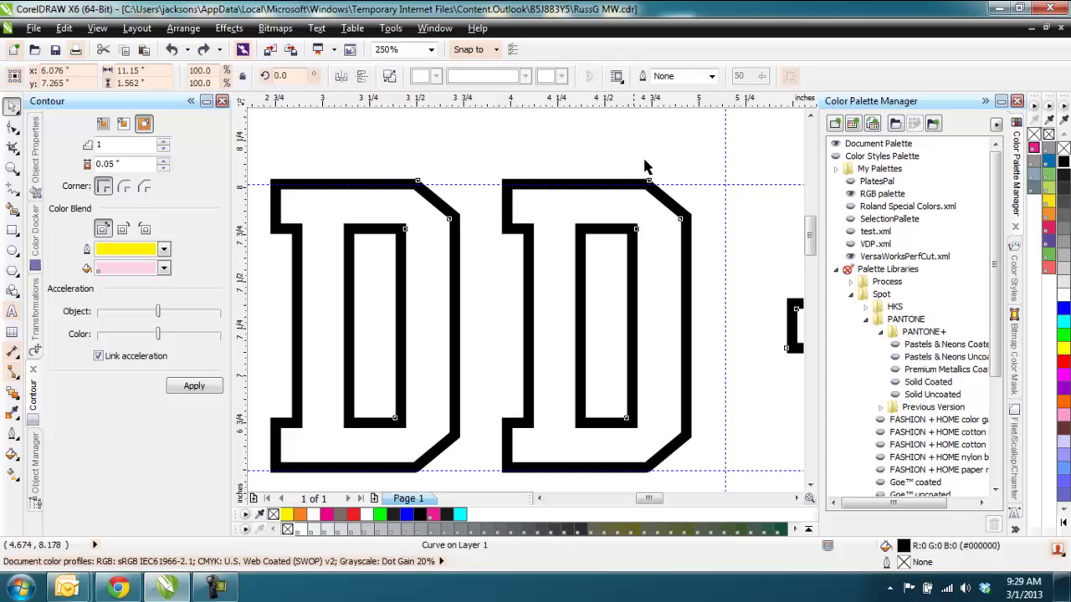
pyautogui.click(630, 146)
pyautogui.click(661, 193)
pyautogui.scroll(-4, 646, 193)
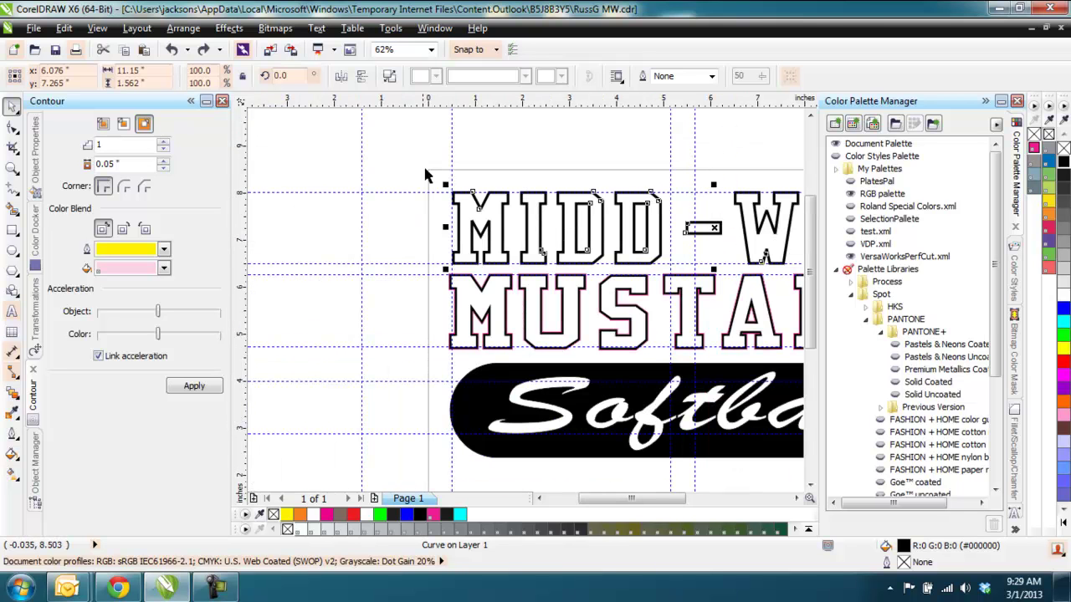
# - Marquee-select both MIDD-WEST lettering objects and combine them into a single CutContour-outlined curve
pyautogui.moveTo(418, 156)
pyautogui.mouseDown()
pyautogui.moveTo(855, 268)
pyautogui.moveTo(763, 276)
pyautogui.mouseUp()
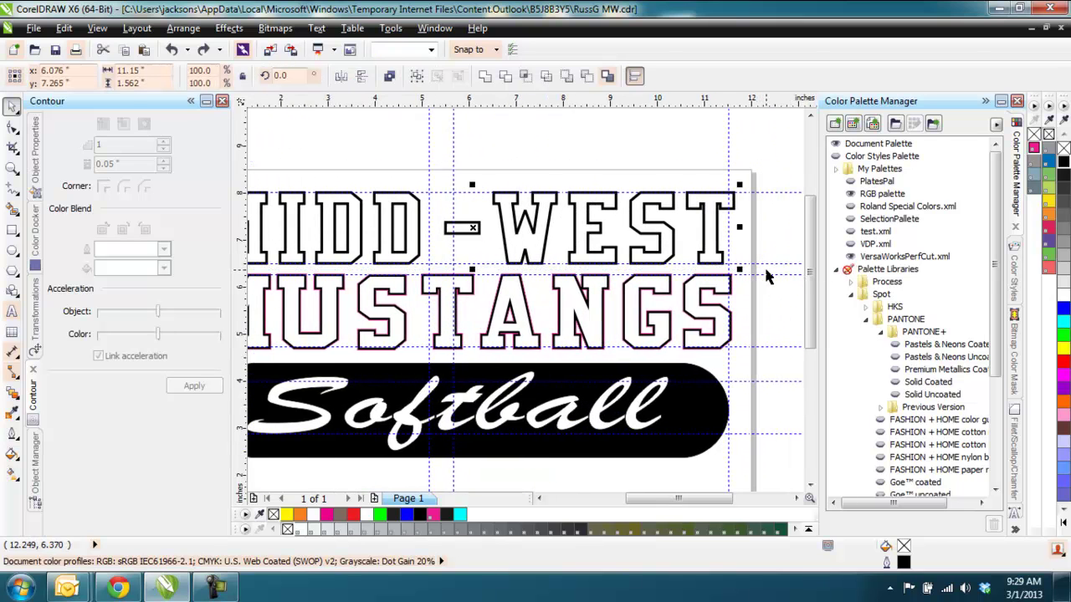
pyautogui.click(609, 77)
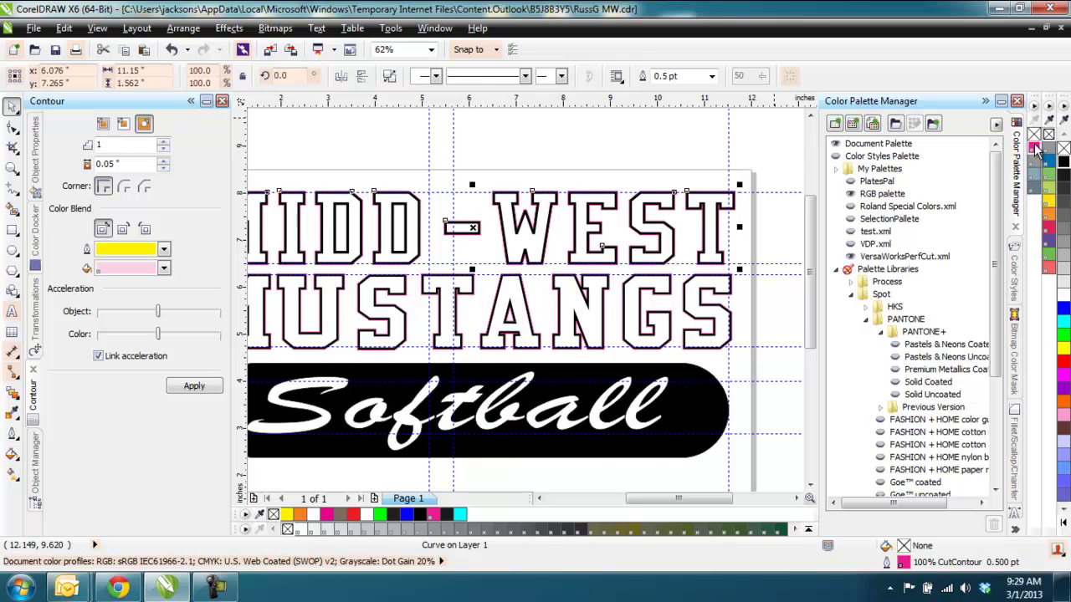
pyautogui.scroll(5, 585, 219)
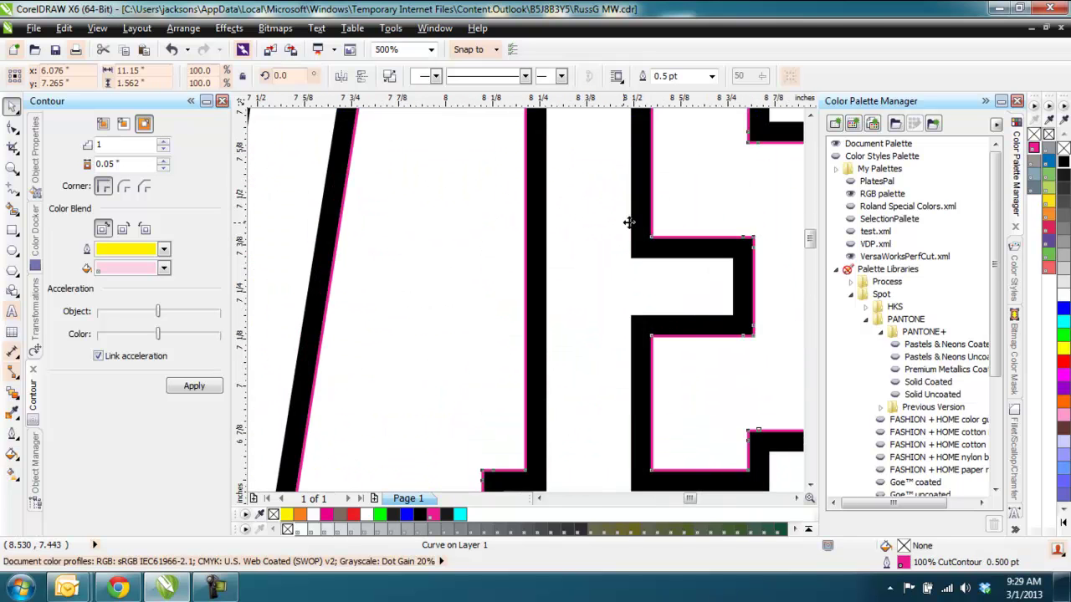
pyautogui.scroll(-5, 629, 237)
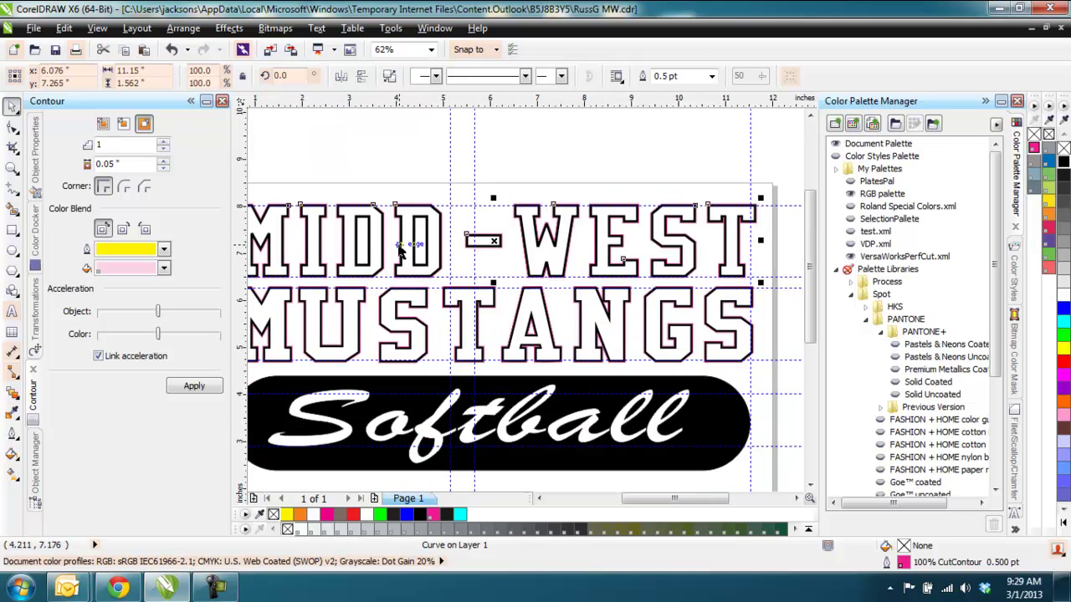
# - Use Smart Fill to create unfilled 0.5 pt CutContour shapes inside both D counters
pyautogui.click(14, 215)
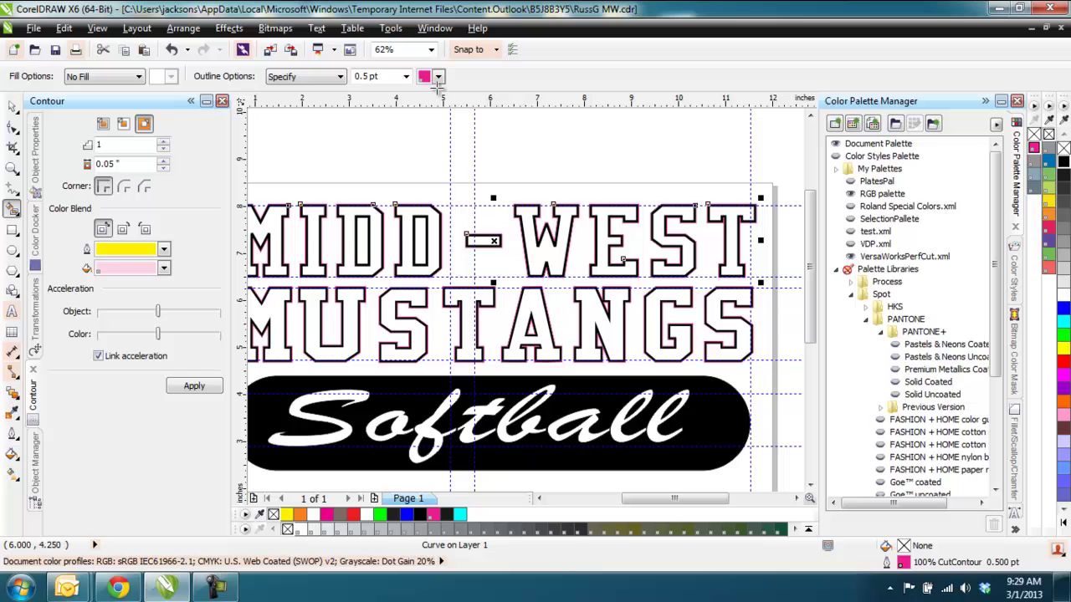
pyautogui.click(419, 225)
pyautogui.click(360, 239)
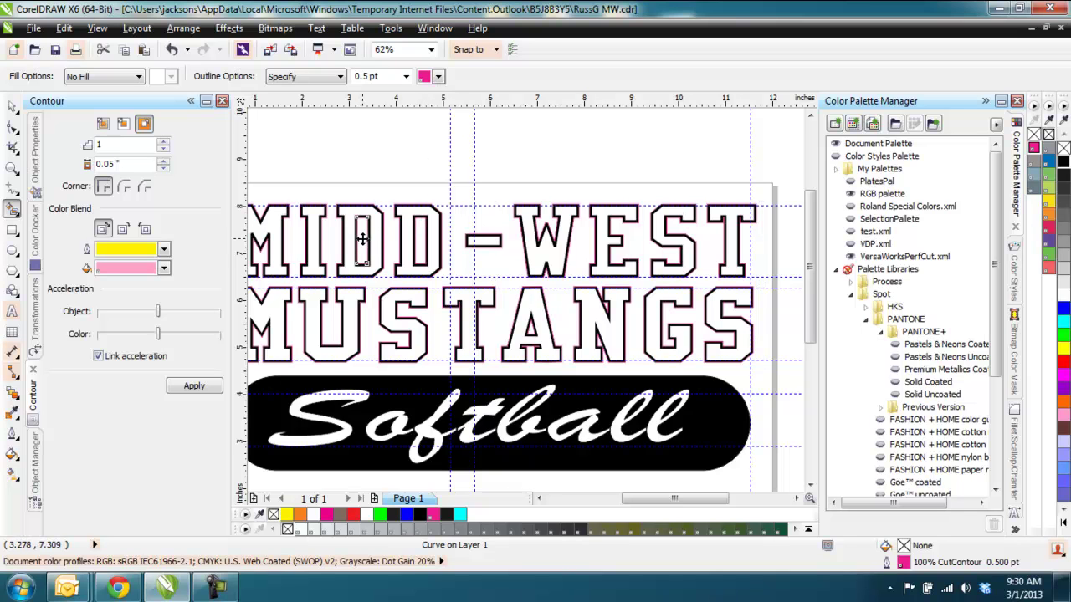
pyautogui.press('space')
# - Set the white Softball script curve's outline to none with the X swatch
pyautogui.click(382, 159)
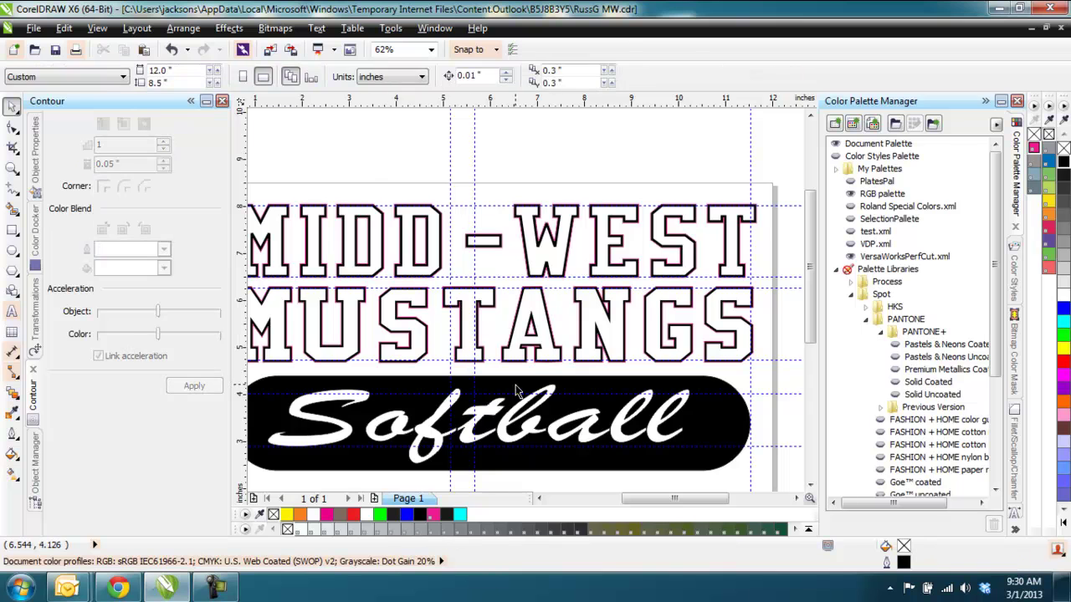
pyautogui.moveTo(515, 387); pyautogui.dragTo(524, 348)
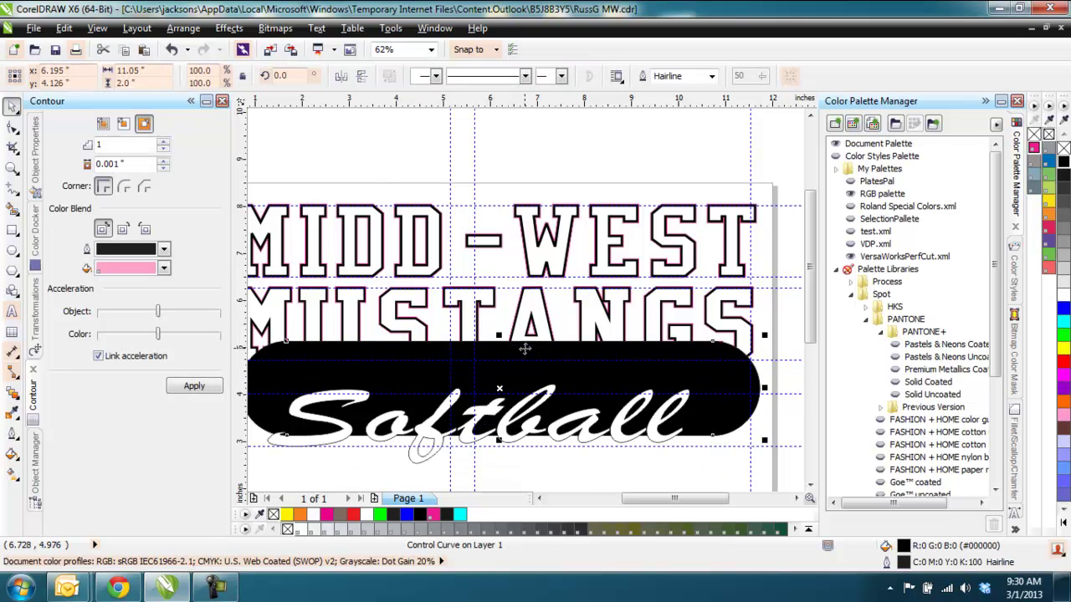
pyautogui.press('Escape')
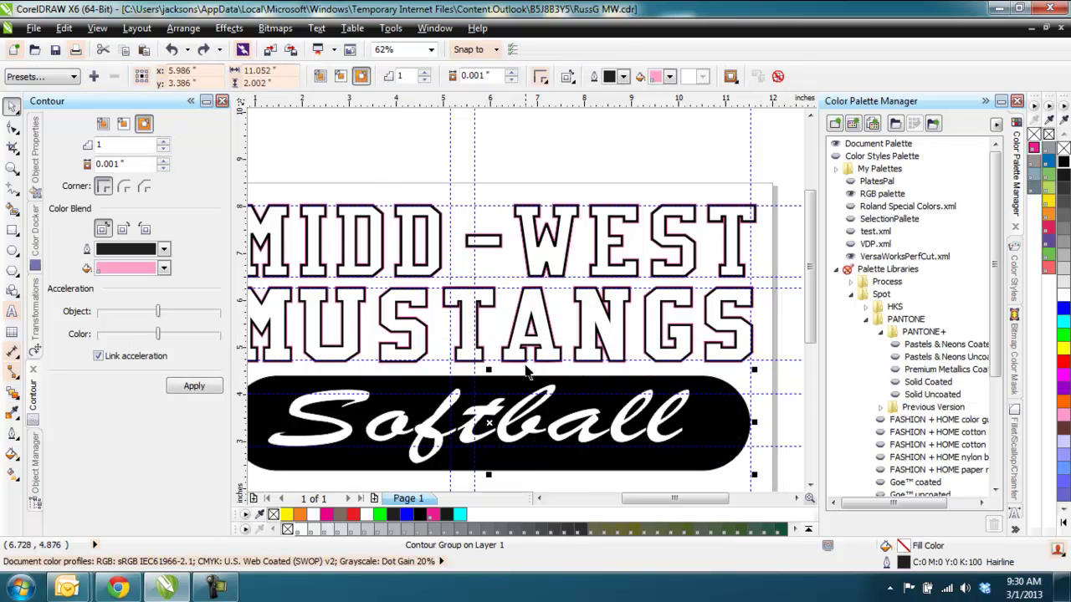
pyautogui.click(623, 412)
pyautogui.scroll(4, 616, 435)
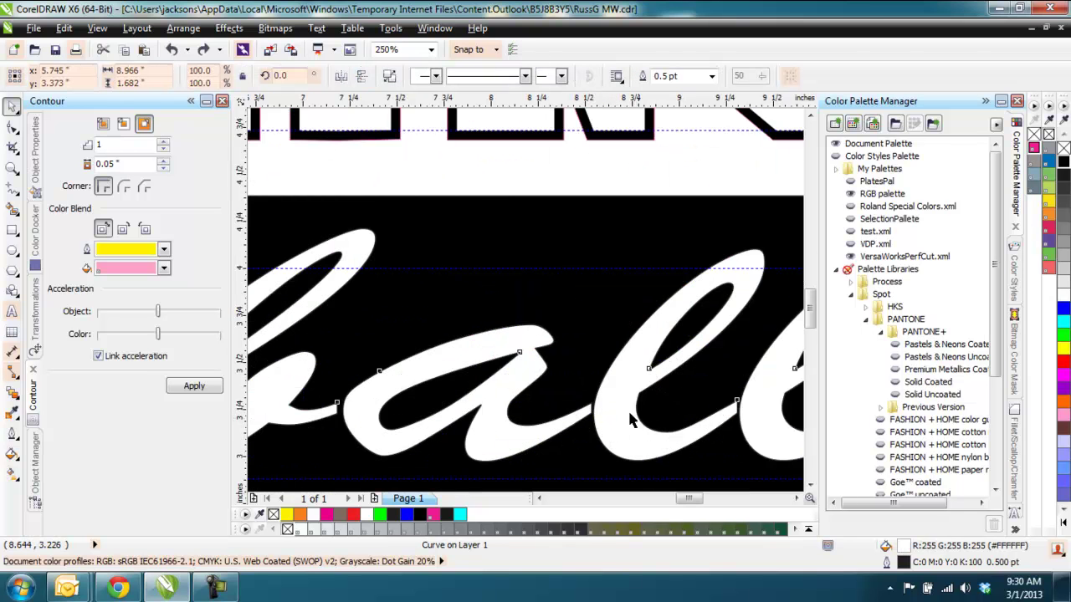
pyautogui.rightClick(1034, 135)
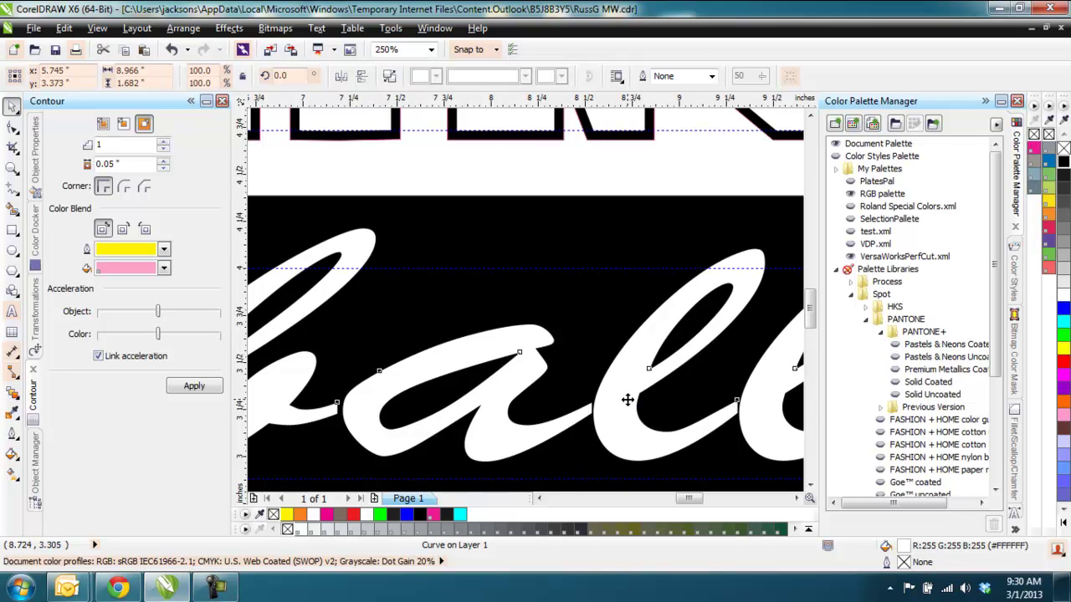
pyautogui.scroll(-2, 628, 398)
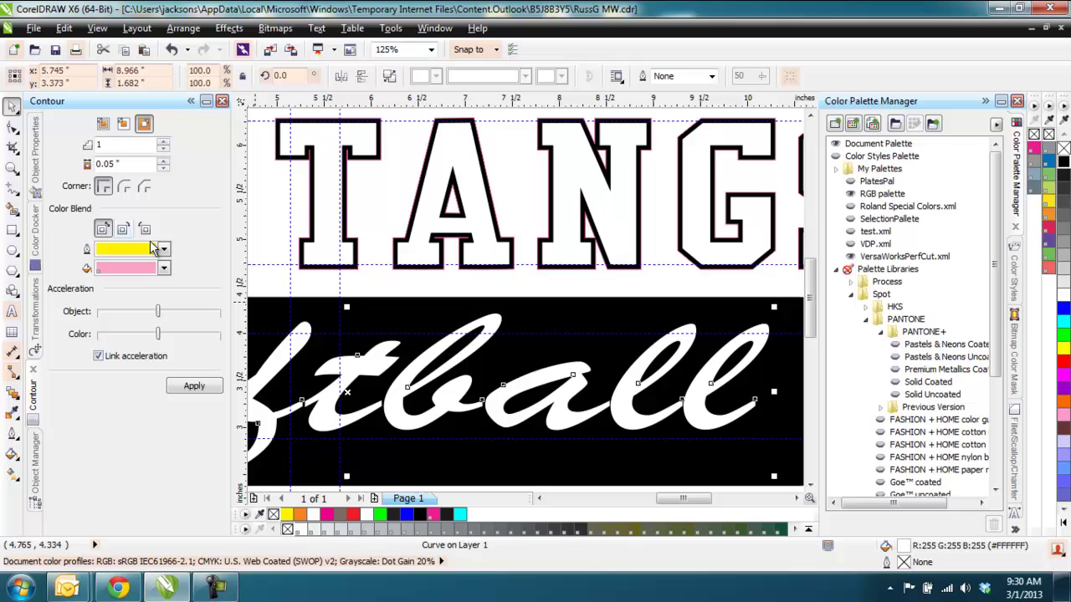
# - Inspect the Softball lettering's 296 nodes with the Shape tool, then return to the Pick tool
pyautogui.click(13, 127)
pyautogui.scroll(-1, 582, 477)
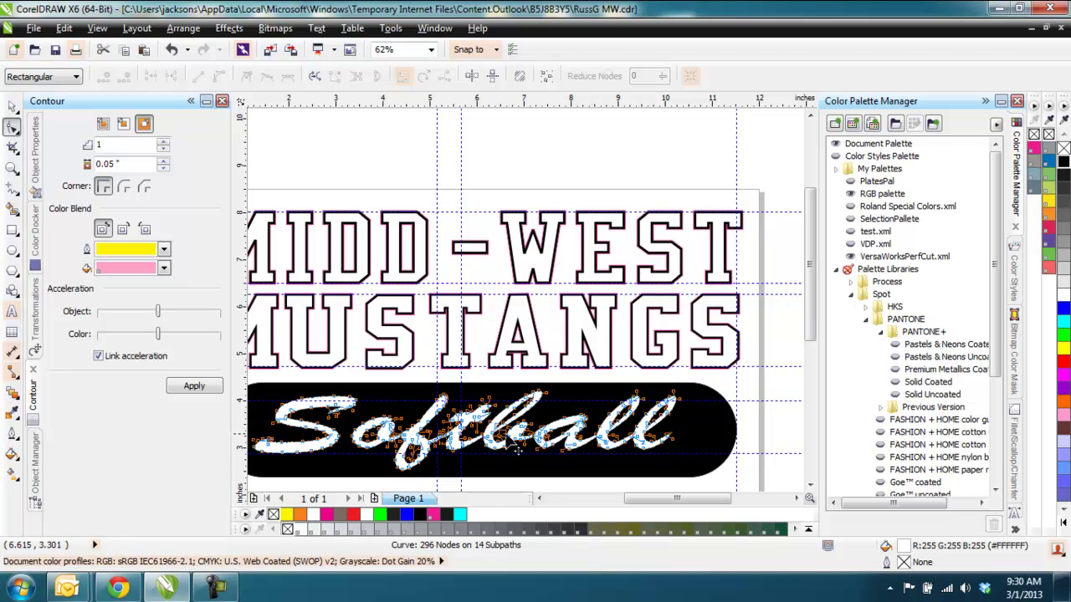
pyautogui.scroll(2, 481, 443)
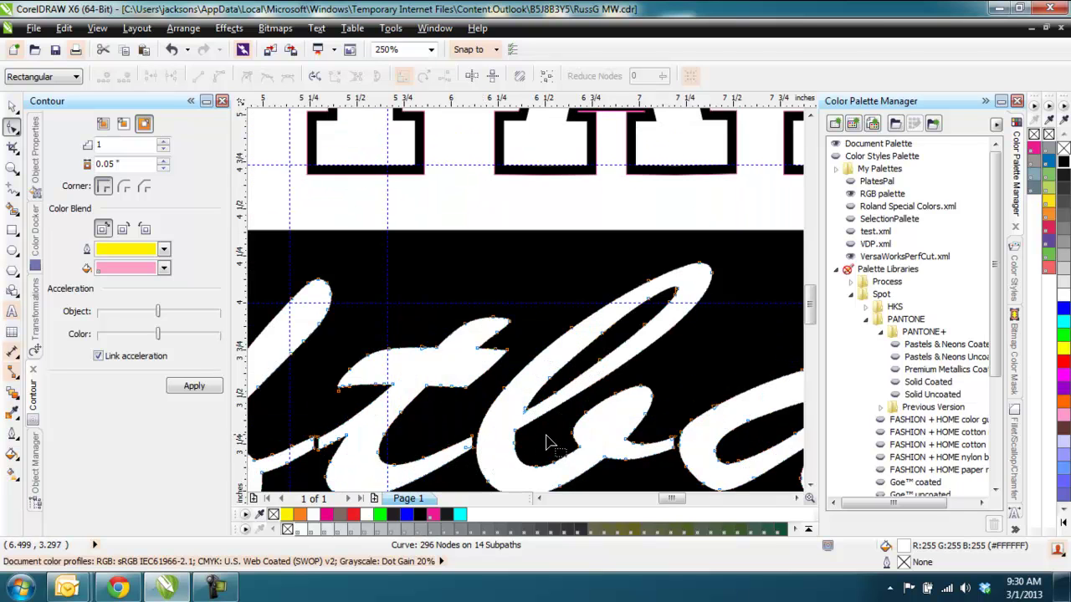
pyautogui.scroll(-2, 548, 443)
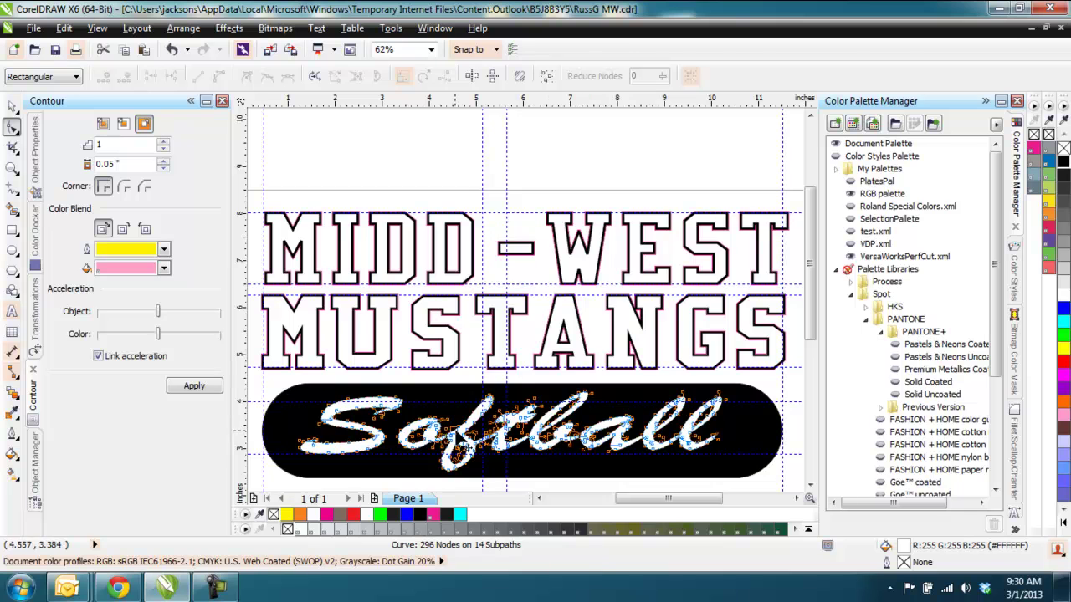
pyautogui.click(13, 106)
# - Clear the outline from the Softball badge's contour group
pyautogui.click(370, 176)
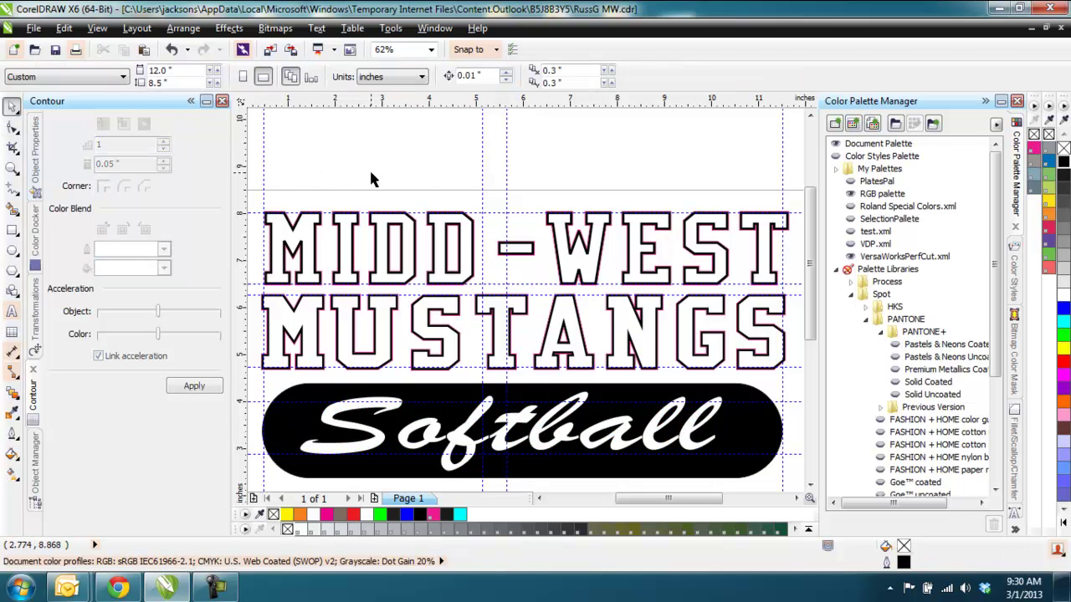
pyautogui.click(289, 426)
pyautogui.moveTo(290, 427); pyautogui.dragTo(363, 187)
pyautogui.press('Escape')
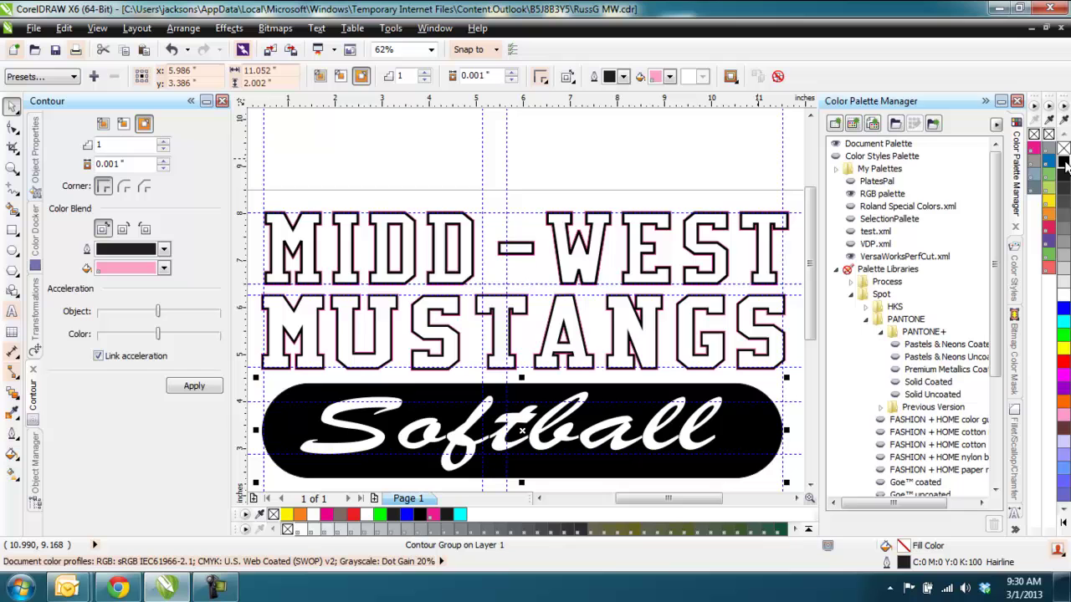
pyautogui.rightClick(1065, 167)
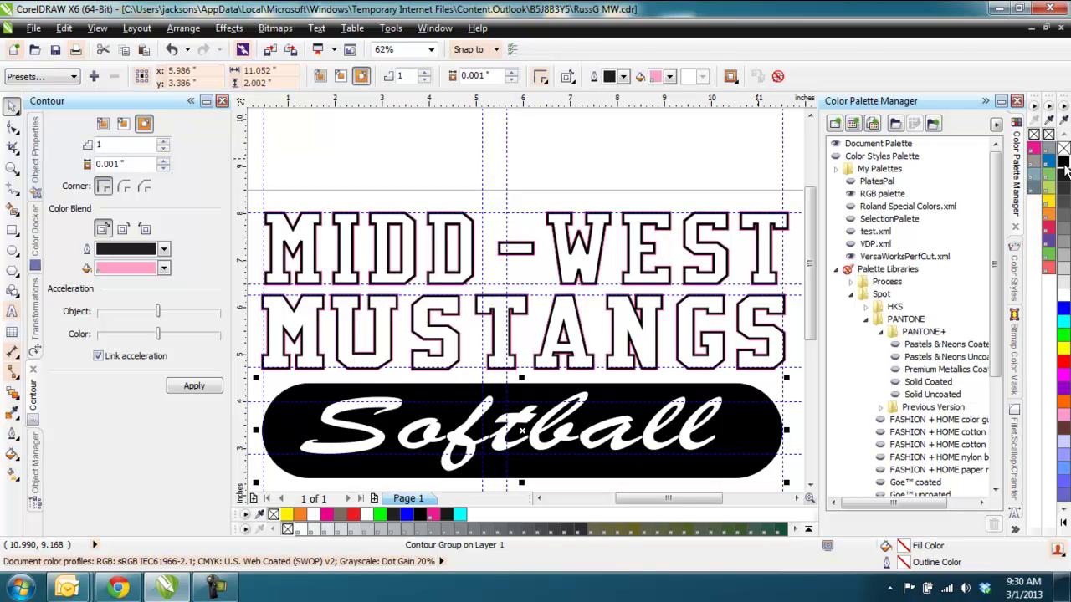
pyautogui.click(633, 179)
# - Replace the black badge shape's black outline with a 100% CutContour hairline
pyautogui.click(411, 396)
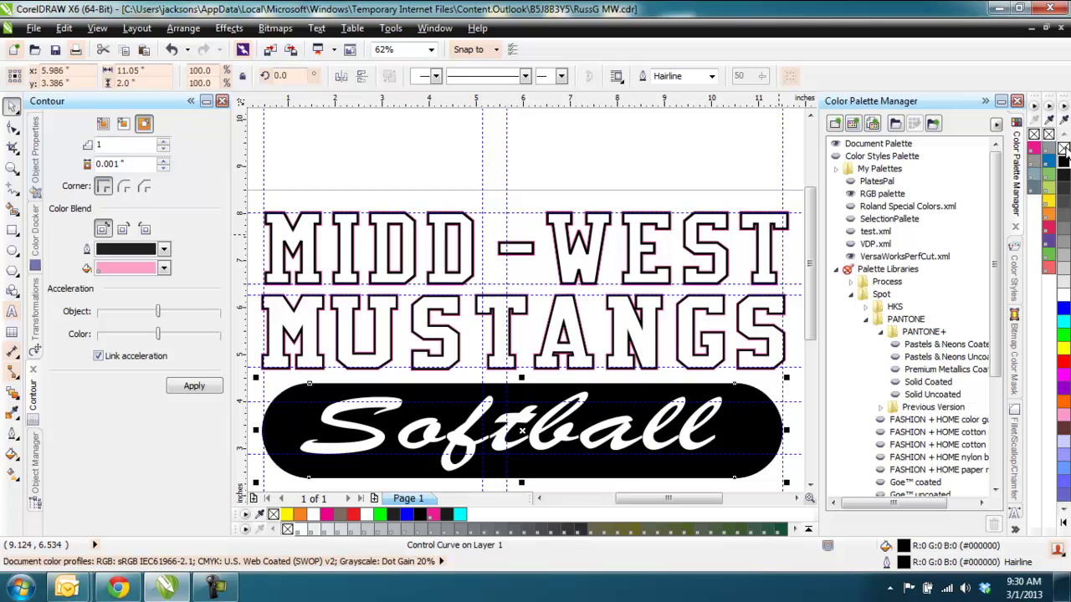
pyautogui.rightClick(1064, 149)
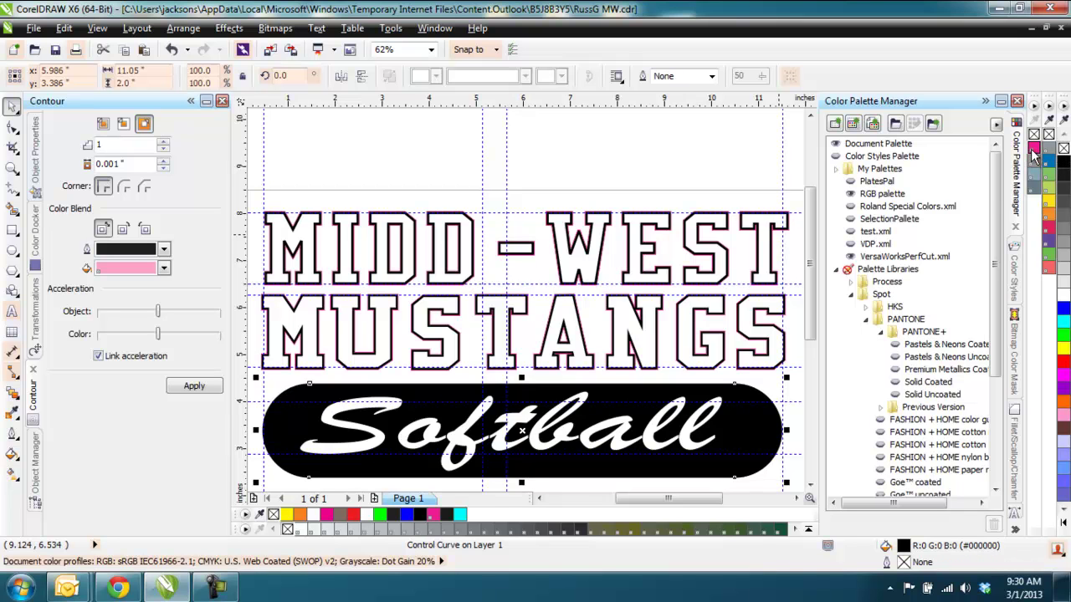
pyautogui.rightClick(1034, 149)
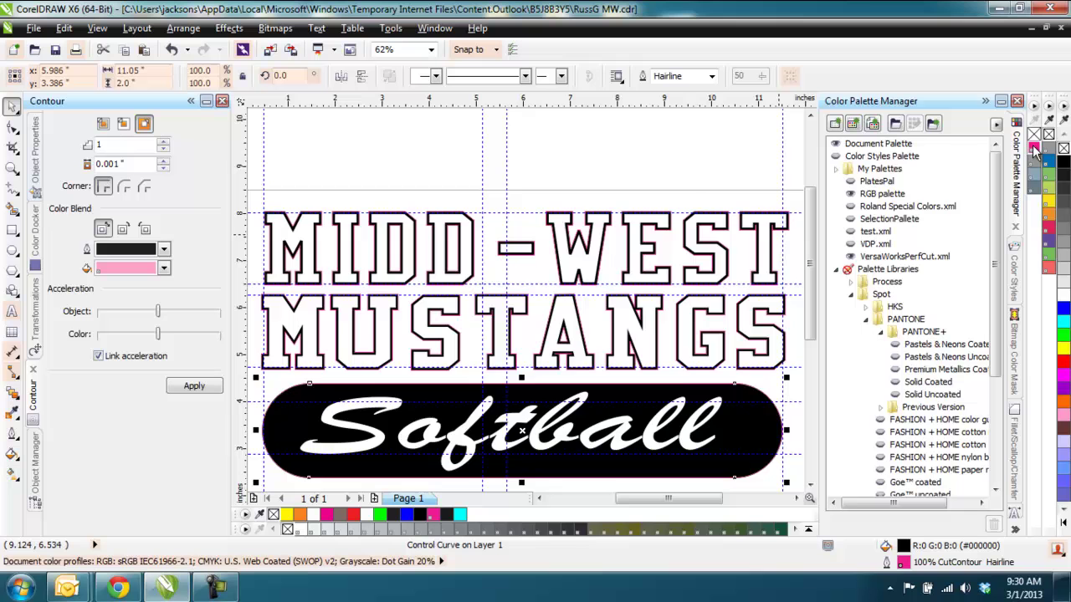
pyautogui.scroll(6, 274, 458)
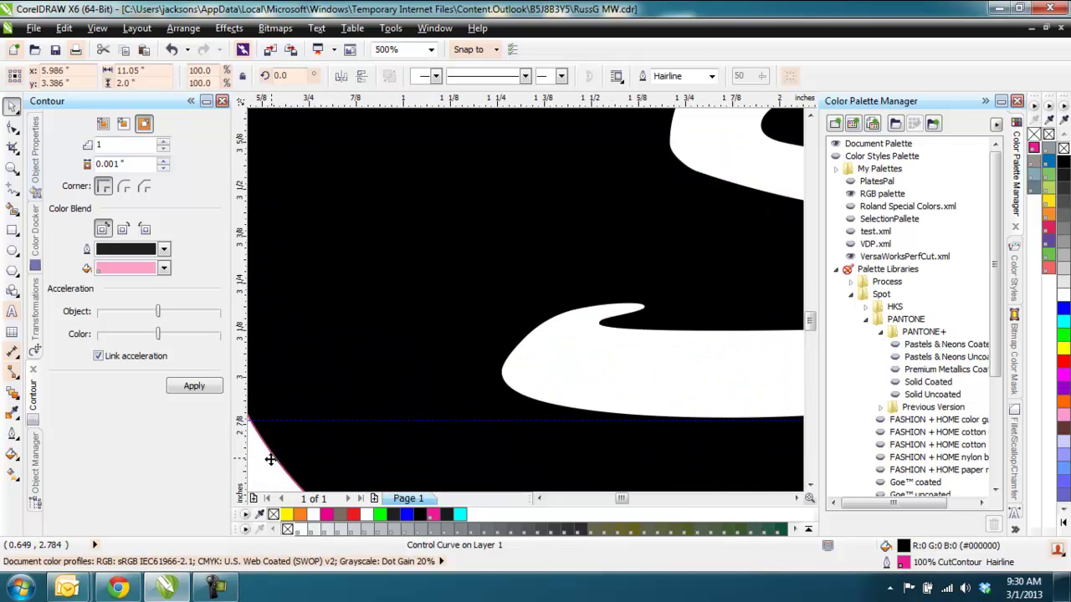
pyautogui.scroll(2, 269, 476)
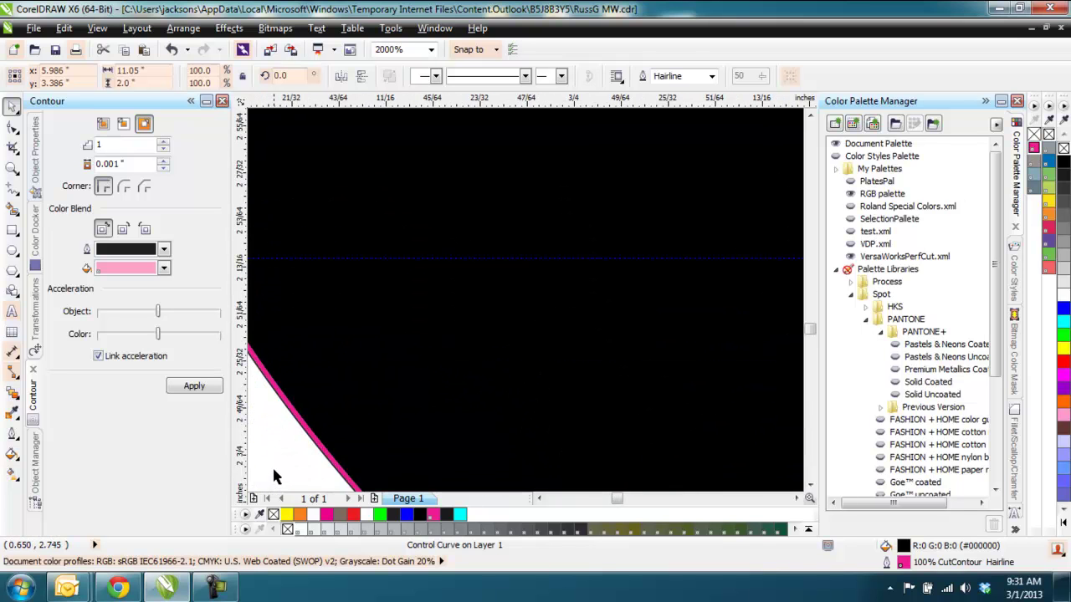
pyautogui.scroll(1, 317, 410)
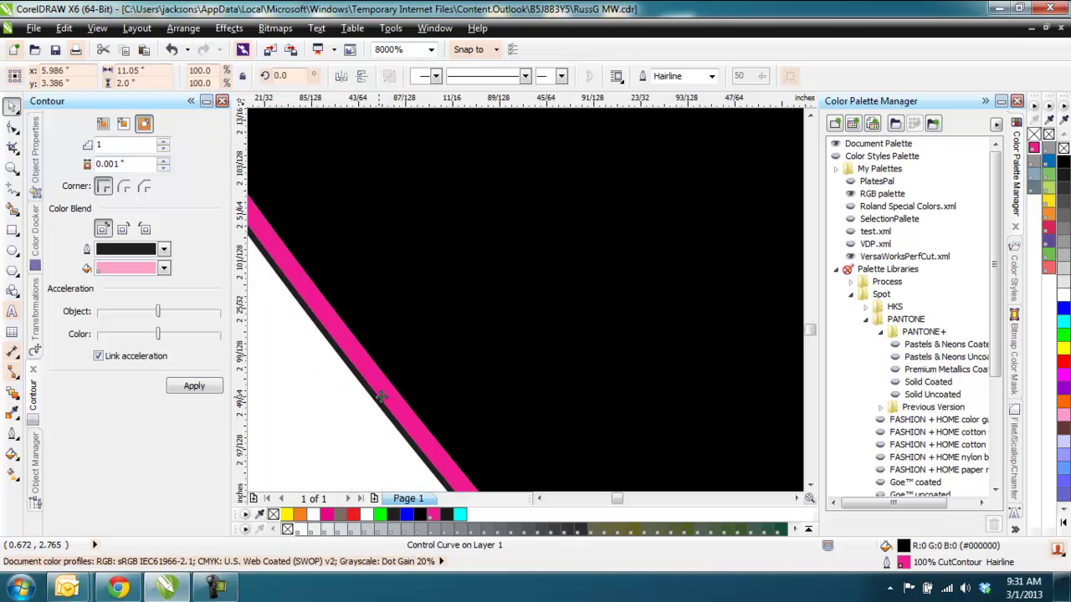
pyautogui.click(372, 410)
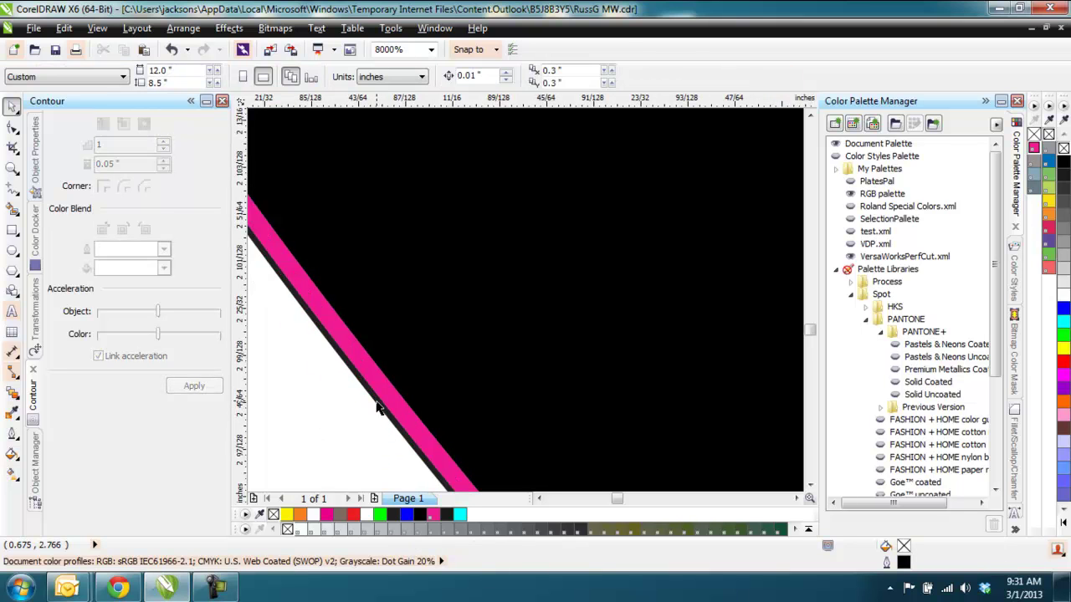
pyautogui.click(376, 402)
pyautogui.moveTo(376, 402); pyautogui.dragTo(424, 406)
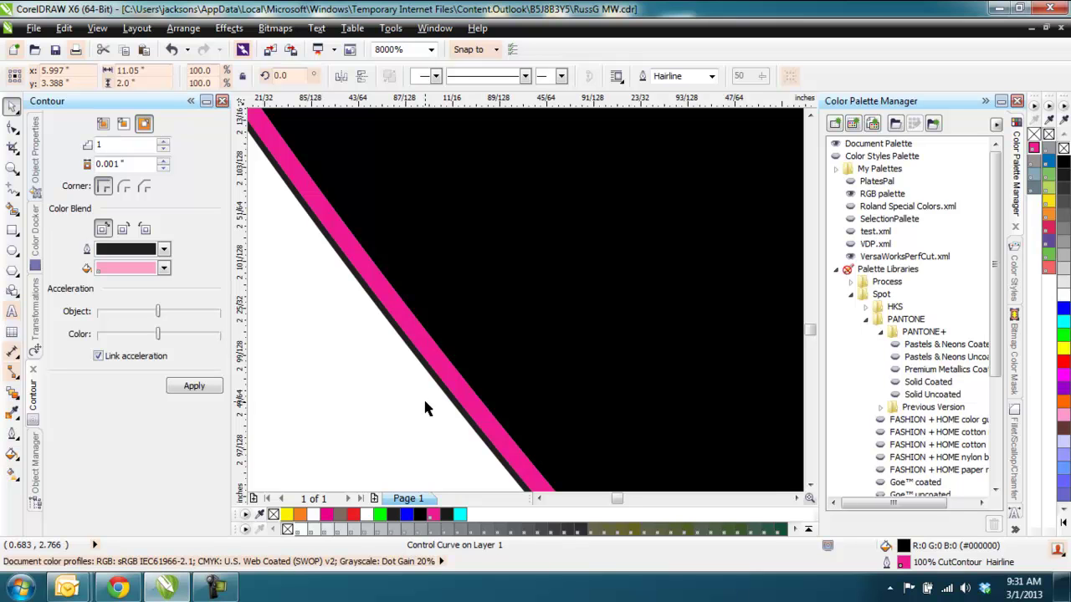
pyautogui.hotkey('ctrl', 'z')
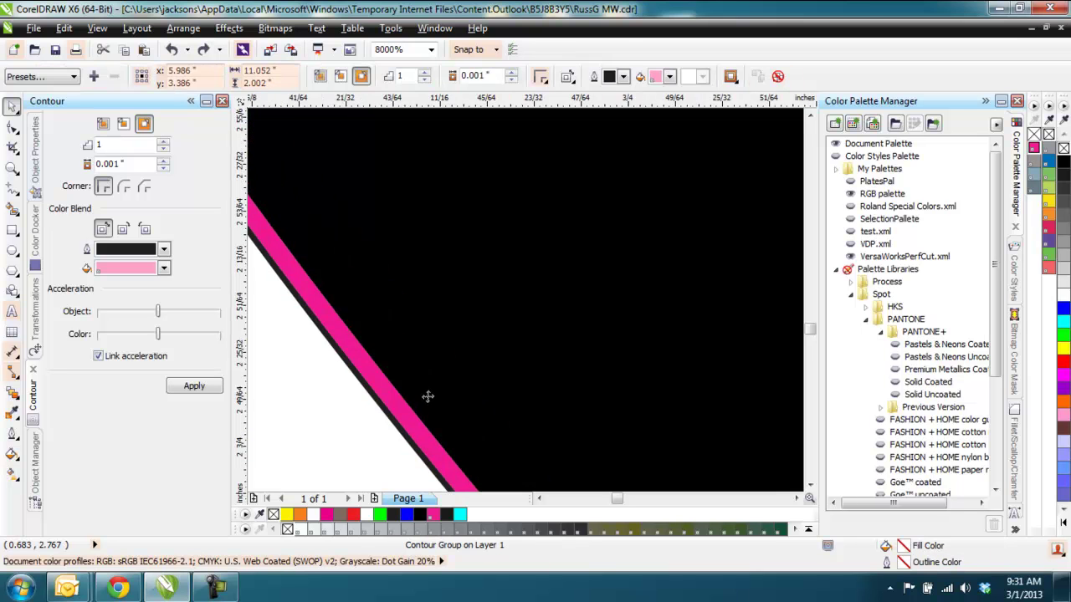
pyautogui.scroll(-5, 425, 399)
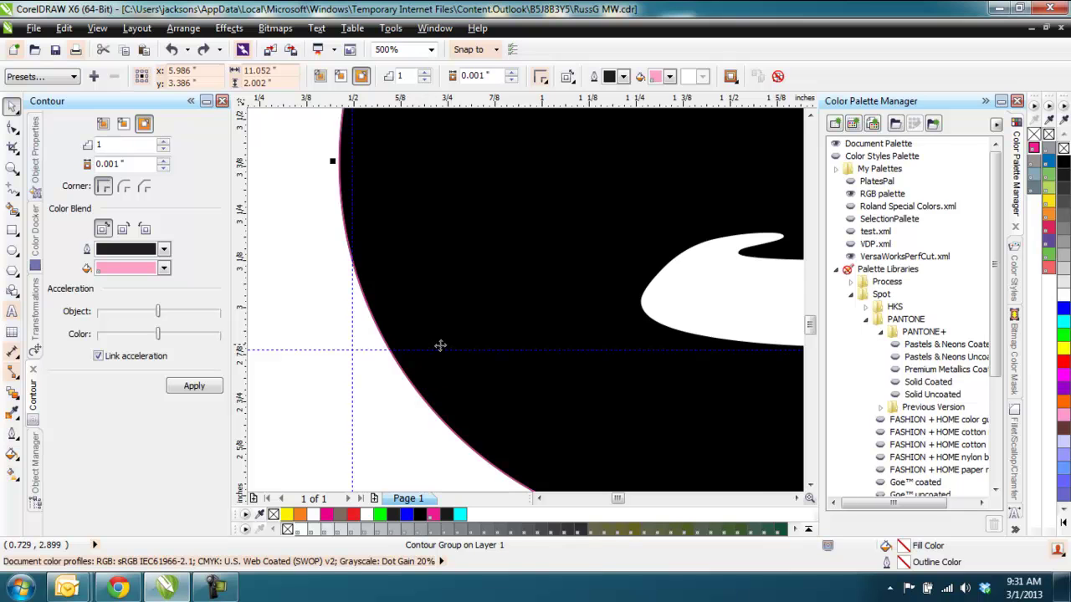
pyautogui.press('F4')
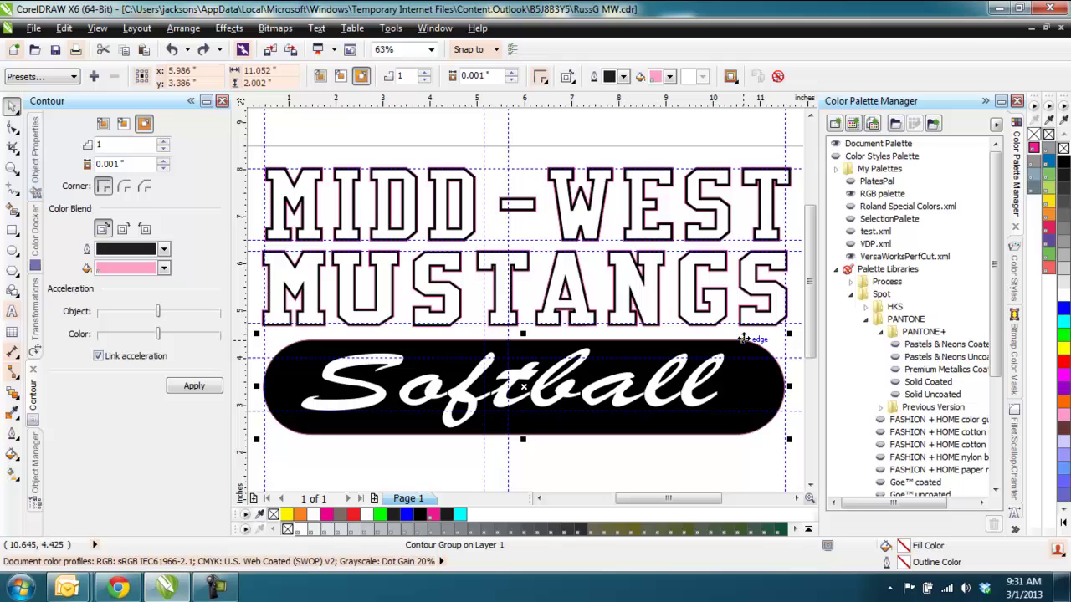
pyautogui.rightClick(741, 382)
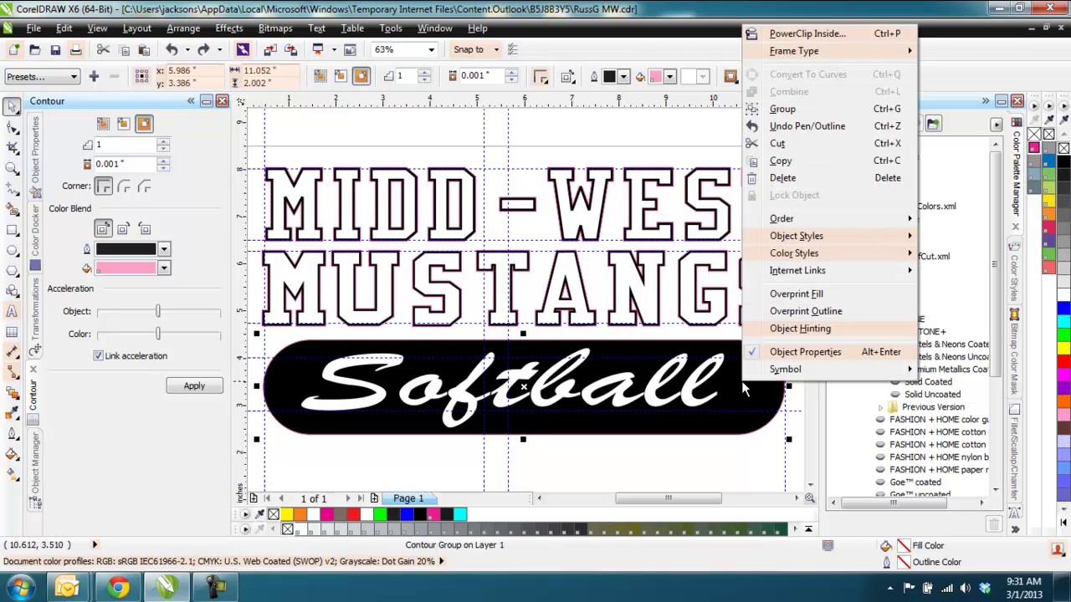
pyautogui.click(780, 109)
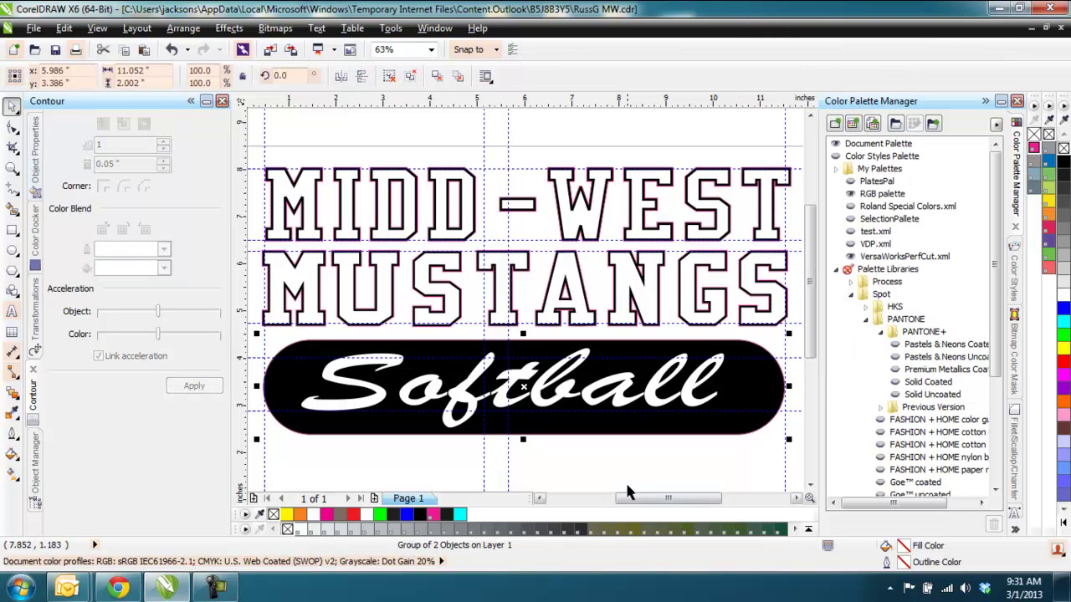
pyautogui.click(688, 450)
pyautogui.click(732, 389)
pyautogui.moveTo(731, 389); pyautogui.dragTo(720, 428)
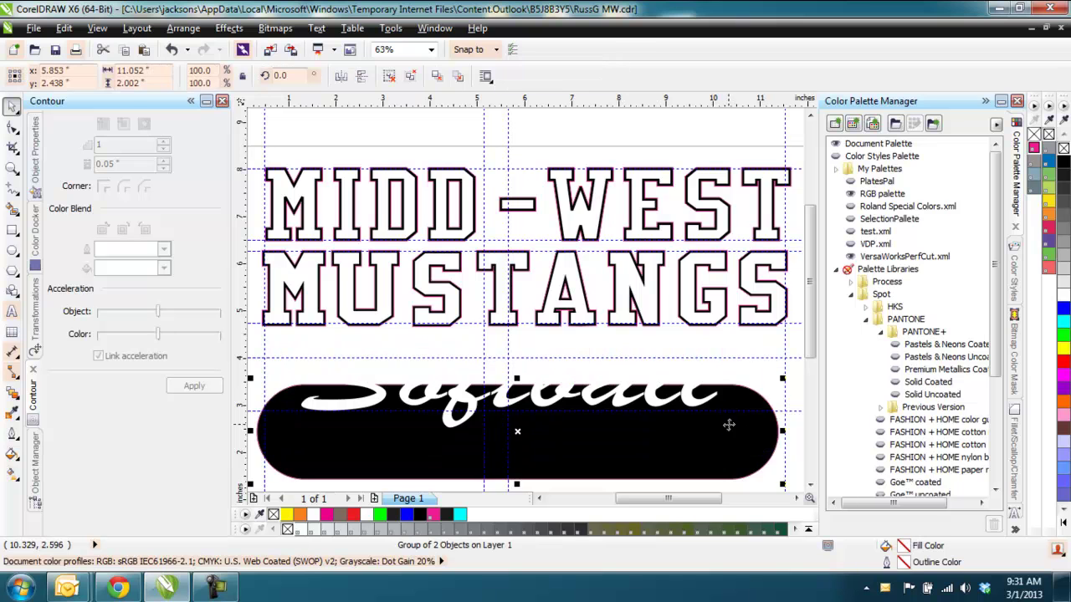
pyautogui.hotkey('ctrl', 'z')
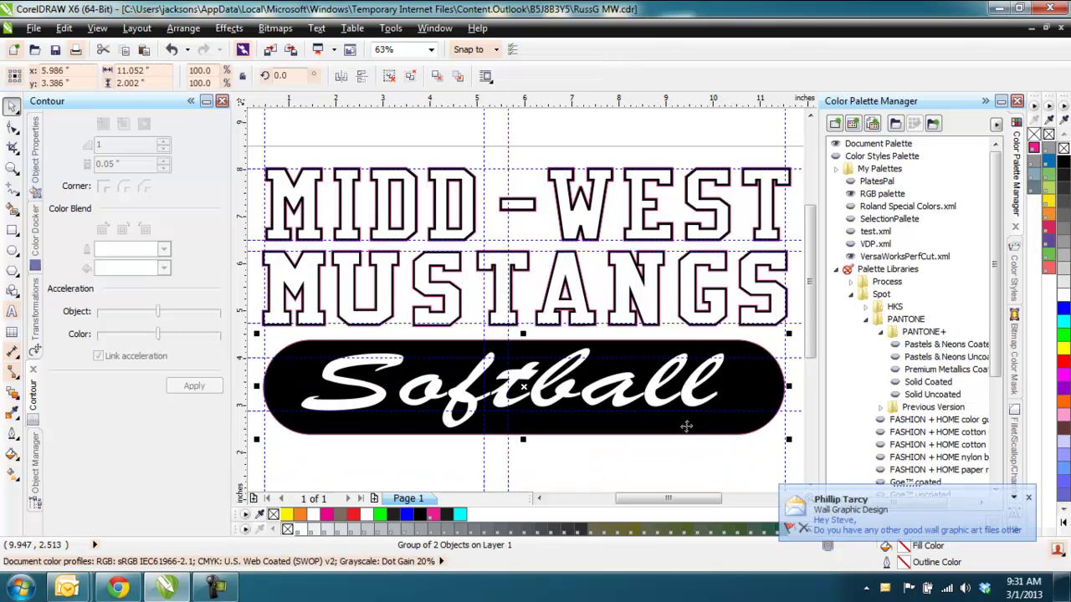
pyautogui.scroll(5, 317, 416)
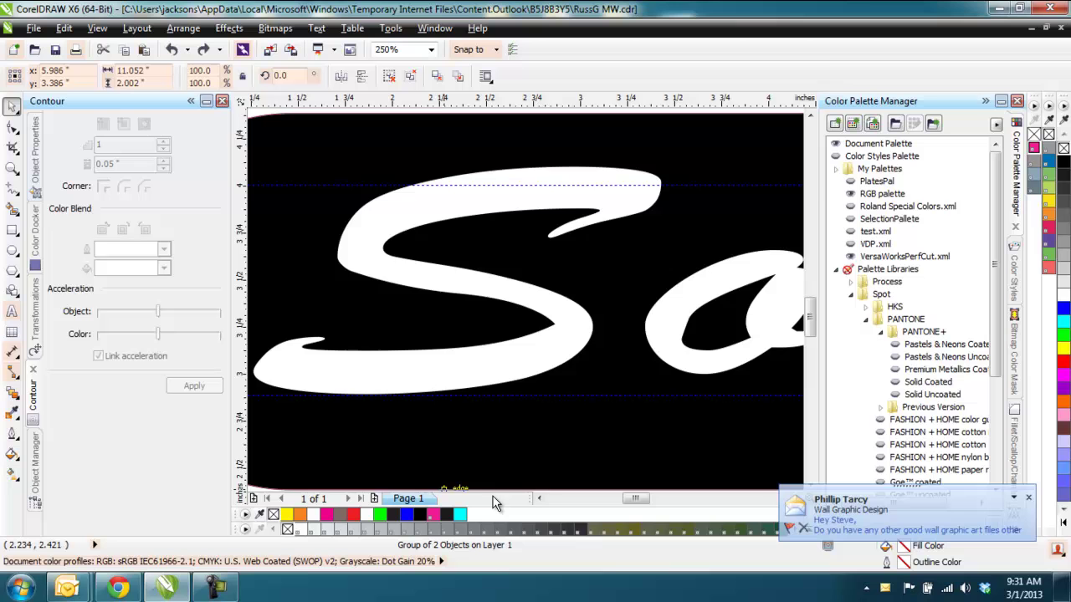
pyautogui.scroll(-3, 510, 443)
pyautogui.scroll(10, 421, 290)
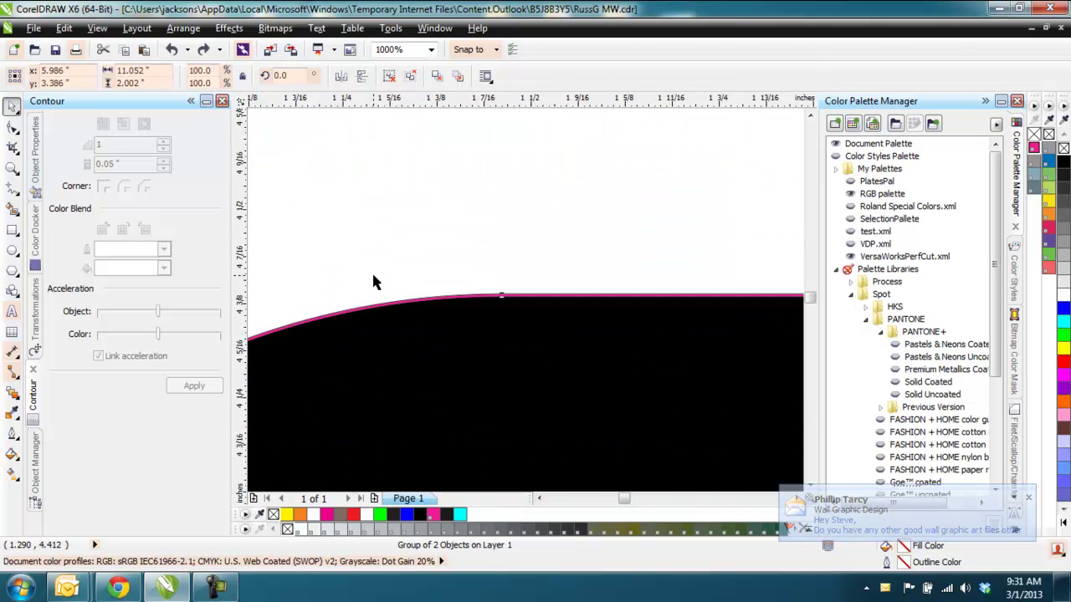
pyautogui.click(444, 281)
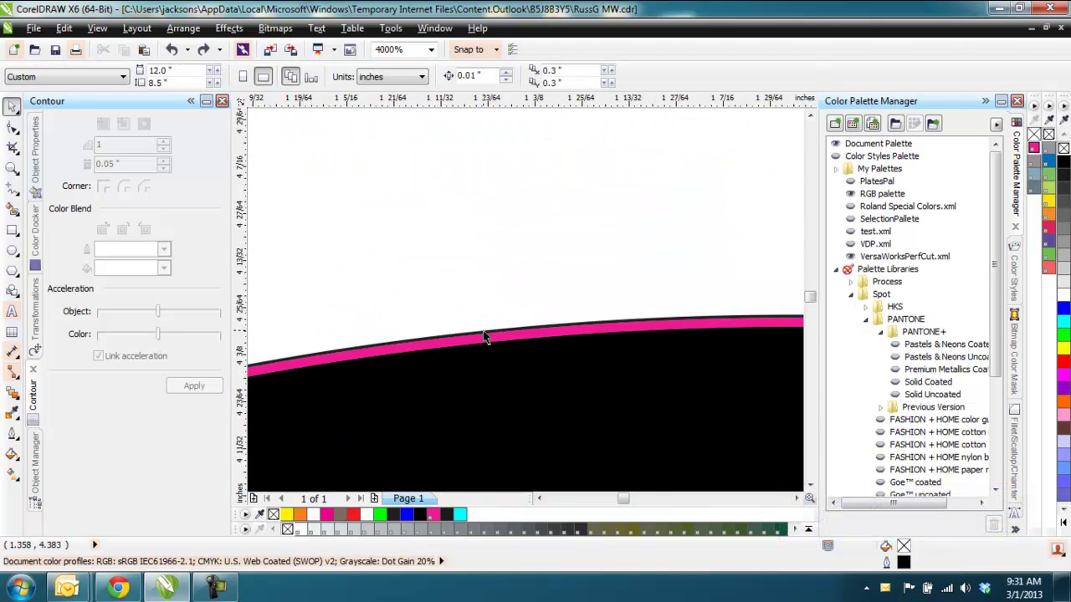
pyautogui.moveTo(483, 335); pyautogui.dragTo(494, 266)
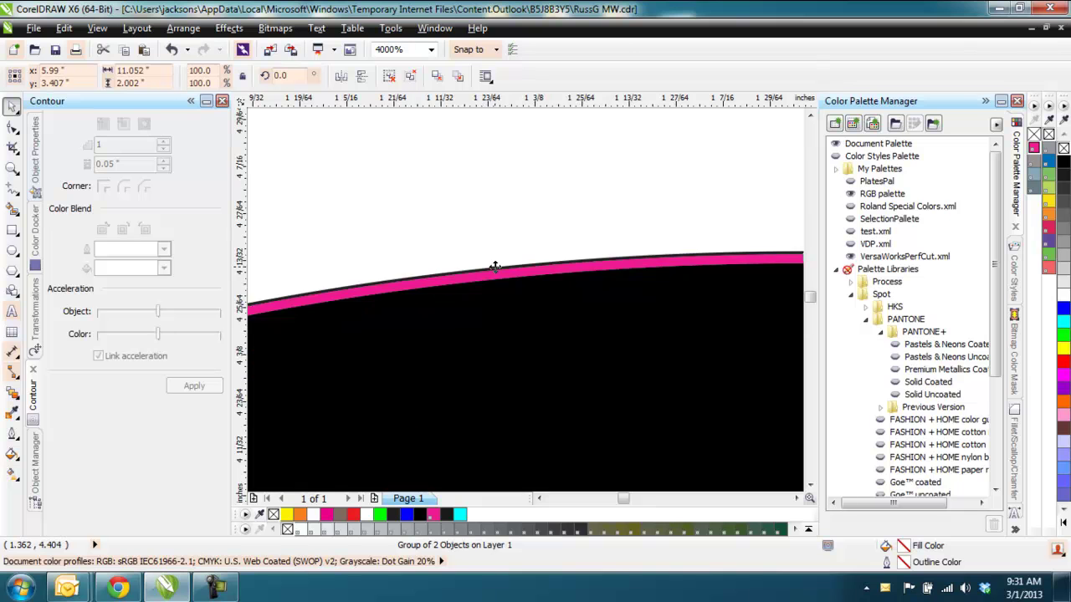
pyautogui.hotkey('ctrl', 'z')
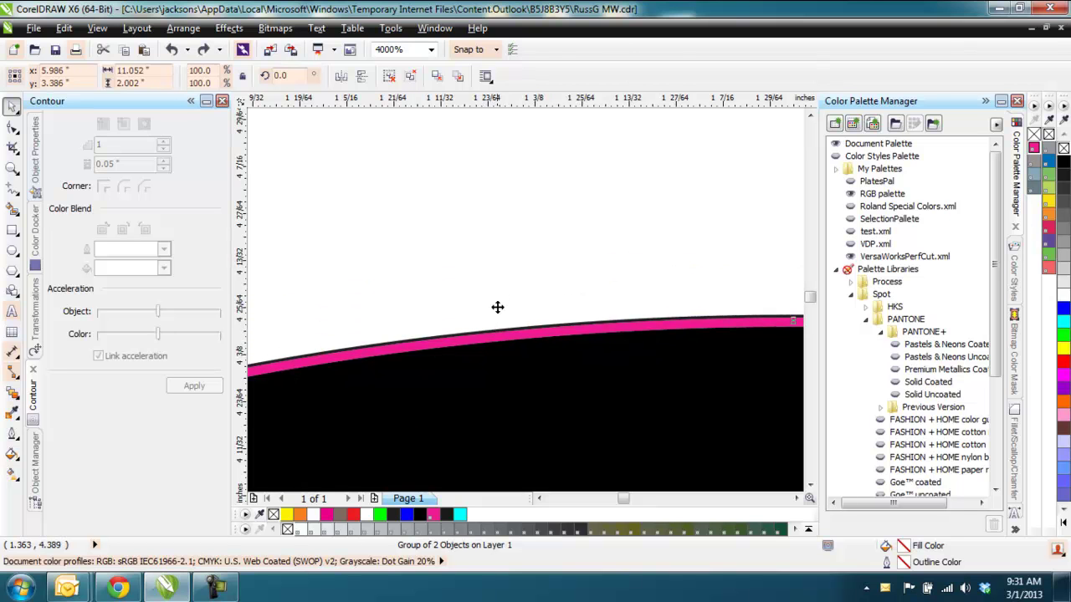
pyautogui.rightClick(502, 348)
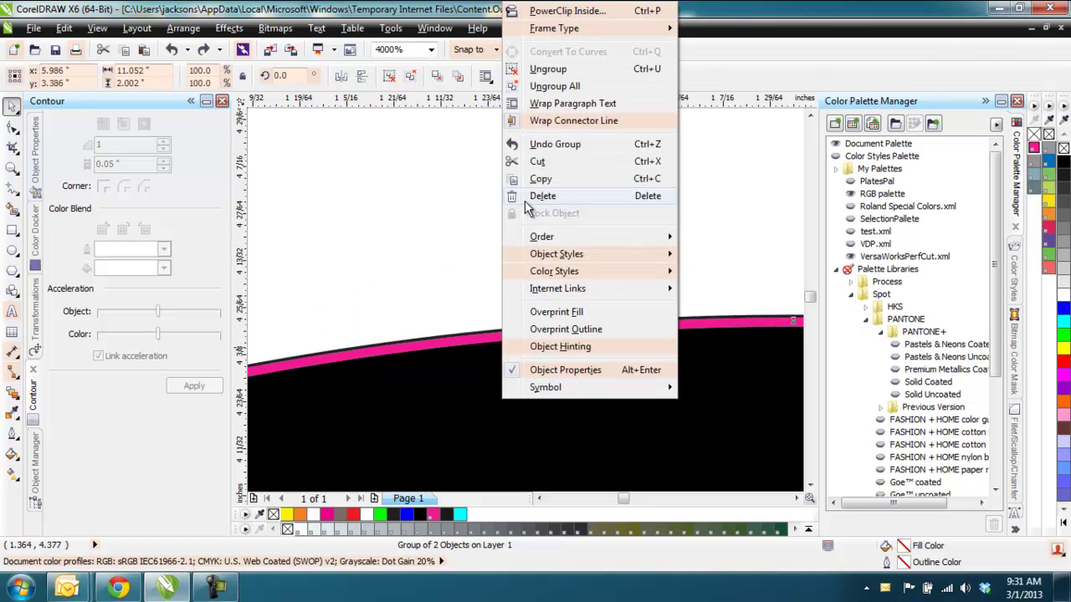
pyautogui.click(567, 93)
pyautogui.click(558, 324)
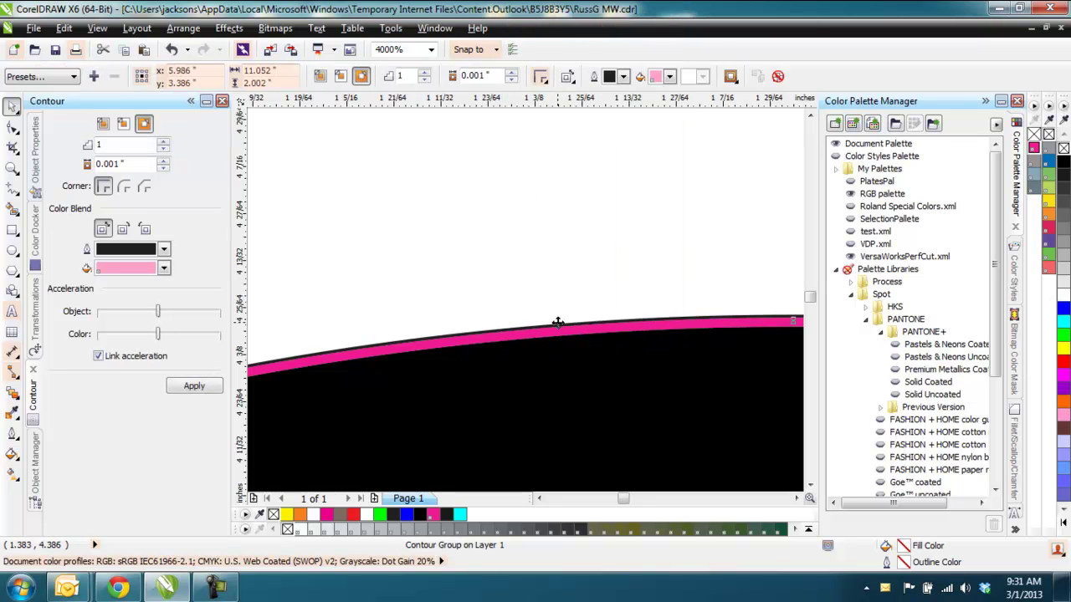
pyautogui.moveTo(558, 323); pyautogui.dragTo(559, 272)
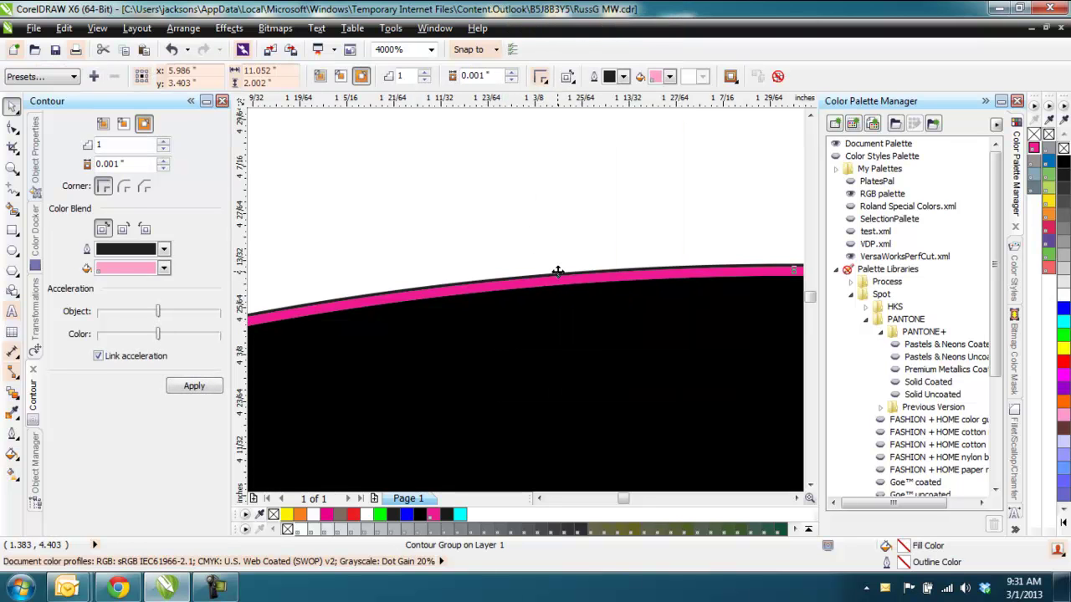
pyautogui.hotkey('ctrl', 'z')
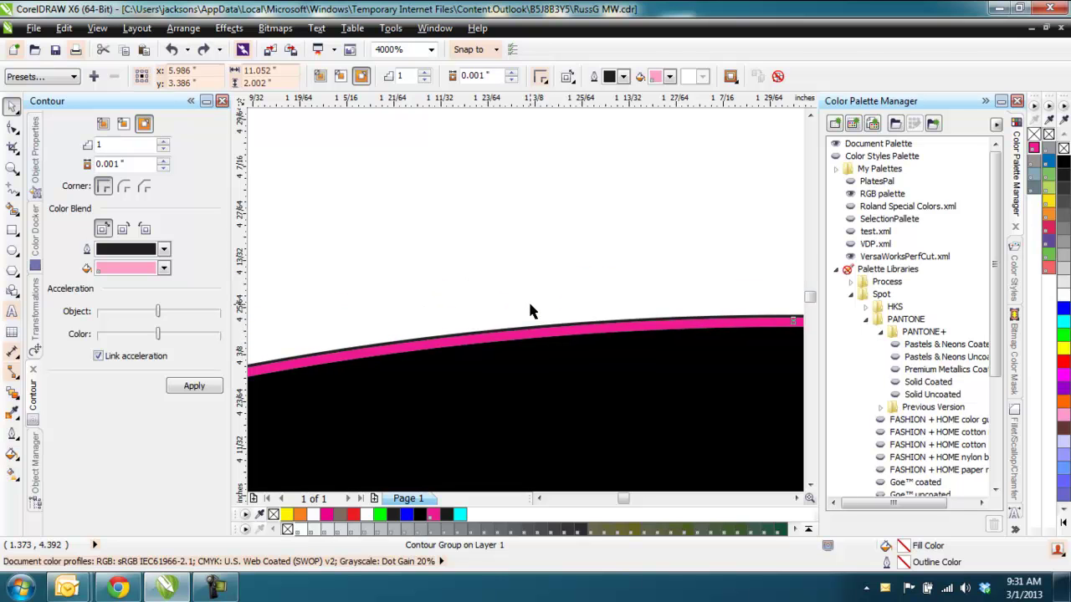
# - Drag the stray pink-filled curve off the Softball badge, delete it, and zoom to fit all
pyautogui.click(539, 329)
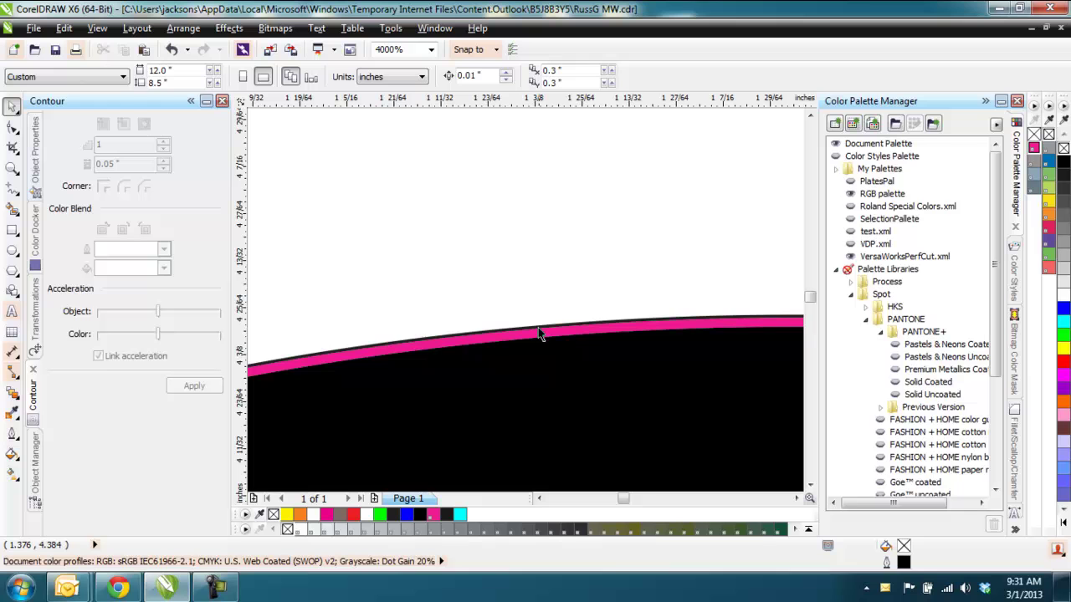
pyautogui.click(541, 327)
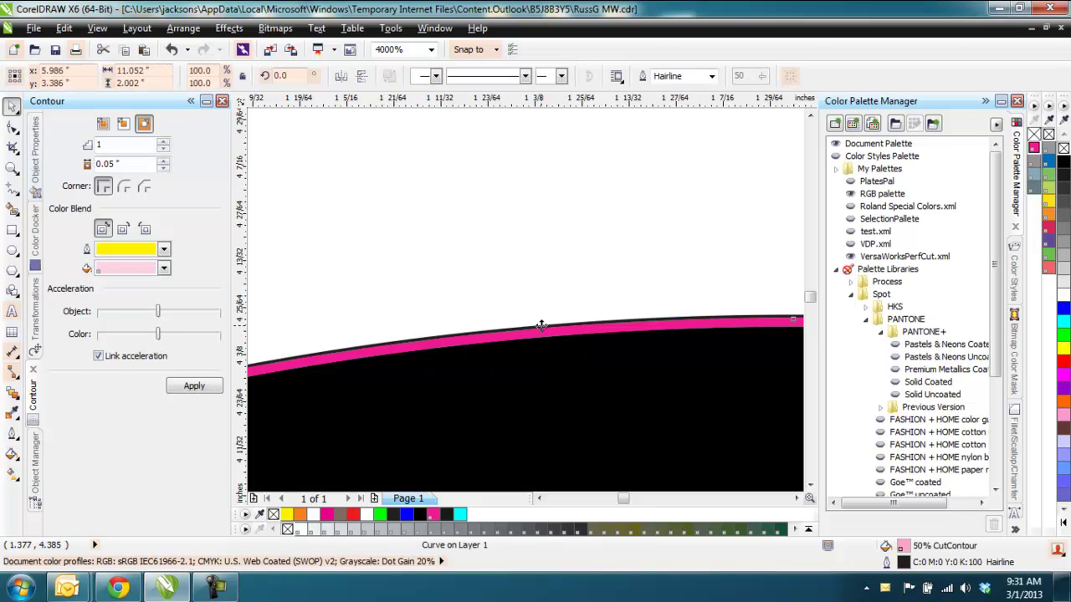
pyautogui.moveTo(541, 326); pyautogui.dragTo(545, 242)
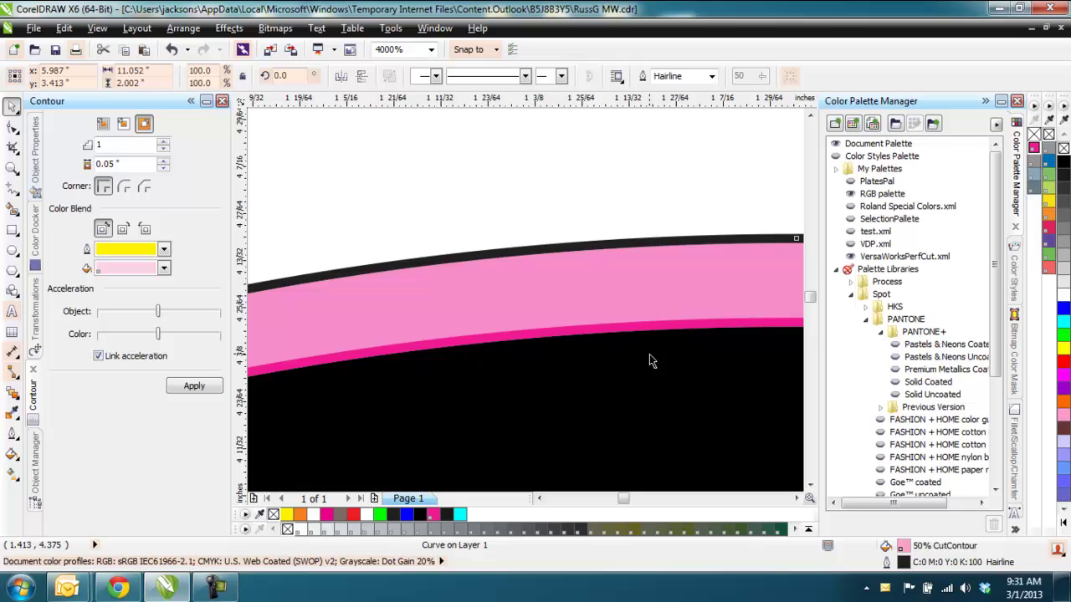
pyautogui.scroll(-2, 649, 361)
pyautogui.moveTo(617, 346); pyautogui.dragTo(547, 265)
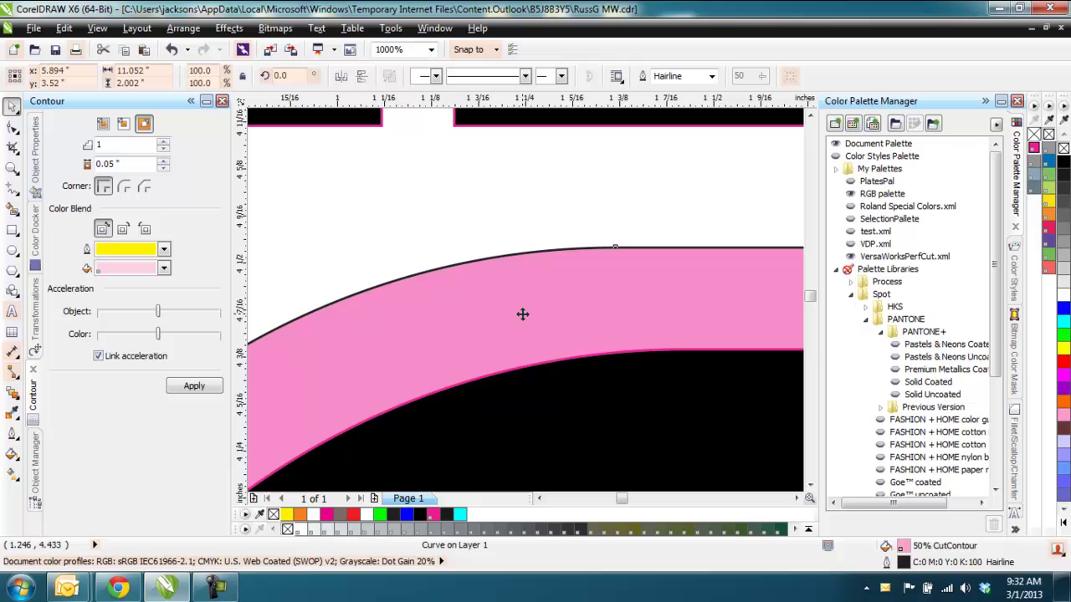
pyautogui.press('Delete')
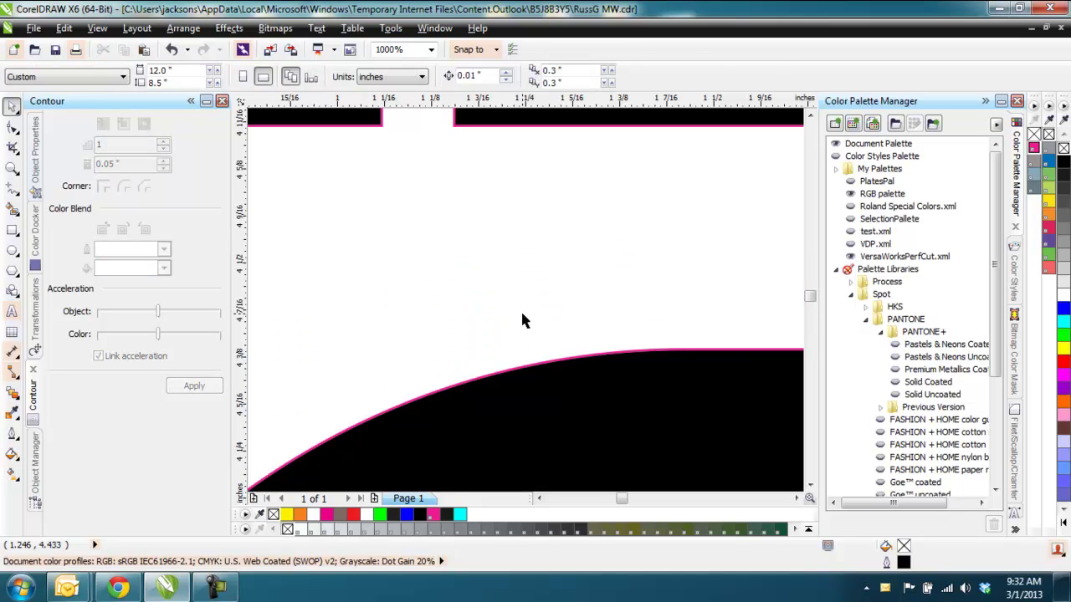
pyautogui.press('F4')
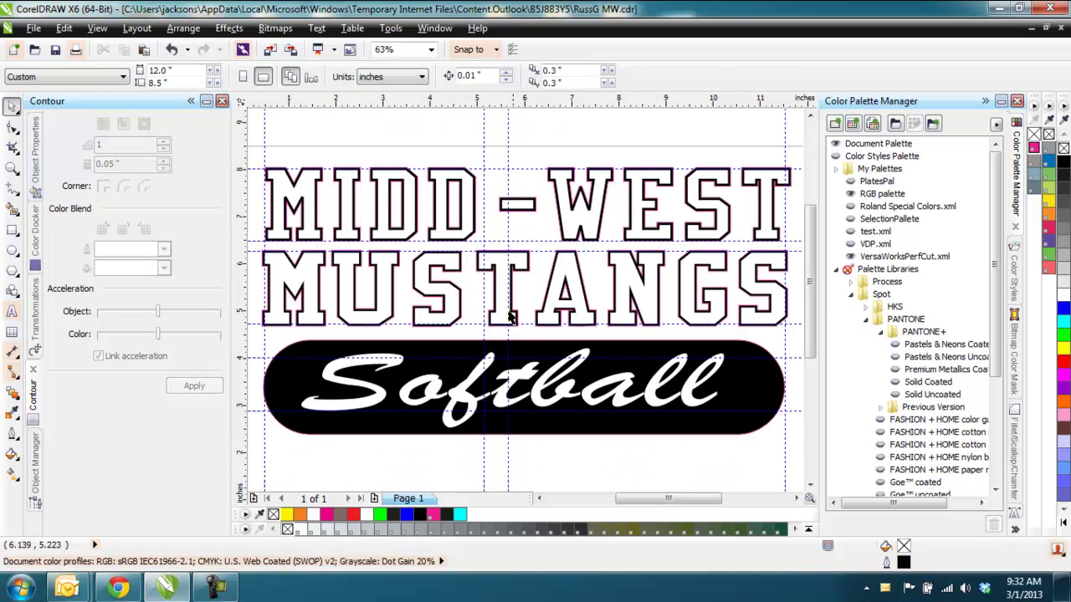